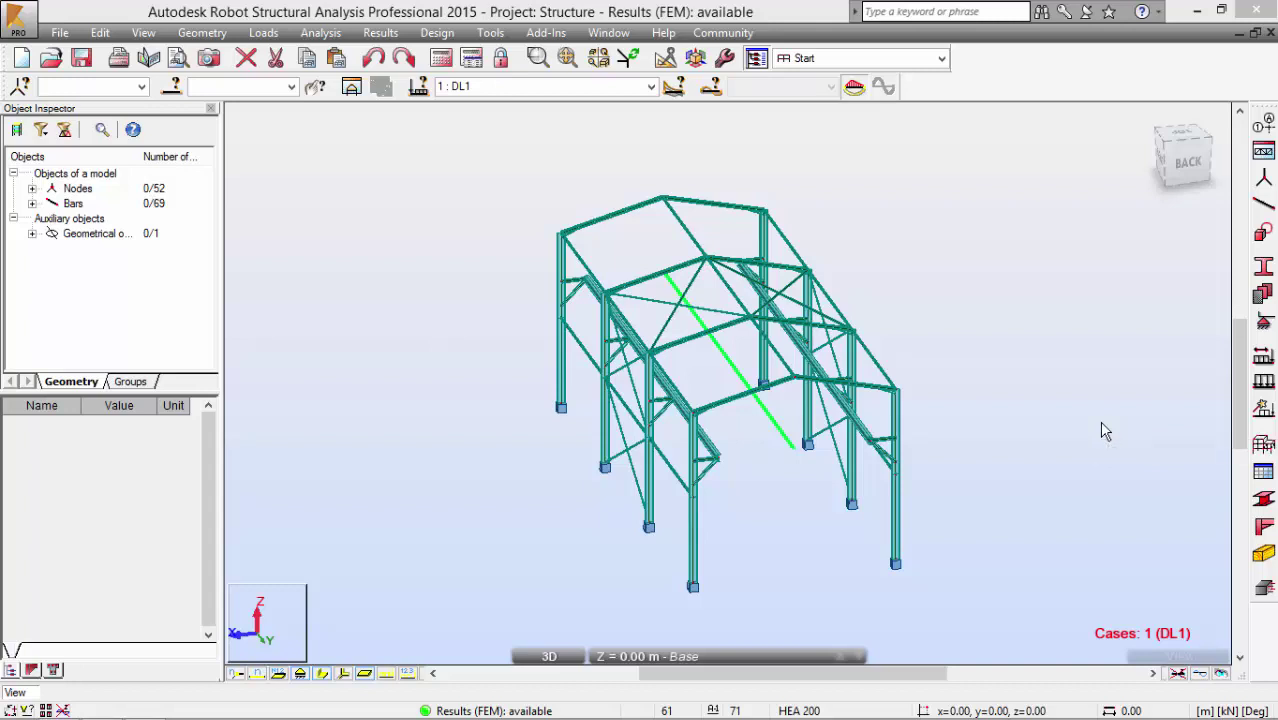
Switch to the training manual PDF in Foxit Reader, review the section on presenting the vehicle and moving load case, and return to Robot
key("alt+Tab")
key("alt+Tab")
key("alt+Tab")
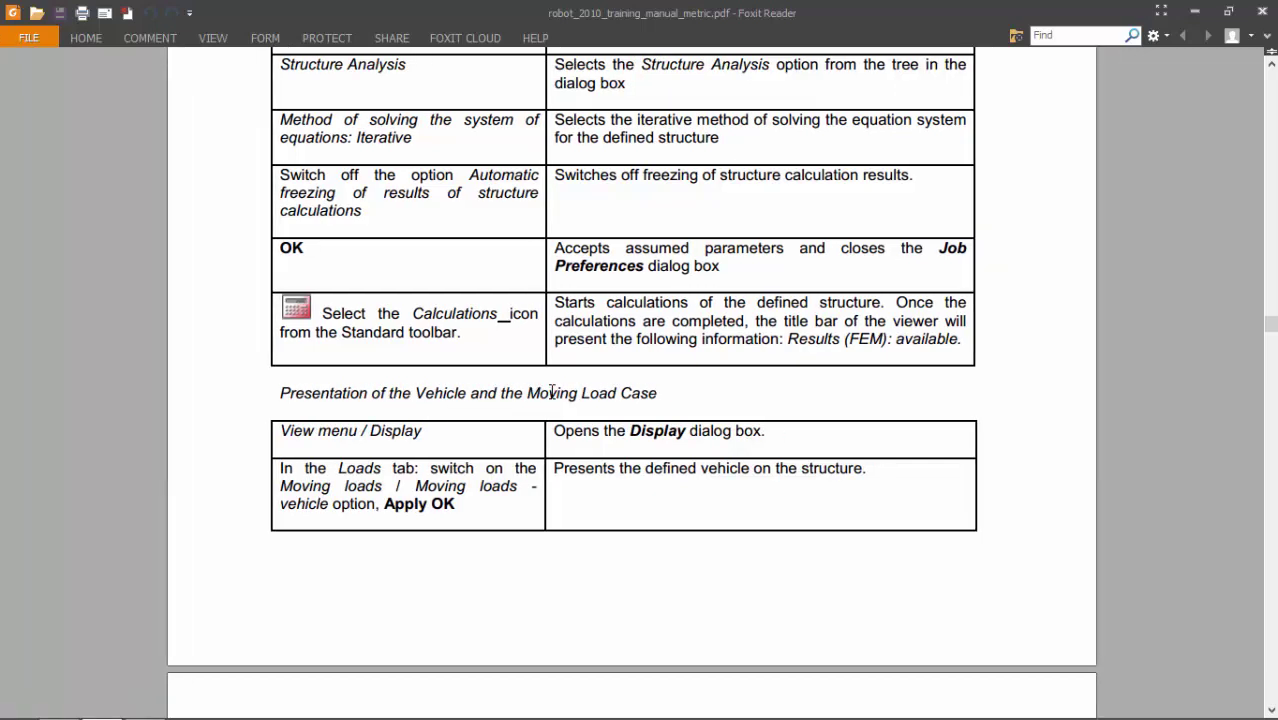
left_click_drag(277, 412, 683, 437)
key("Escape")
key("alt+Tab")
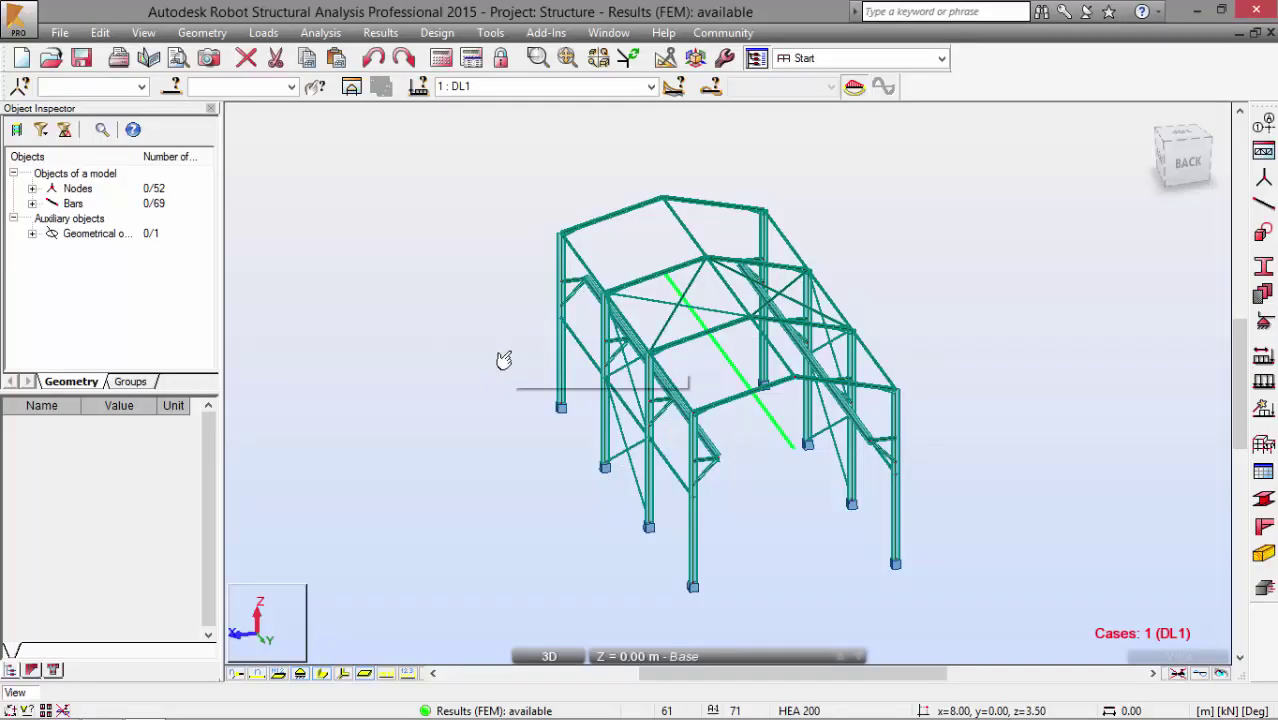
In the display settings for loads, expand Moving loads and accept the display of its route, vehicle and elements
left_click(144, 33)
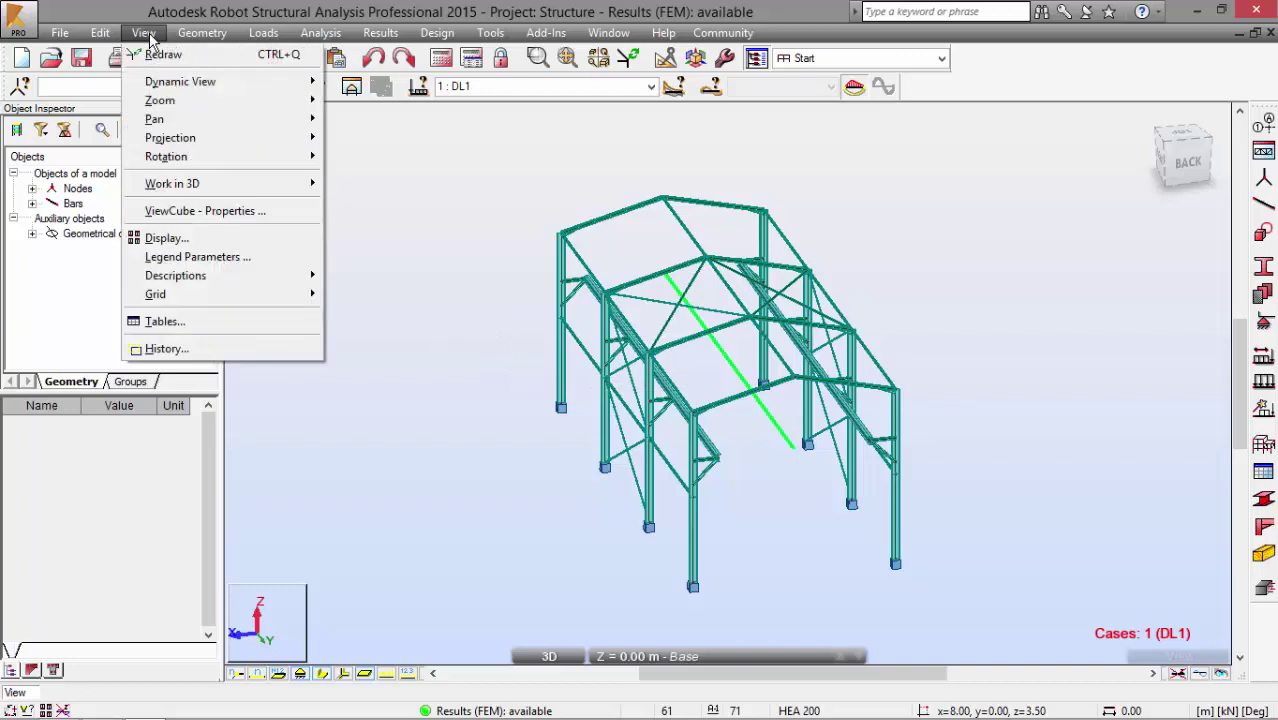
left_click(303, 240)
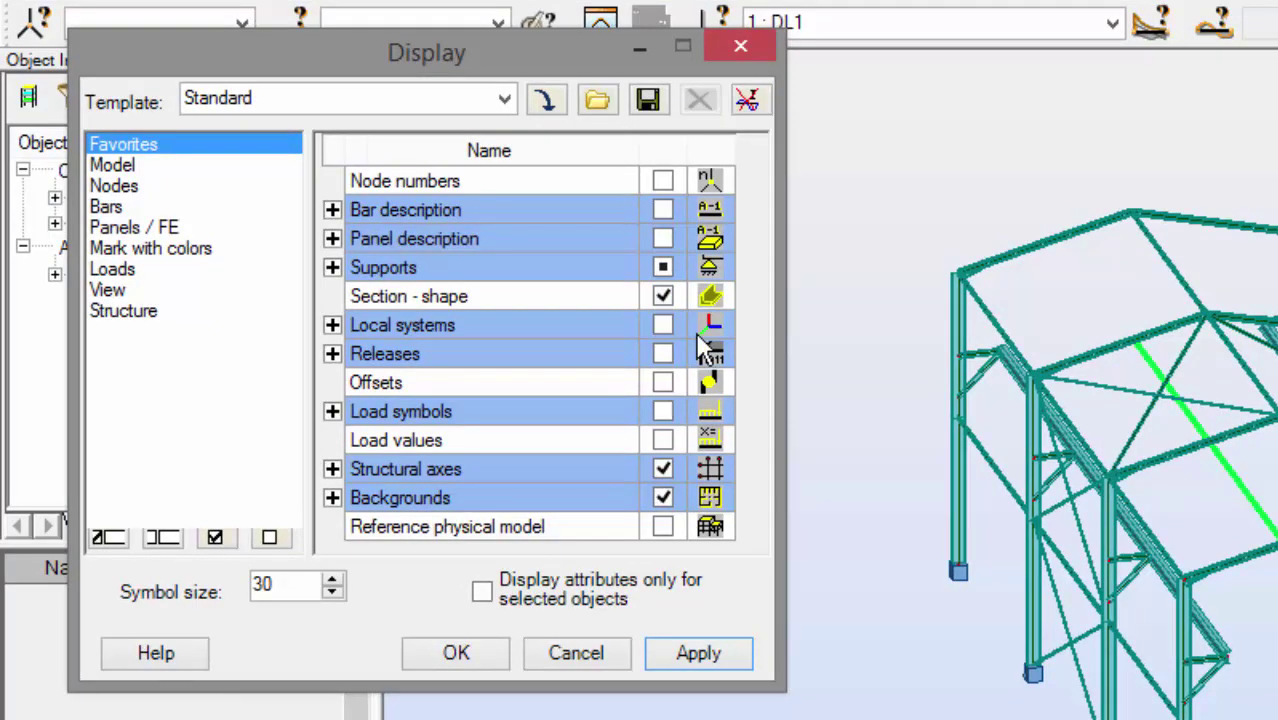
left_click(118, 270)
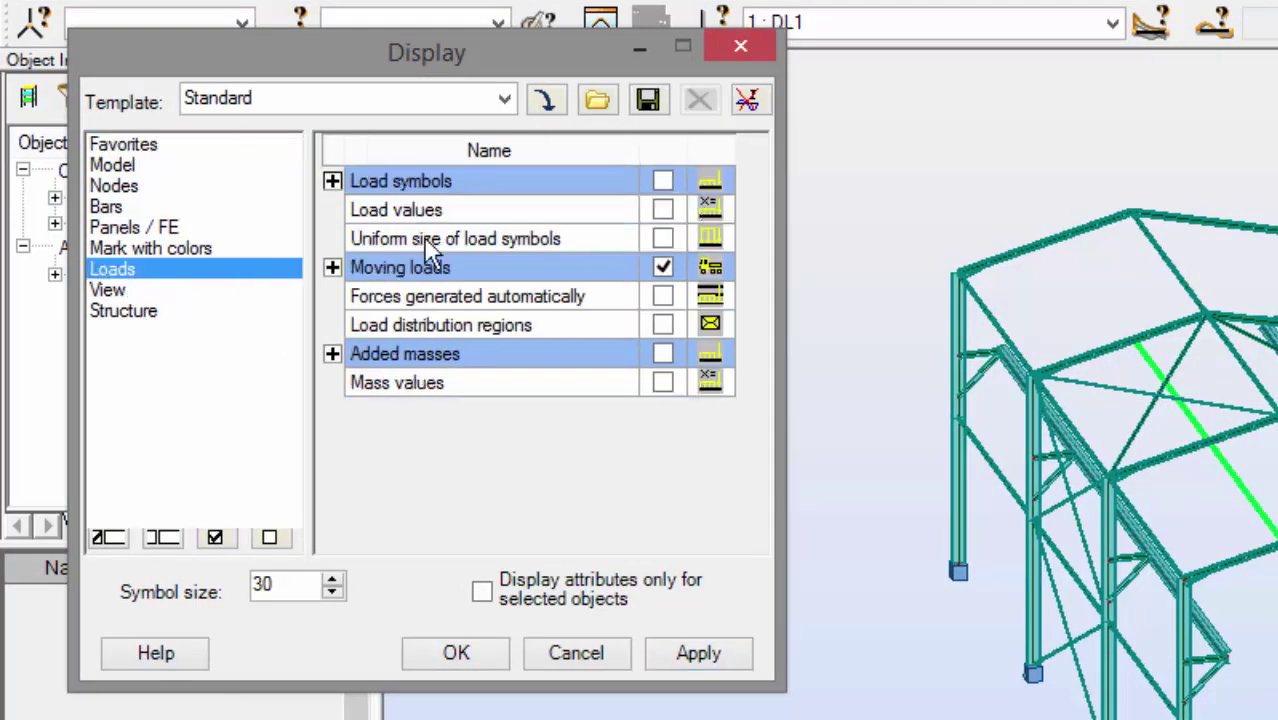
left_click(332, 268)
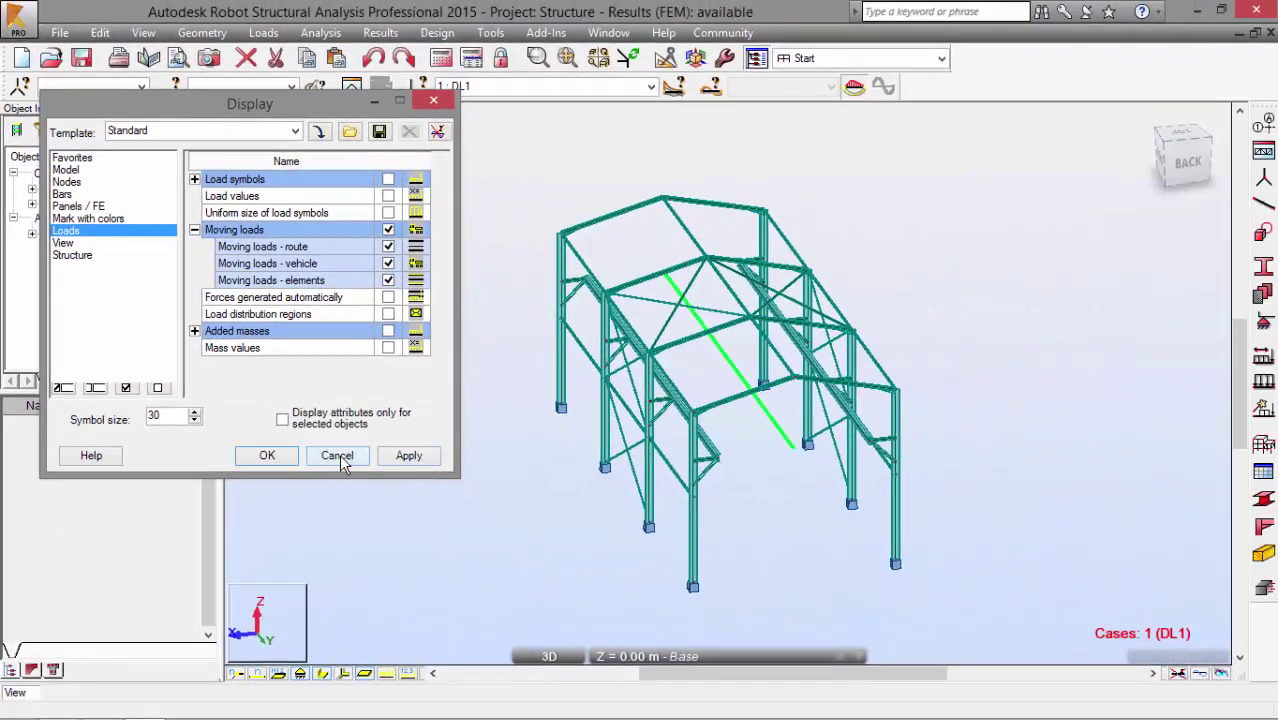
left_click(272, 457)
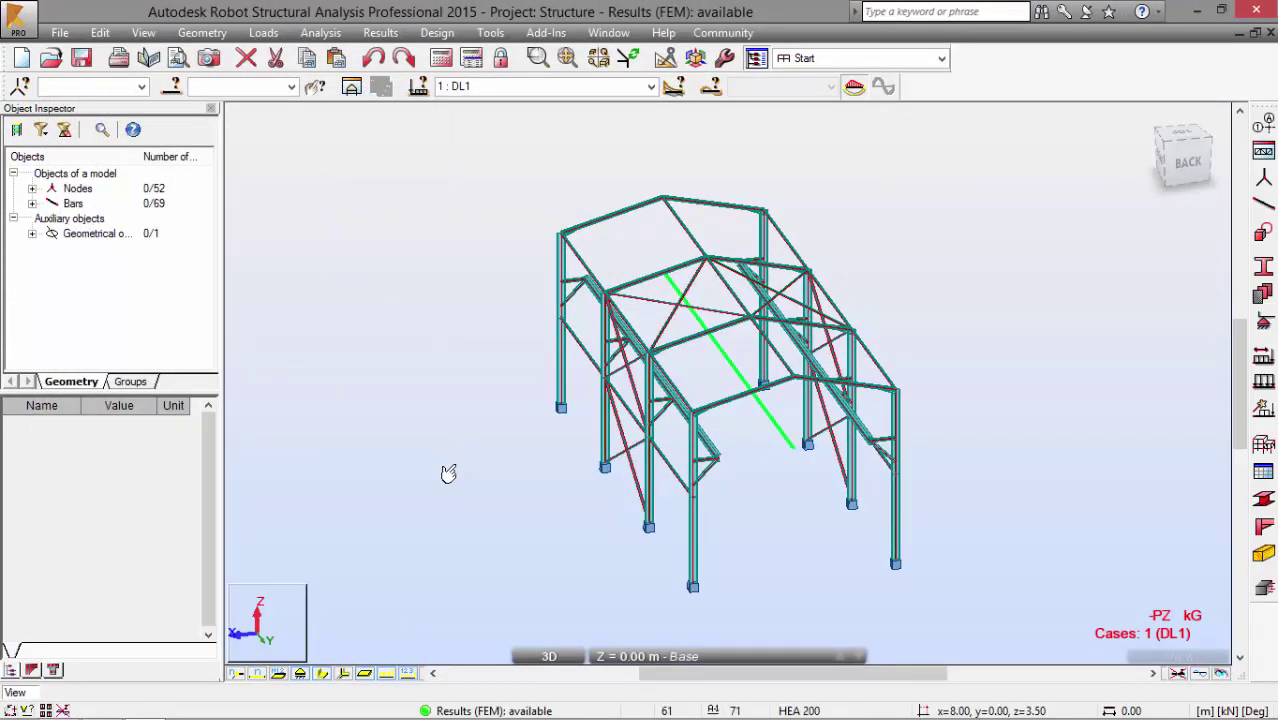
Make 5 : Moving crane the active load case and view the structure from another angle
left_click(613, 87)
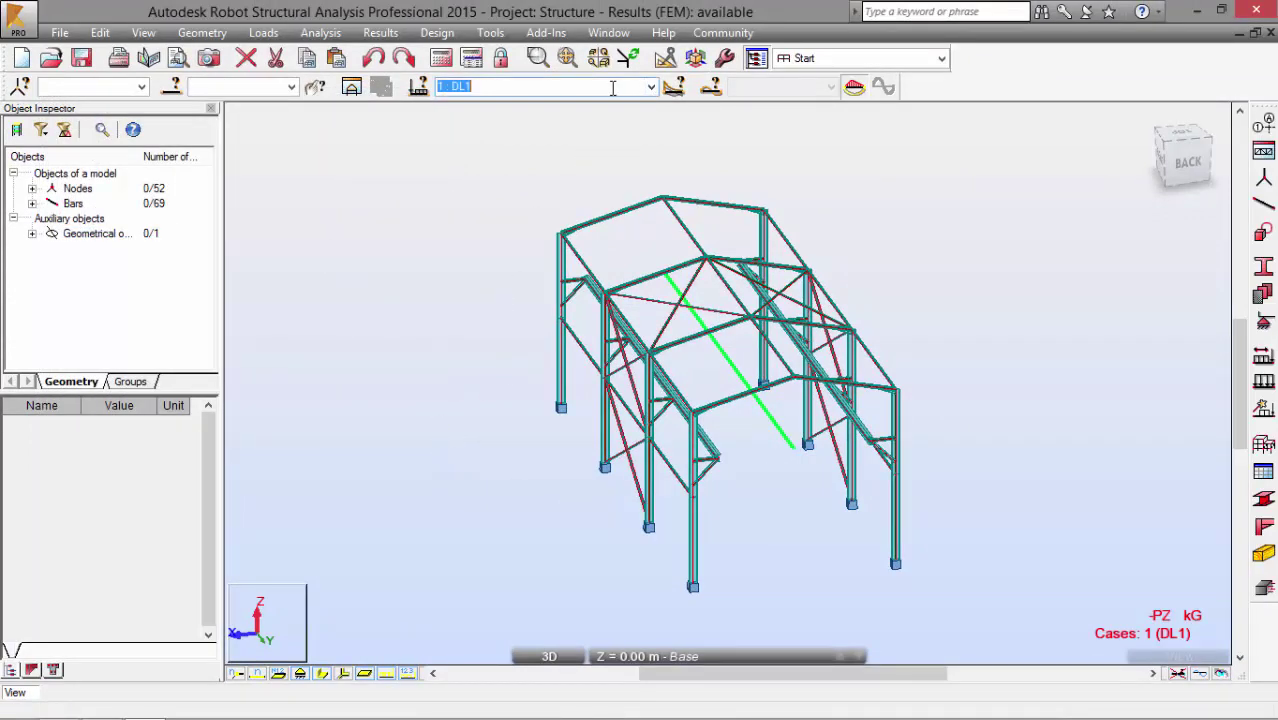
type("5 : Moving crane")
key("Return")
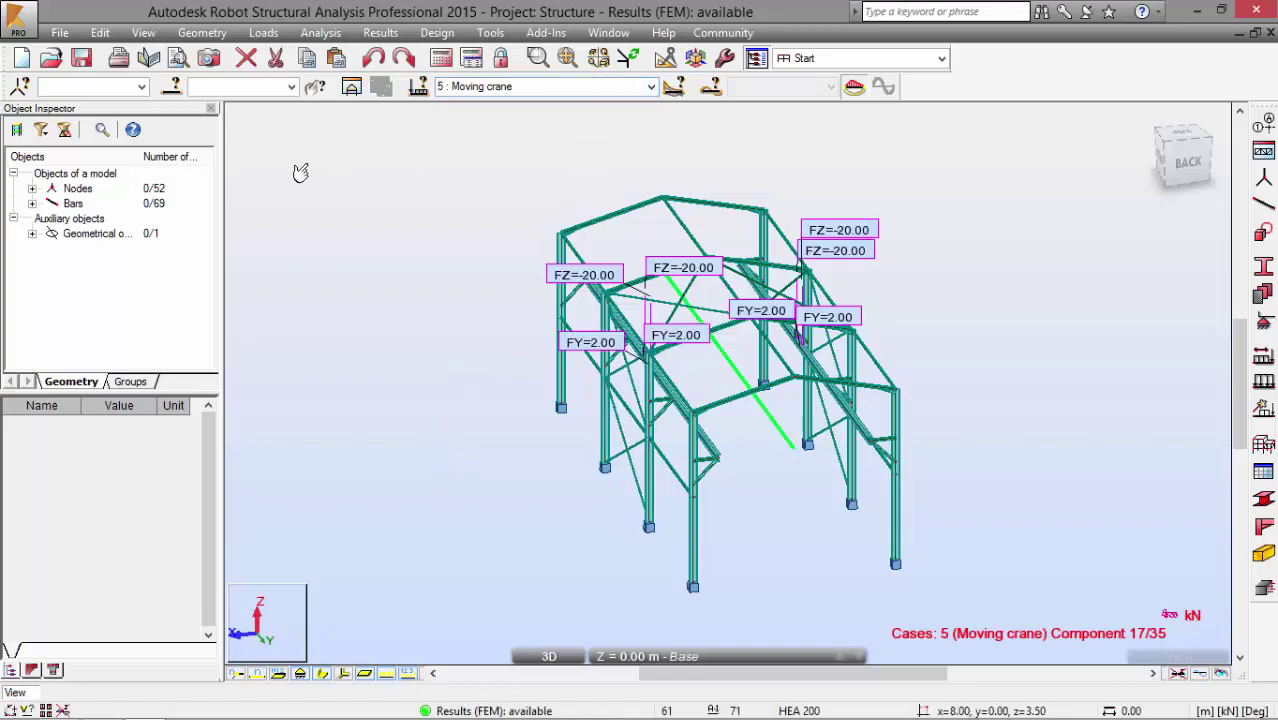
mouse_move(423, 170)
left_mouse_down()
mouse_move(394, 148)
mouse_move(317, 134)
mouse_move(434, 171)
mouse_move(550, 162)
mouse_move(448, 143)
mouse_move(374, 157)
mouse_move(419, 168)
left_mouse_up()
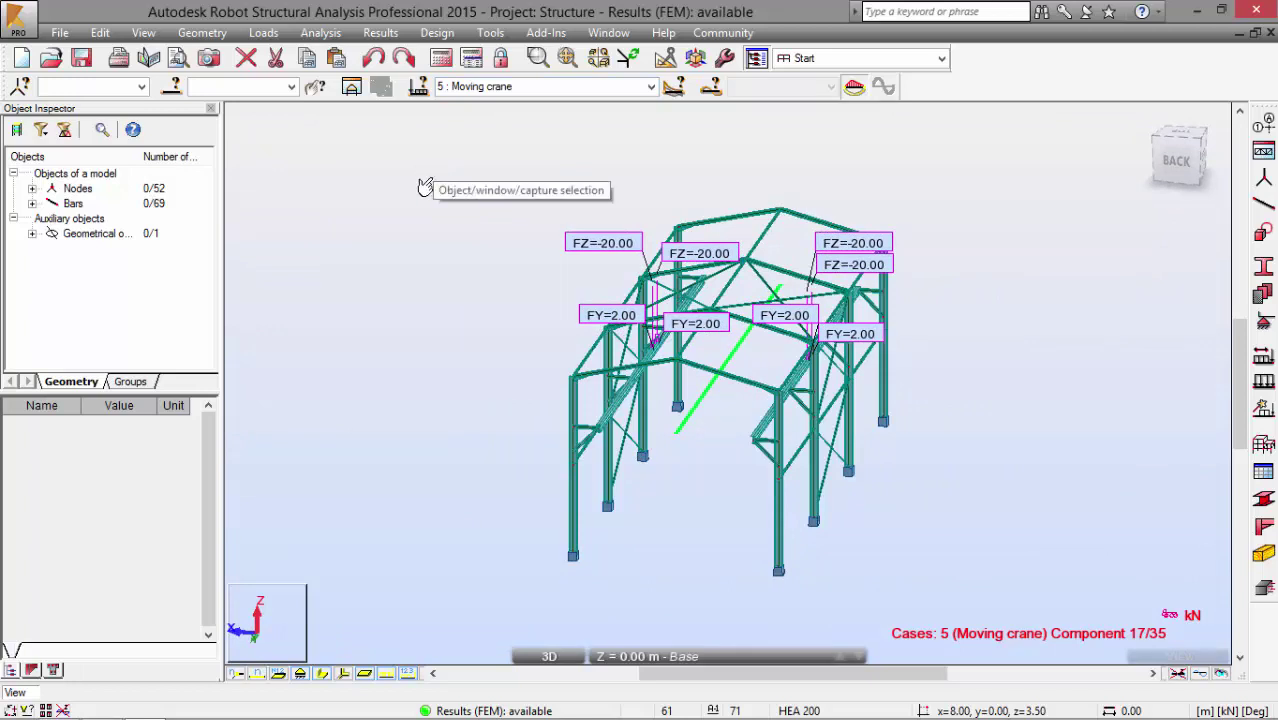
Open the case component settings for the moving crane load and set the current component to 5
left_click(263, 32)
left_click(297, 222)
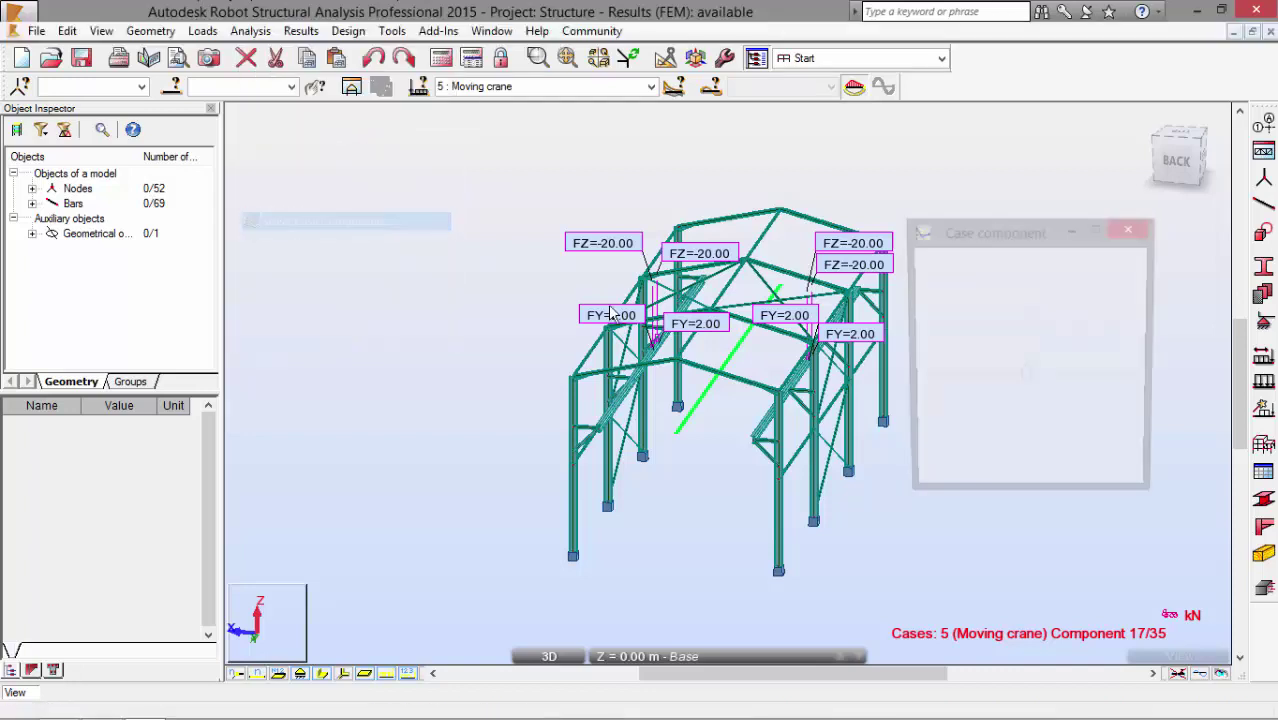
double_click(1087, 291)
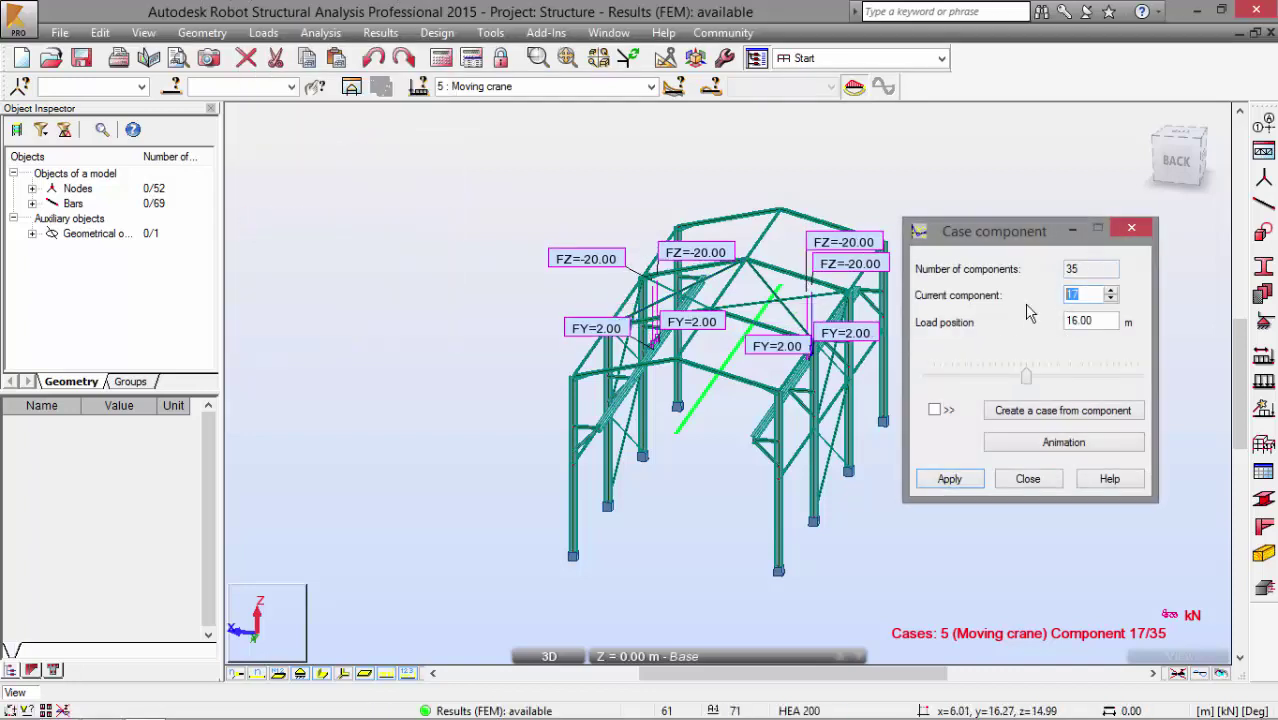
type("5")
key("Return")
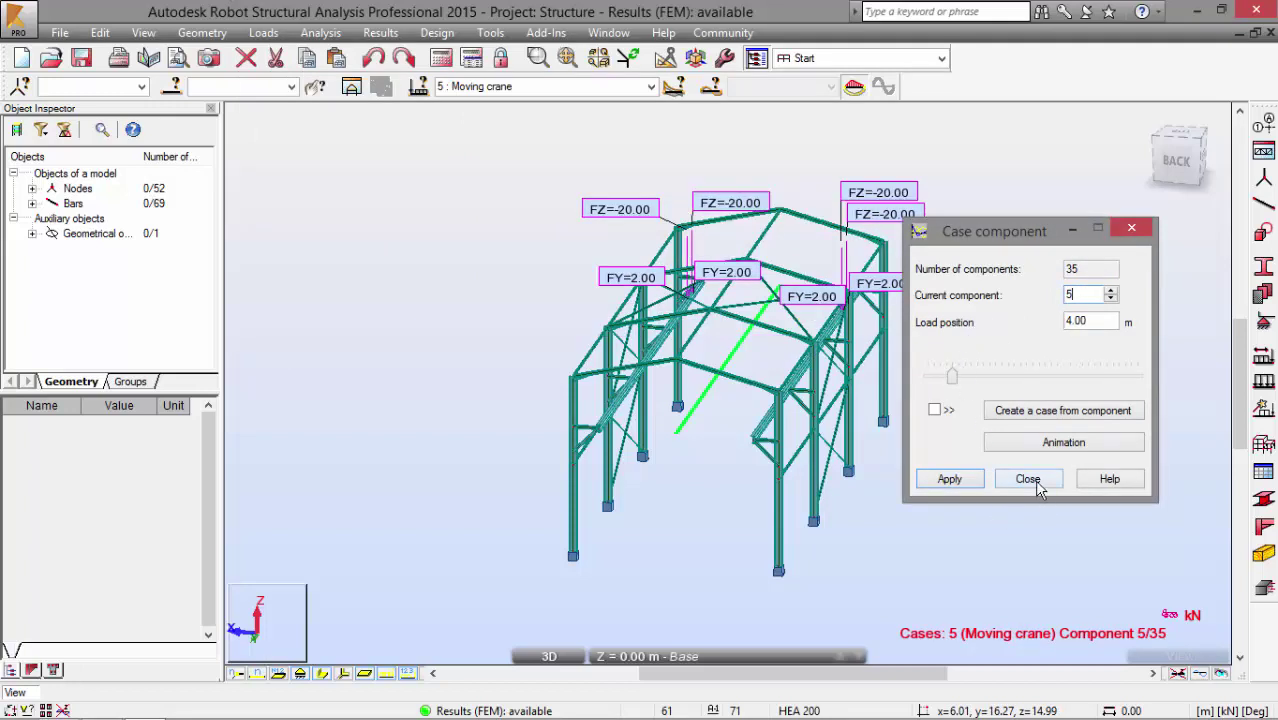
Animate the moving crane load over components 1 to 35 at 3 frames per second, and close the animation player and case component settings
left_click(1040, 448)
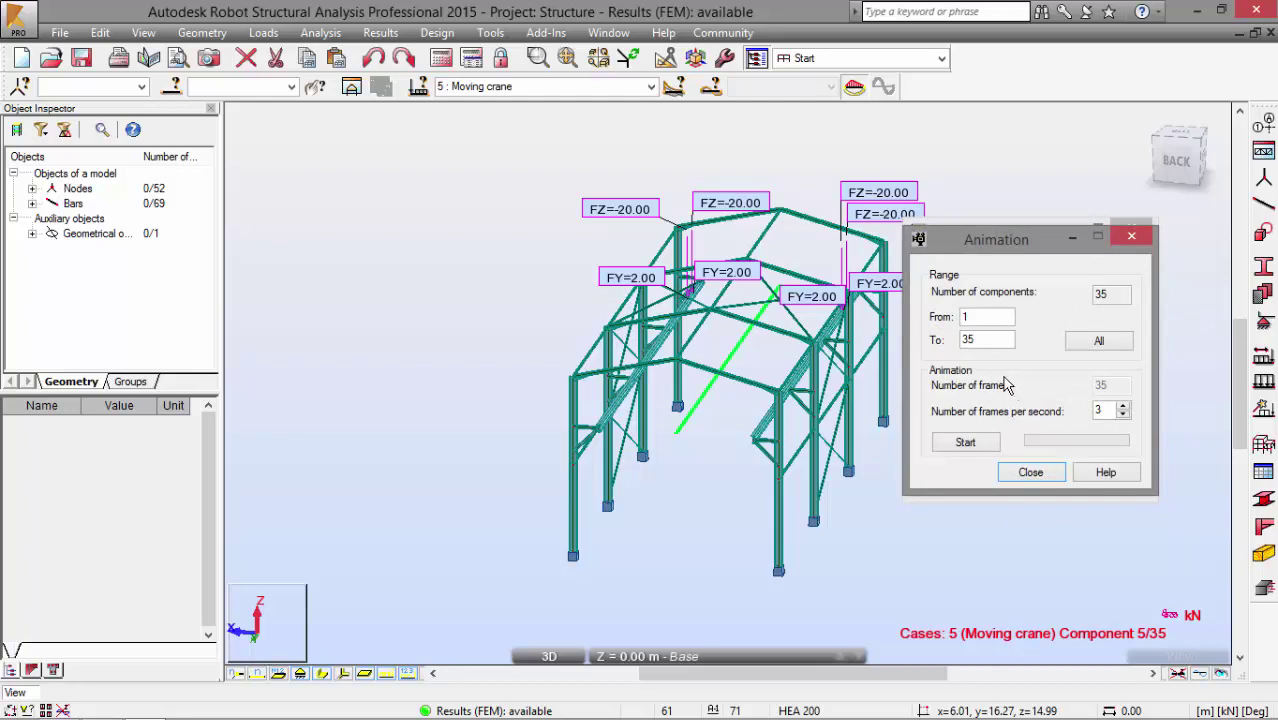
left_click(968, 443)
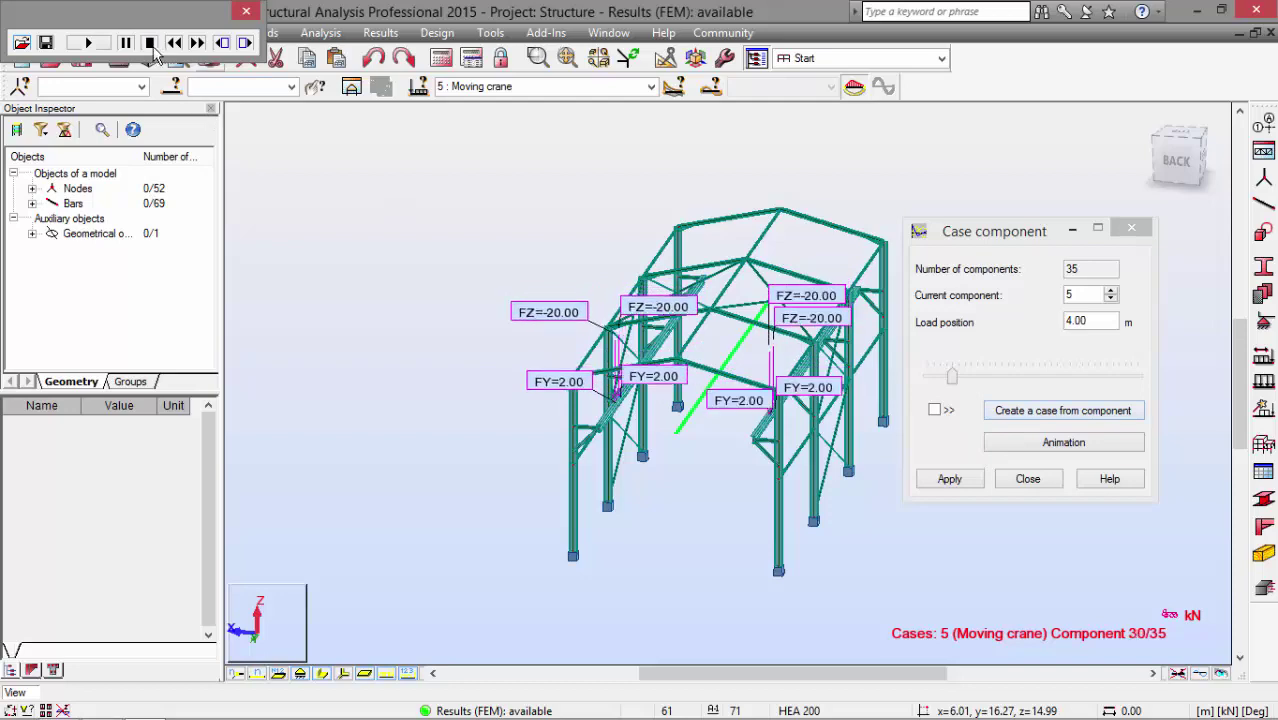
left_click(245, 13)
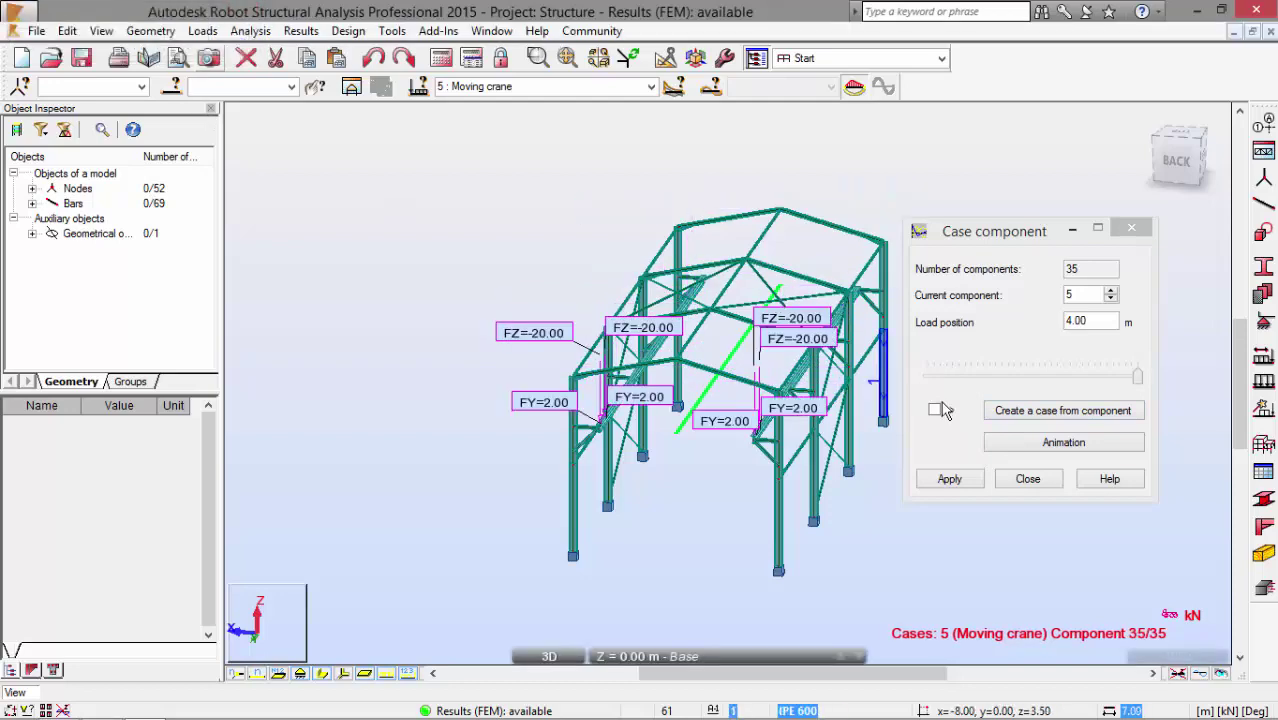
left_click(1027, 479)
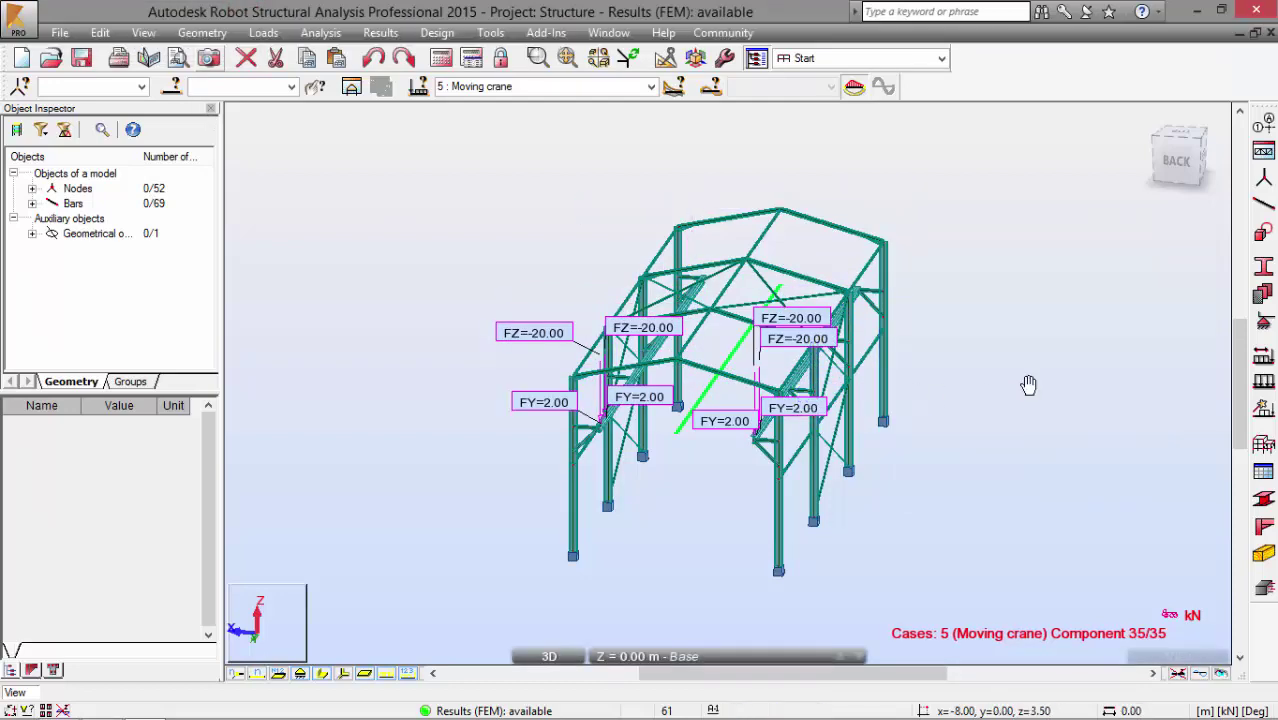
Switch the workspace from the Start layout to the Results layout and reposition the structure in the view
middle_click_drag(1027, 386, 1082, 386, "shift")
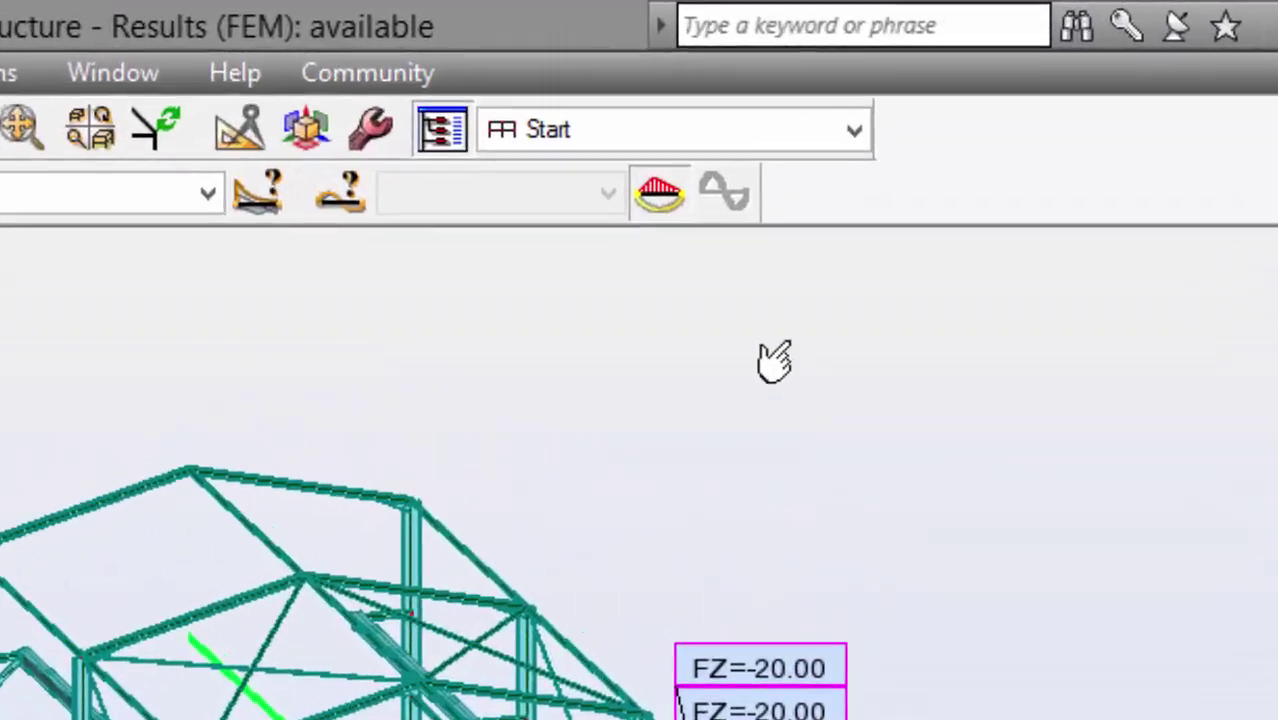
left_click(598, 127)
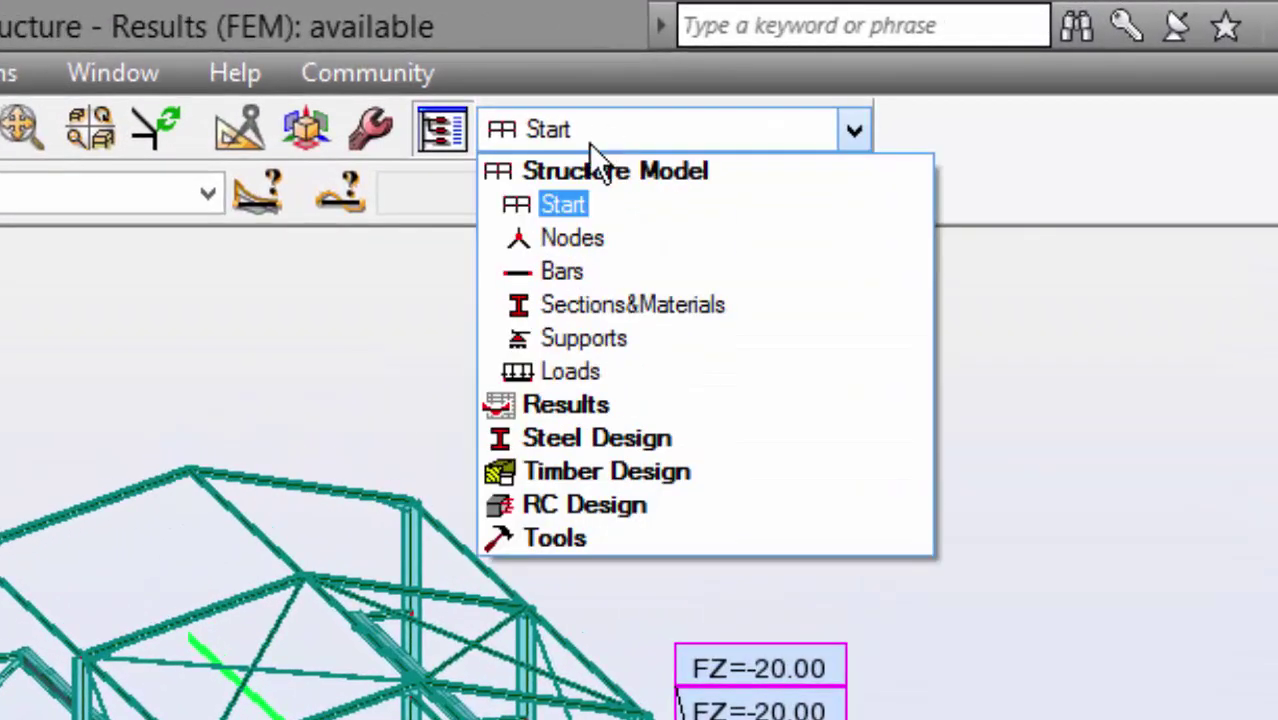
left_click(547, 402)
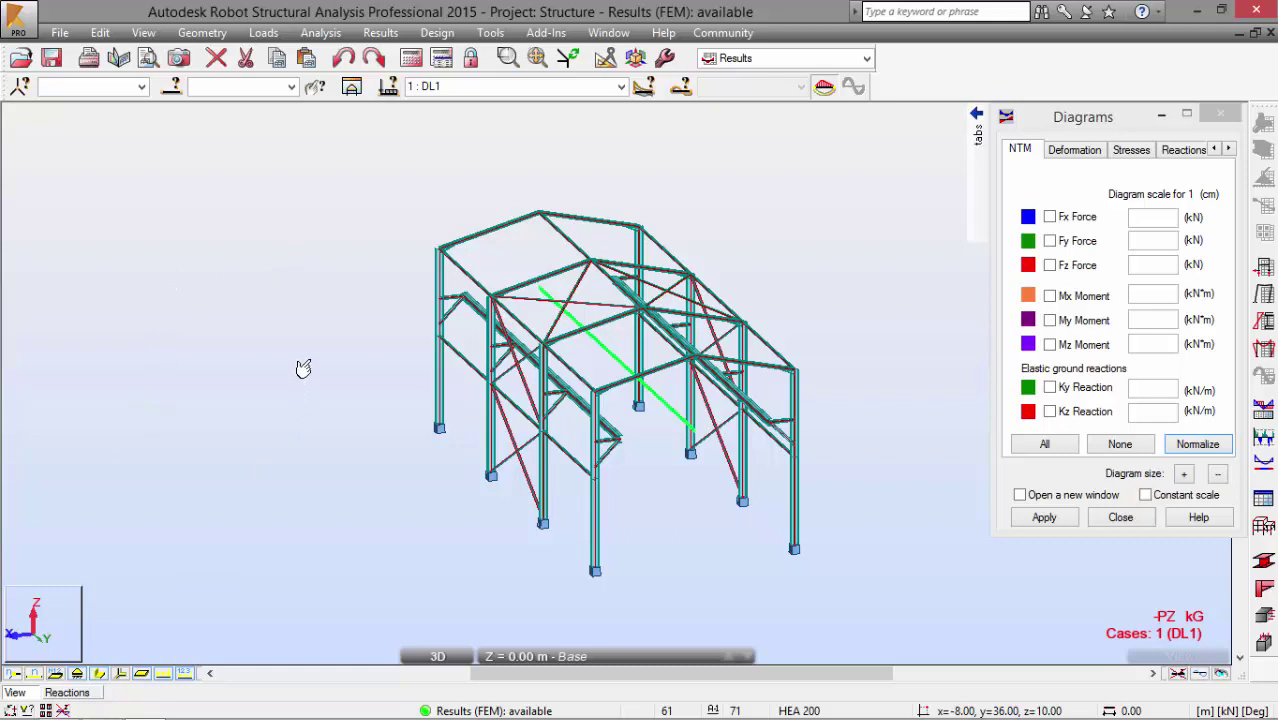
mouse_move(348, 320)
left_mouse_down()
mouse_move(313, 295)
mouse_move(328, 294)
left_mouse_up()
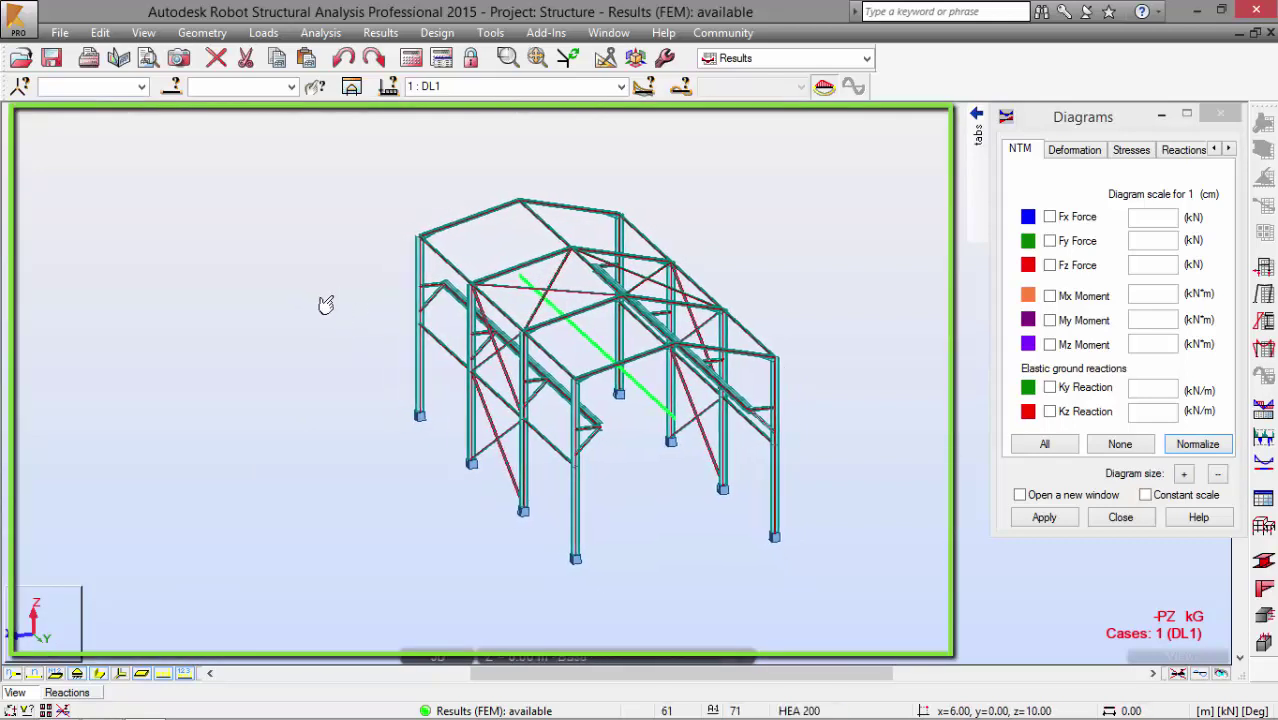
left_click(1085, 119)
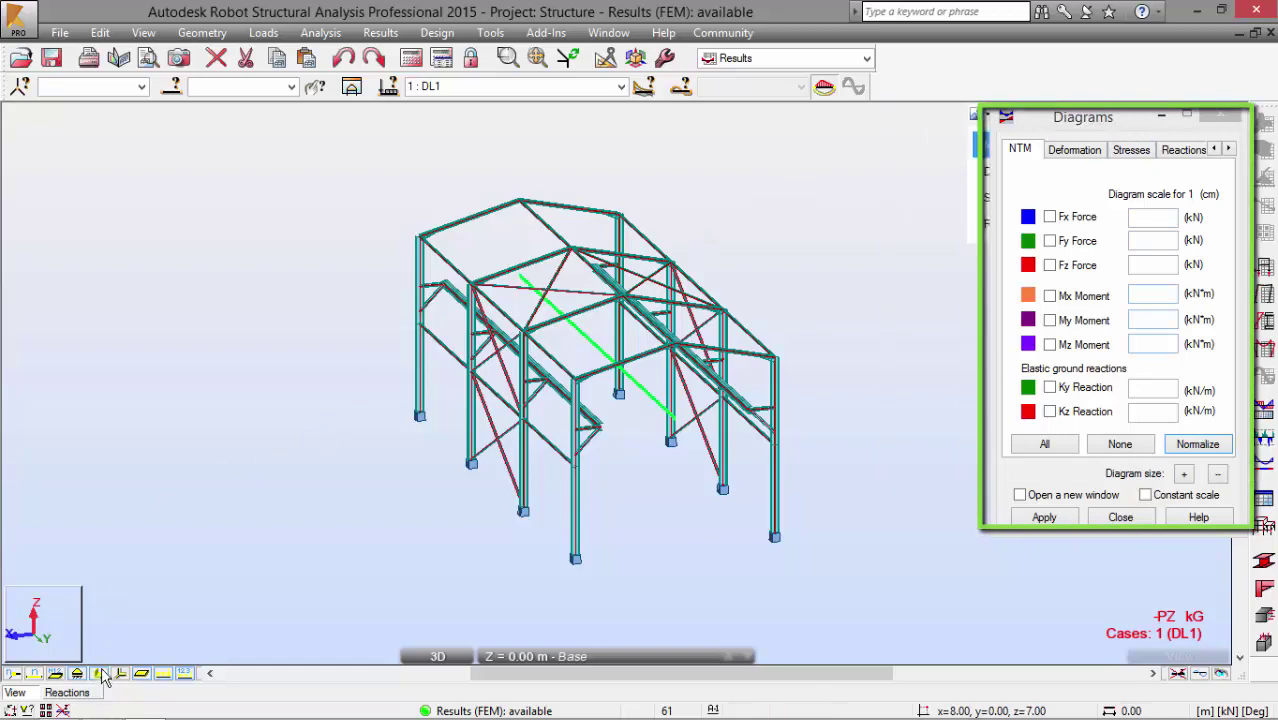
Examine the nodal reactions and the per-case sums in the Reactions table, and return to the structure view
left_click(88, 694)
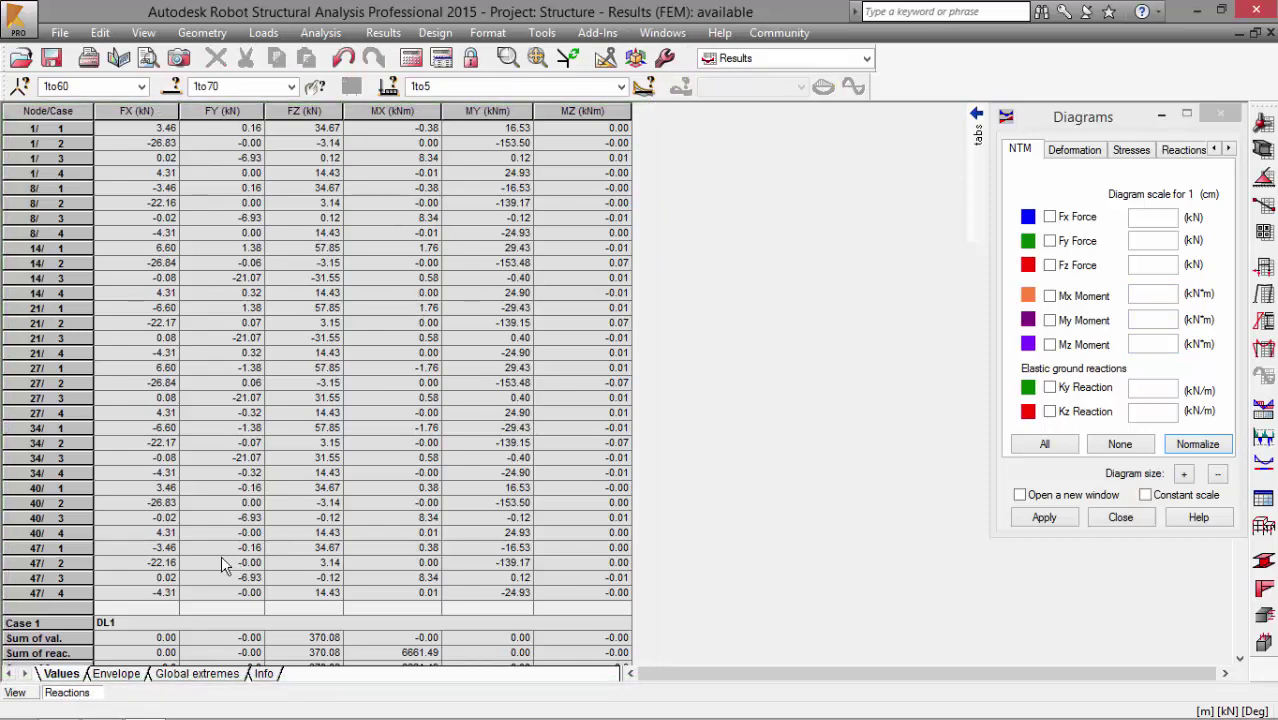
scroll(222, 316, "down", 8)
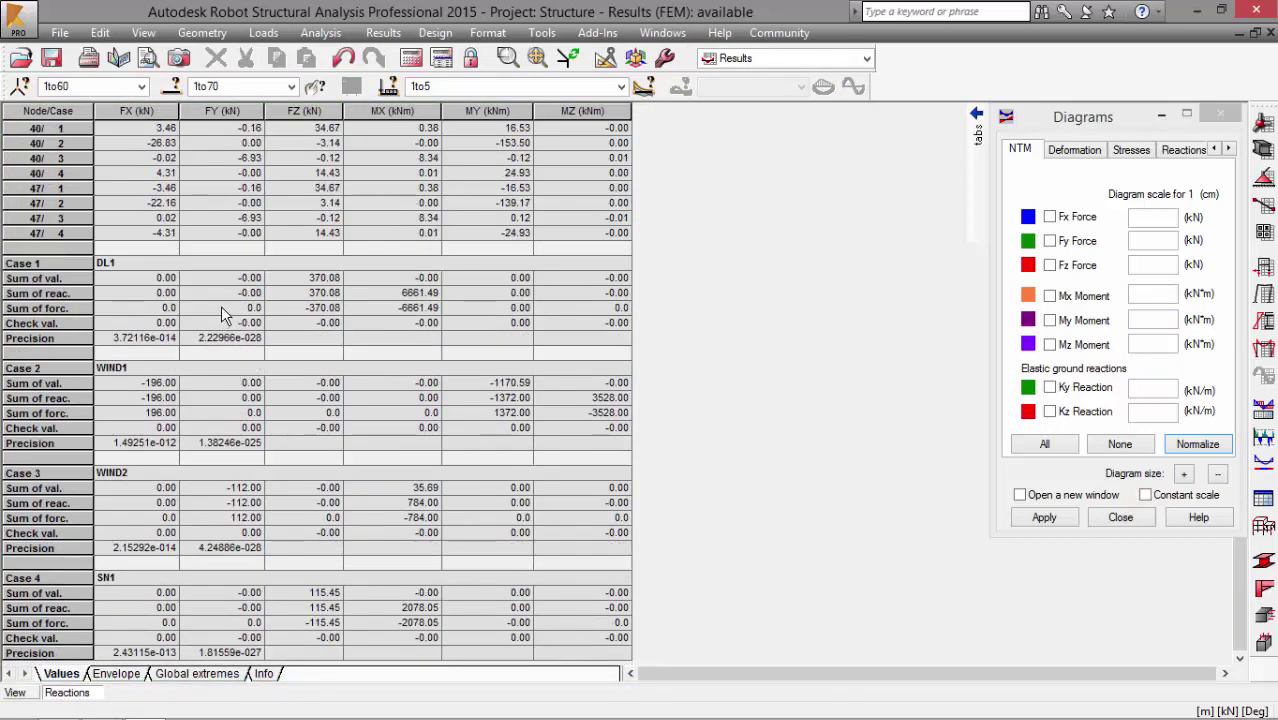
scroll(222, 316, "up", 8)
left_click(17, 693)
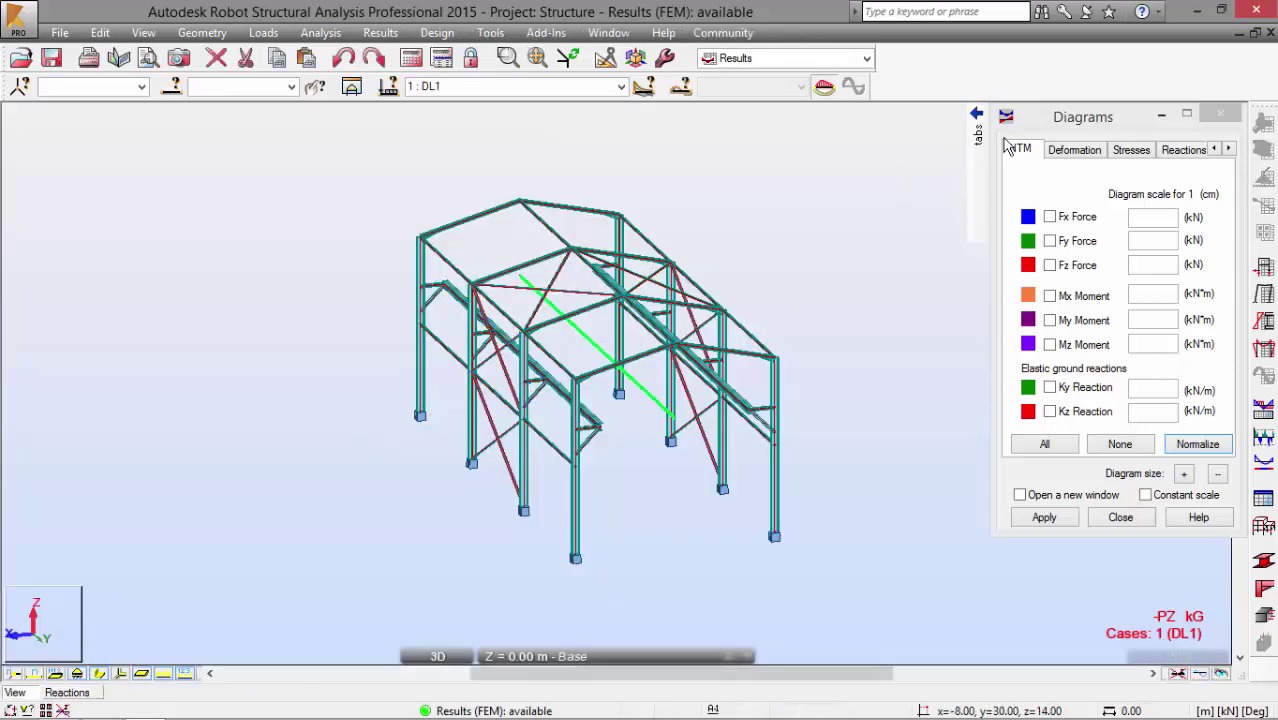
Display the Deformation diagram on the structure and show it for load case 5 : Moving crane
left_click(1074, 149)
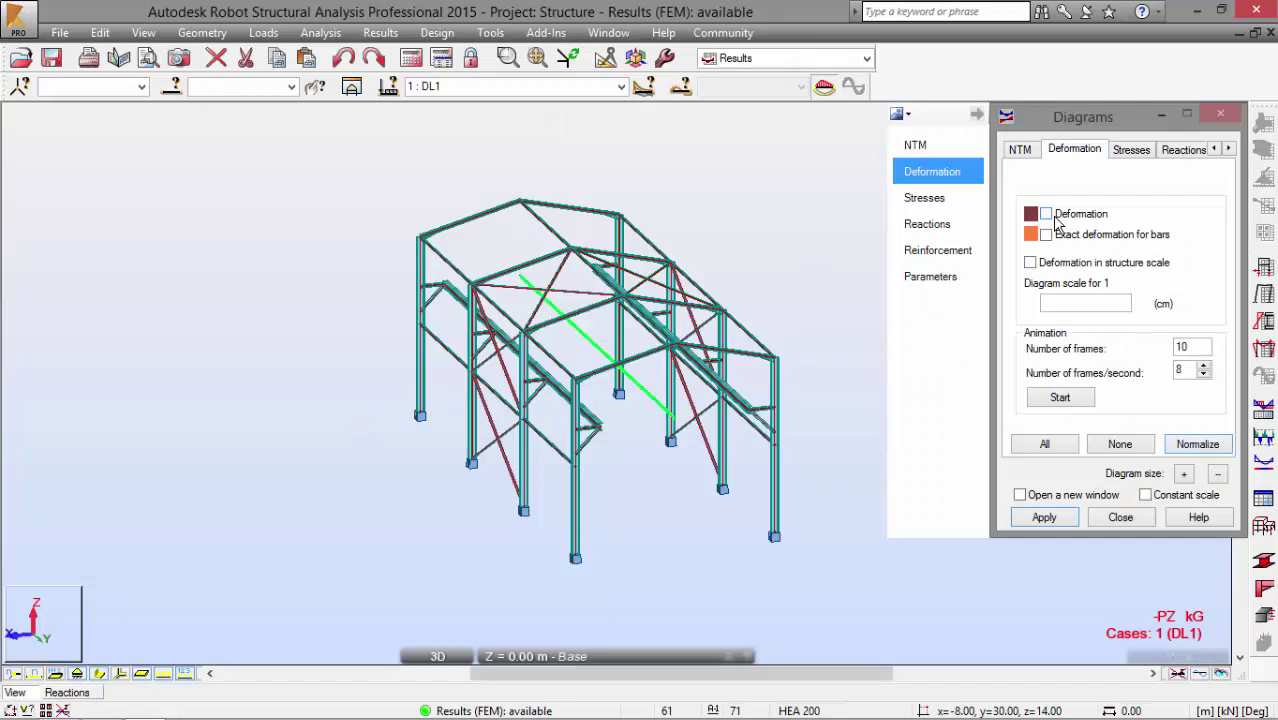
left_click(1068, 520)
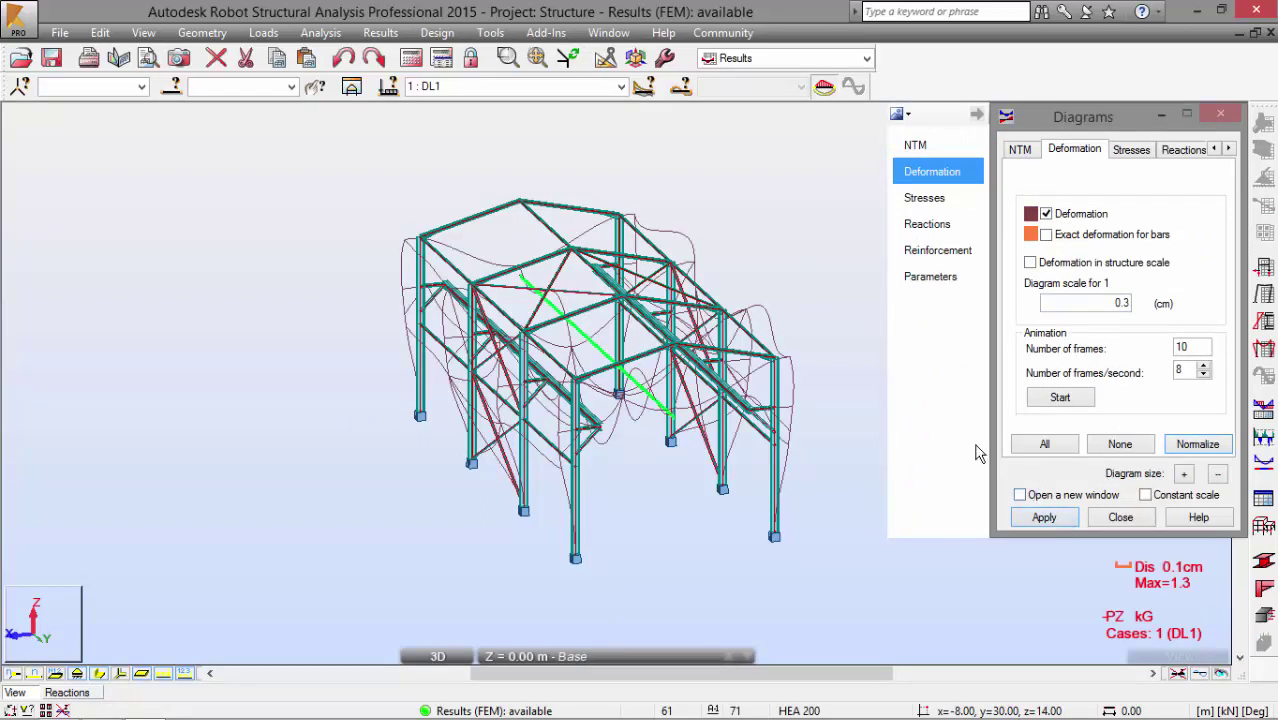
left_click(621, 87)
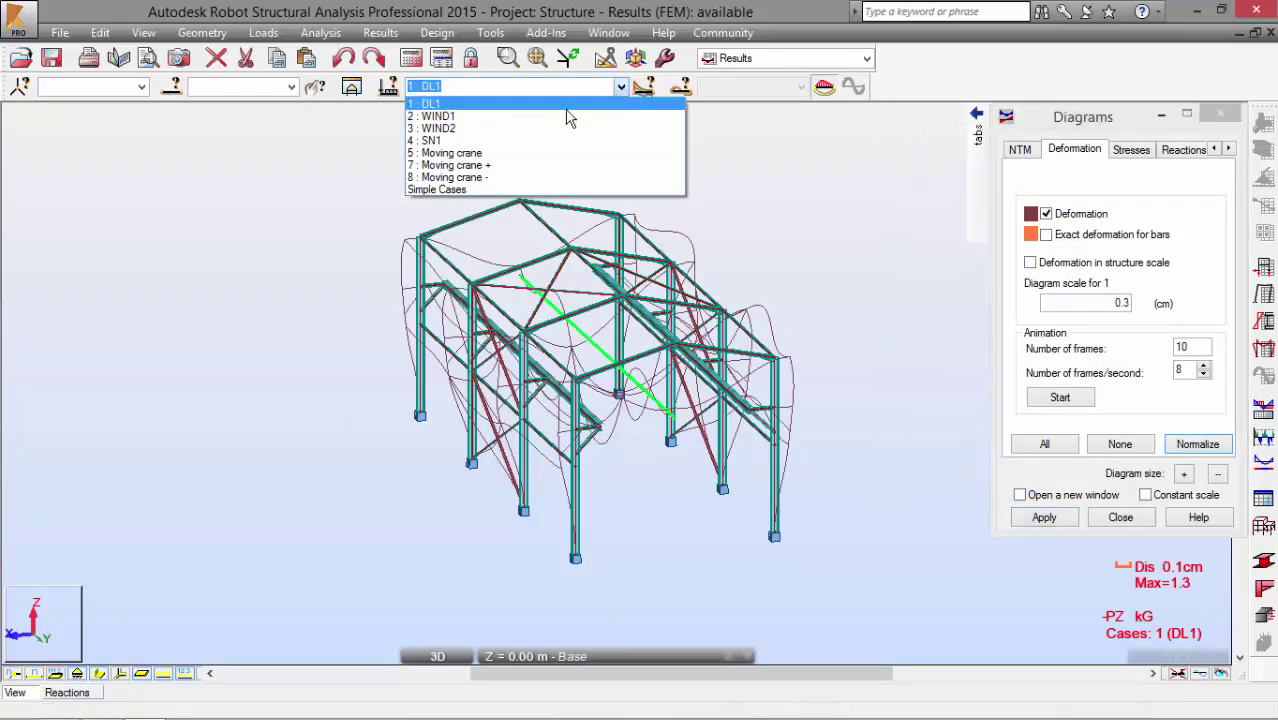
left_click(545, 155)
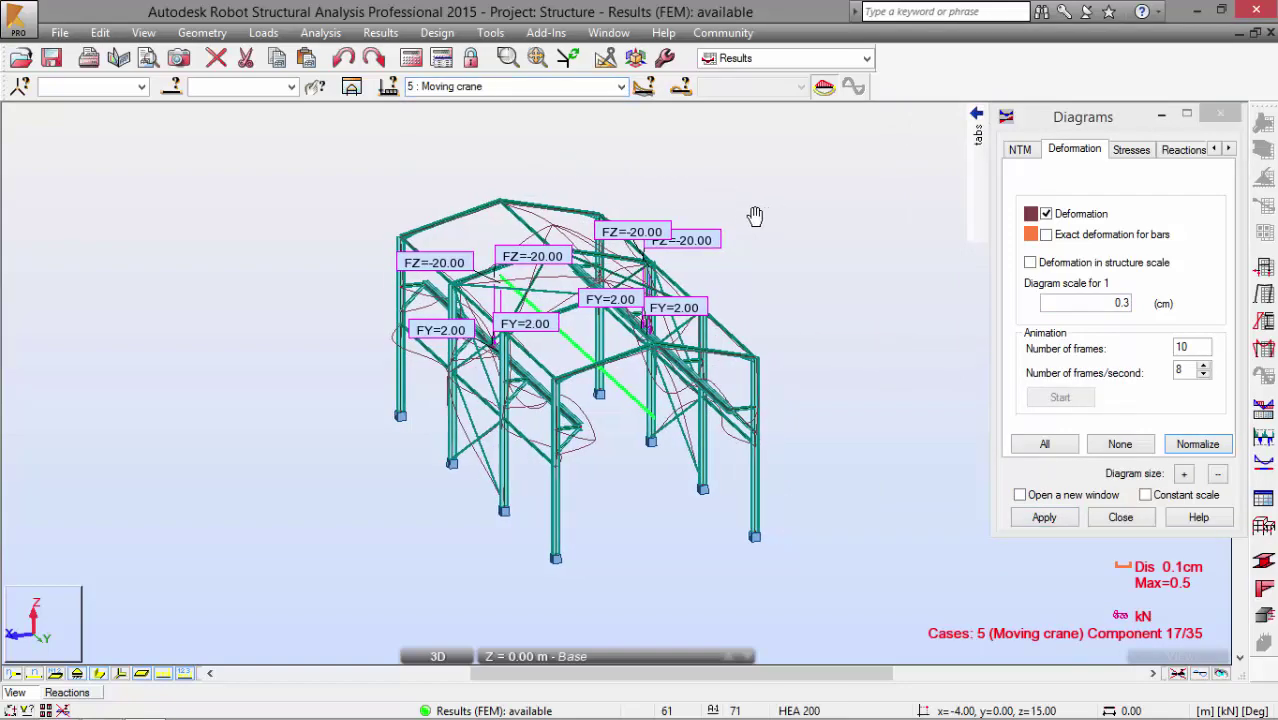
middle_click_drag(755, 216, 612, 222, "shift")
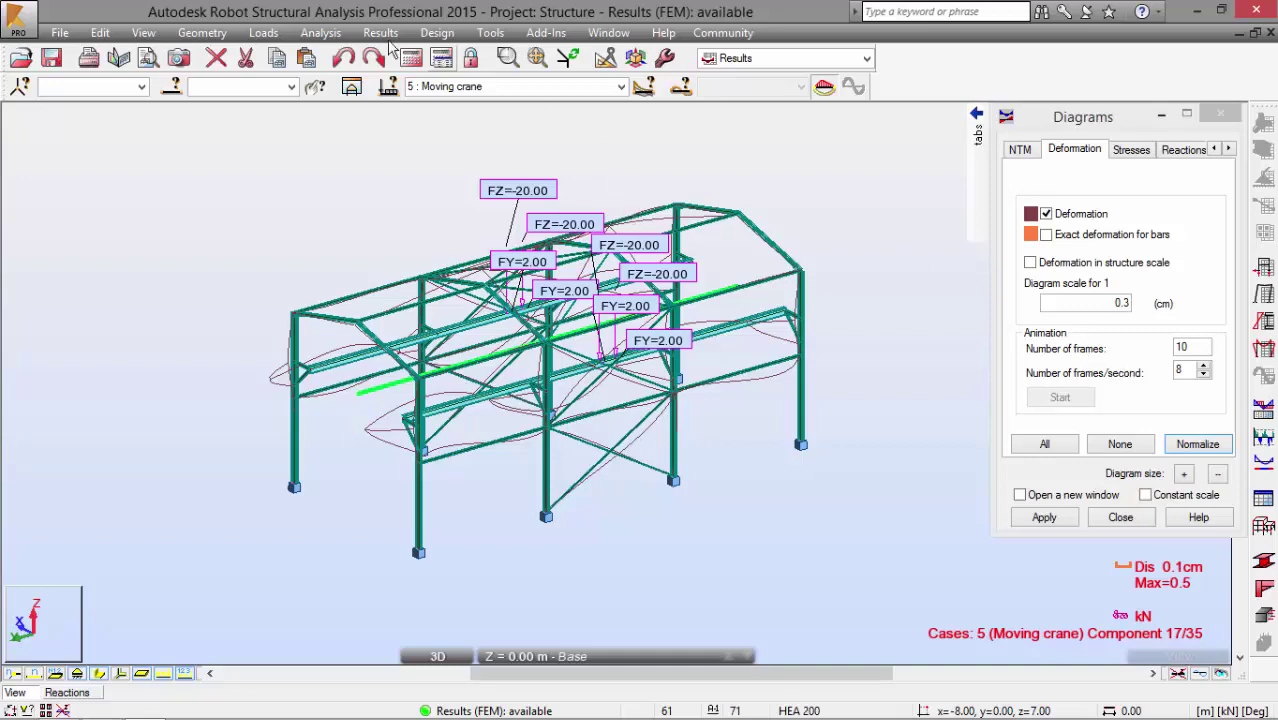
Set the current component of the moving crane case to 5 and animate the structure's deformation as the crane travels
left_click(263, 32)
left_click(308, 221)
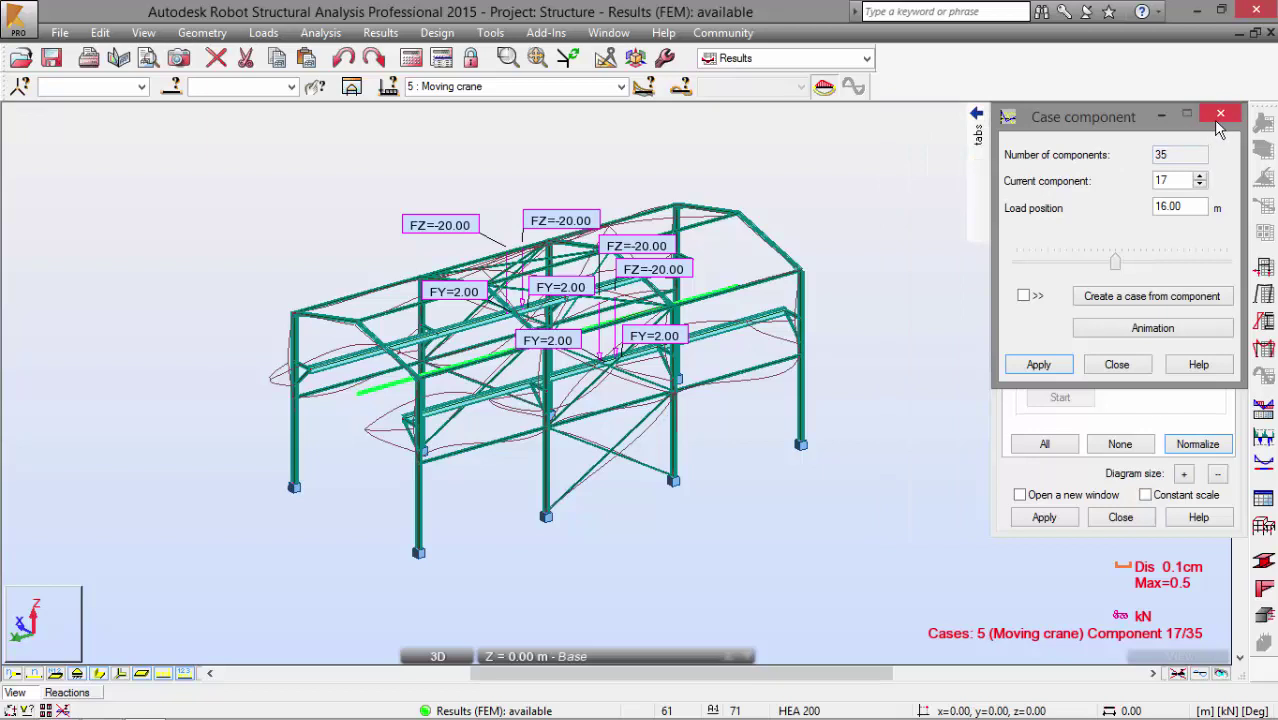
left_click(1220, 116)
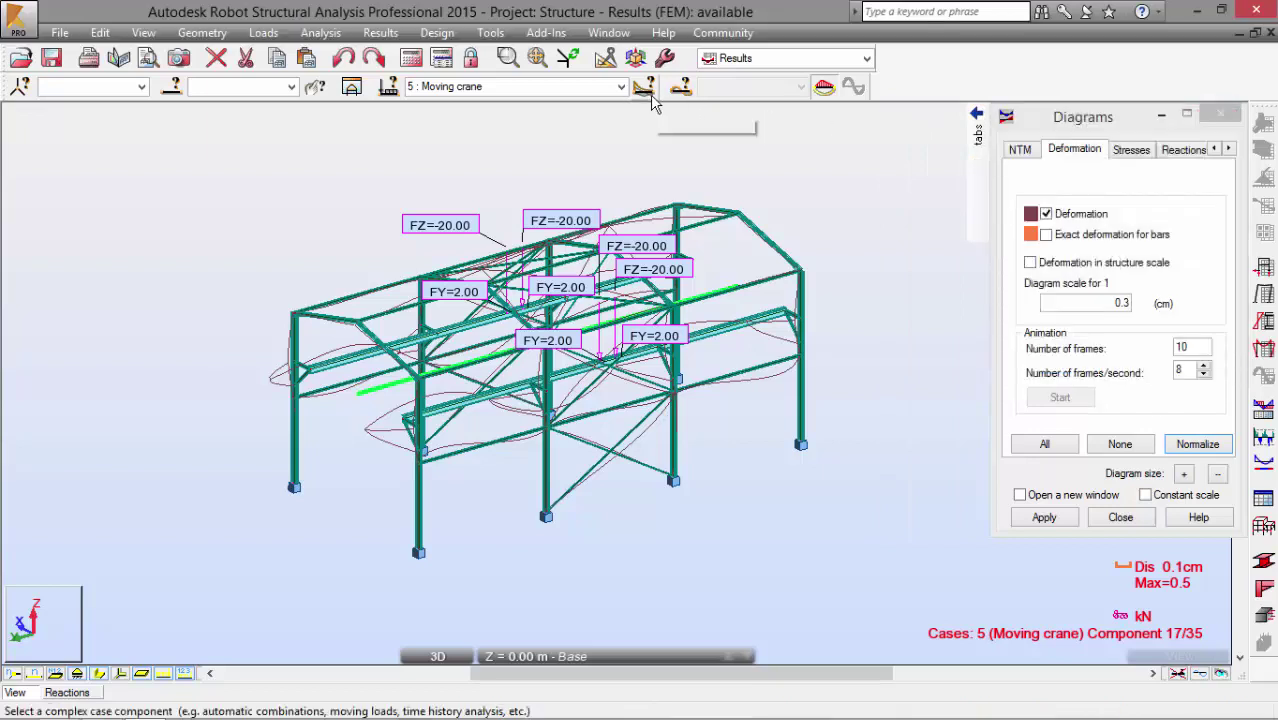
left_click(643, 88)
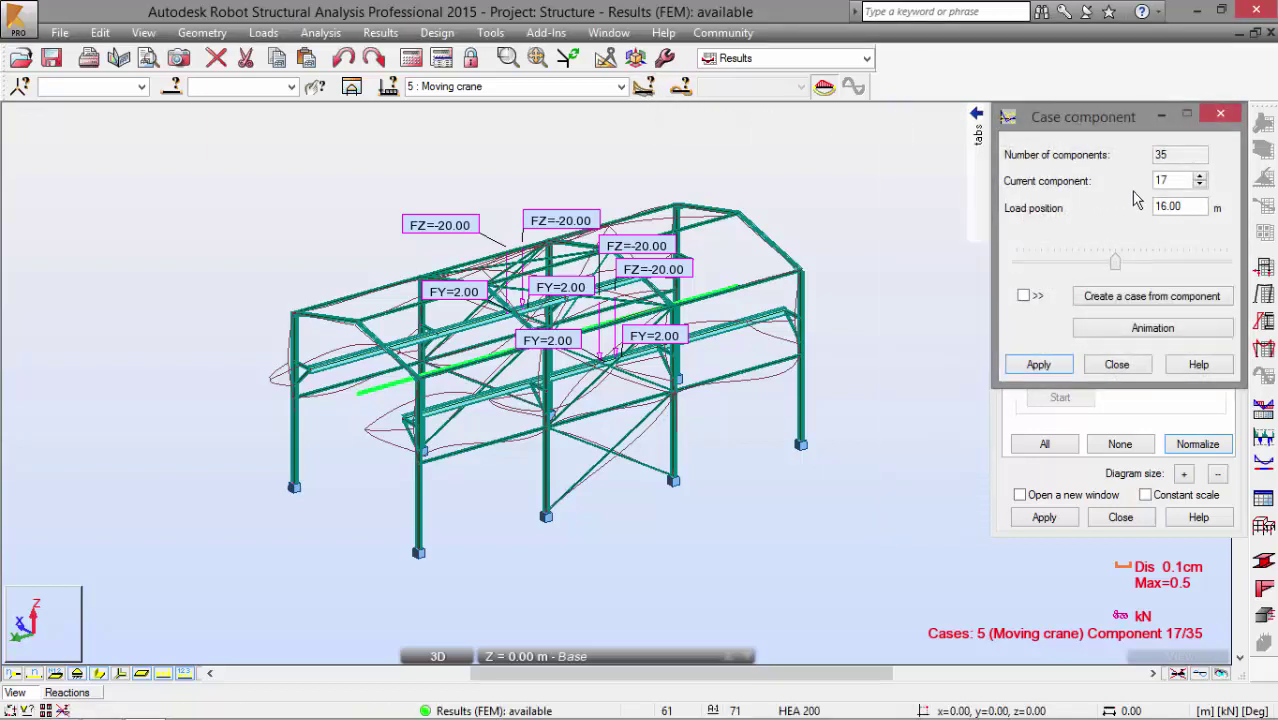
type("5")
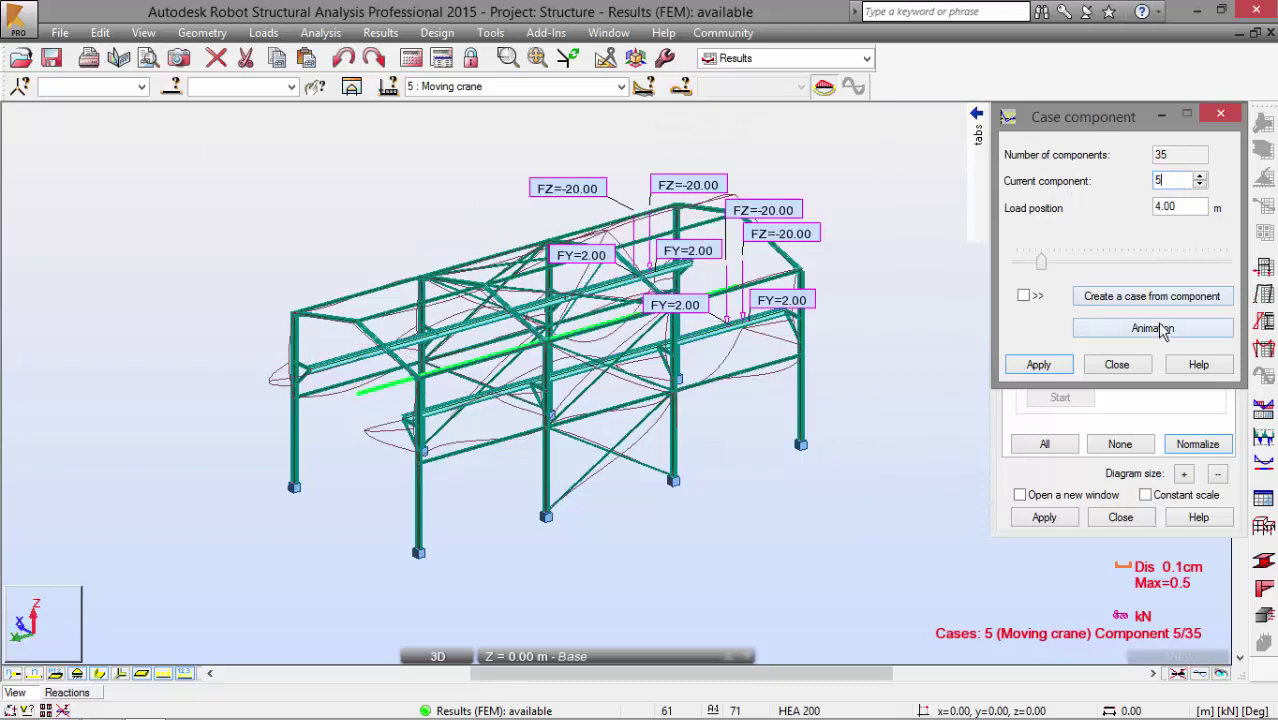
left_click(1054, 327)
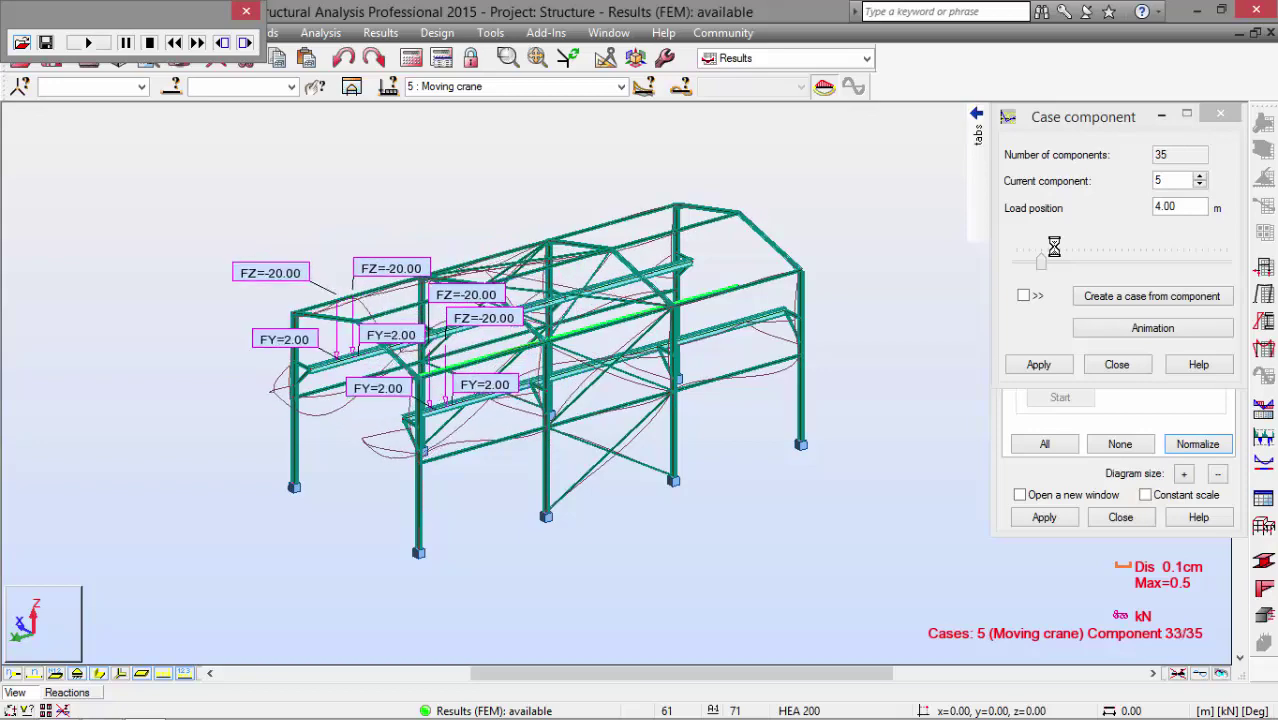
Close the case component settings, end the crane animation and hide the Deformation diagram on the structure
left_click(1117, 365)
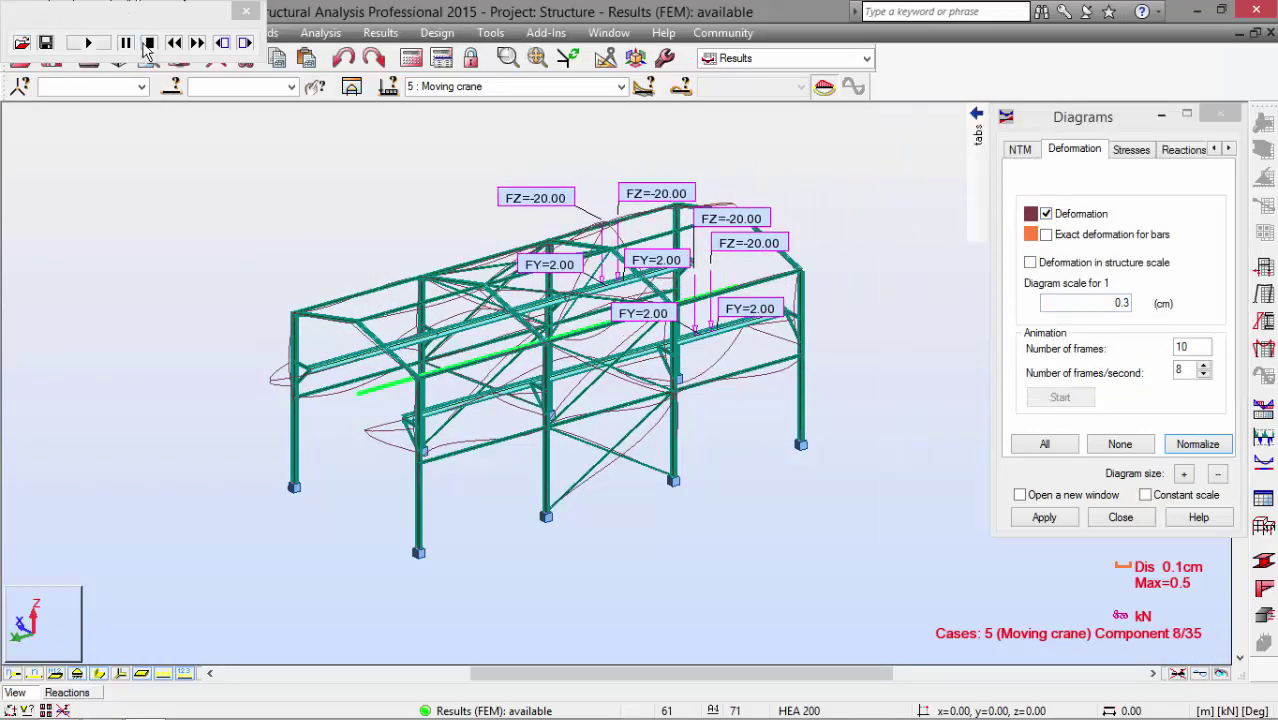
left_click(1046, 213)
left_click(1044, 517)
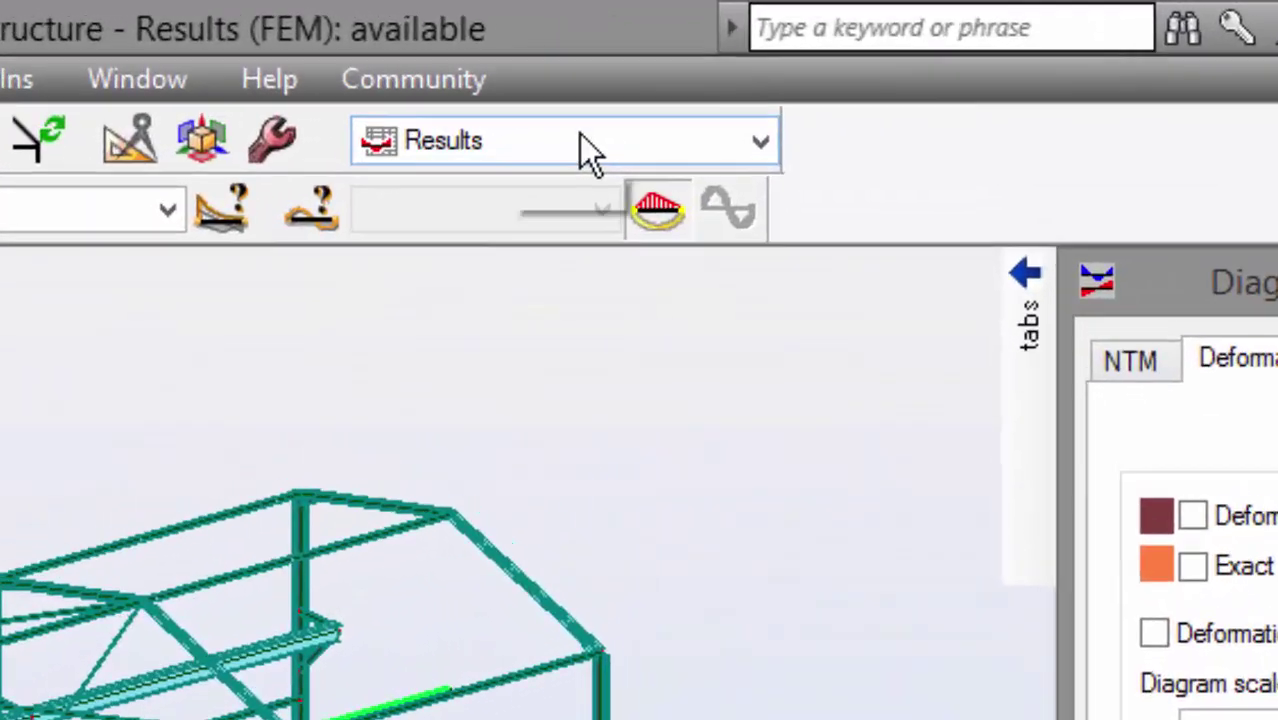
Switch the workspace to the Steel/Aluminum Design layout and arrange the structure view and the Definitions and Calculations dialogs
left_click(792, 58)
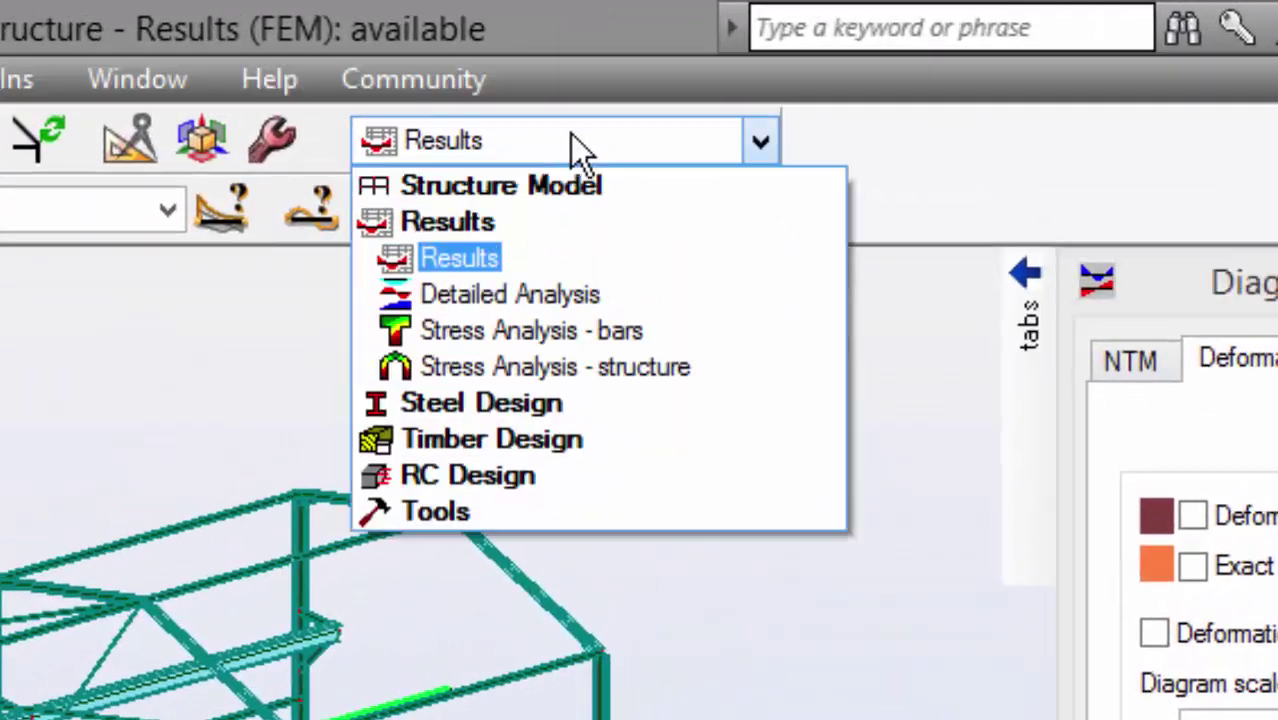
left_click(473, 404)
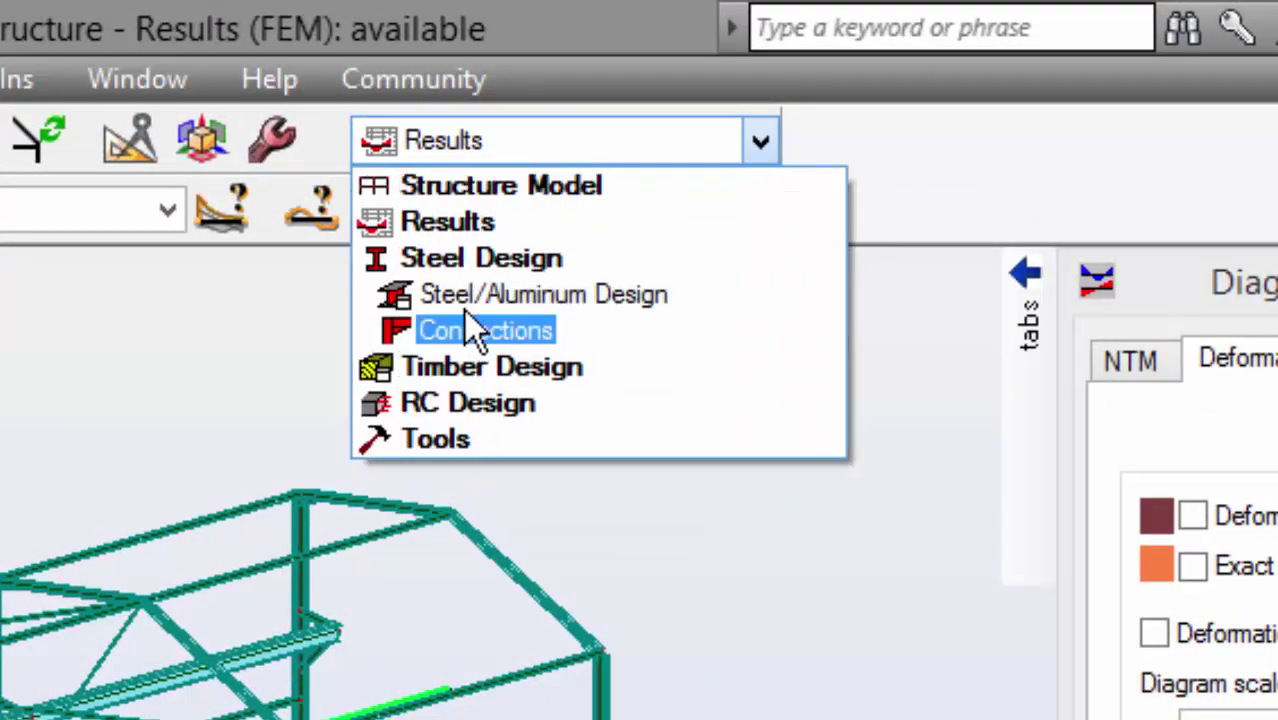
left_click(470, 294)
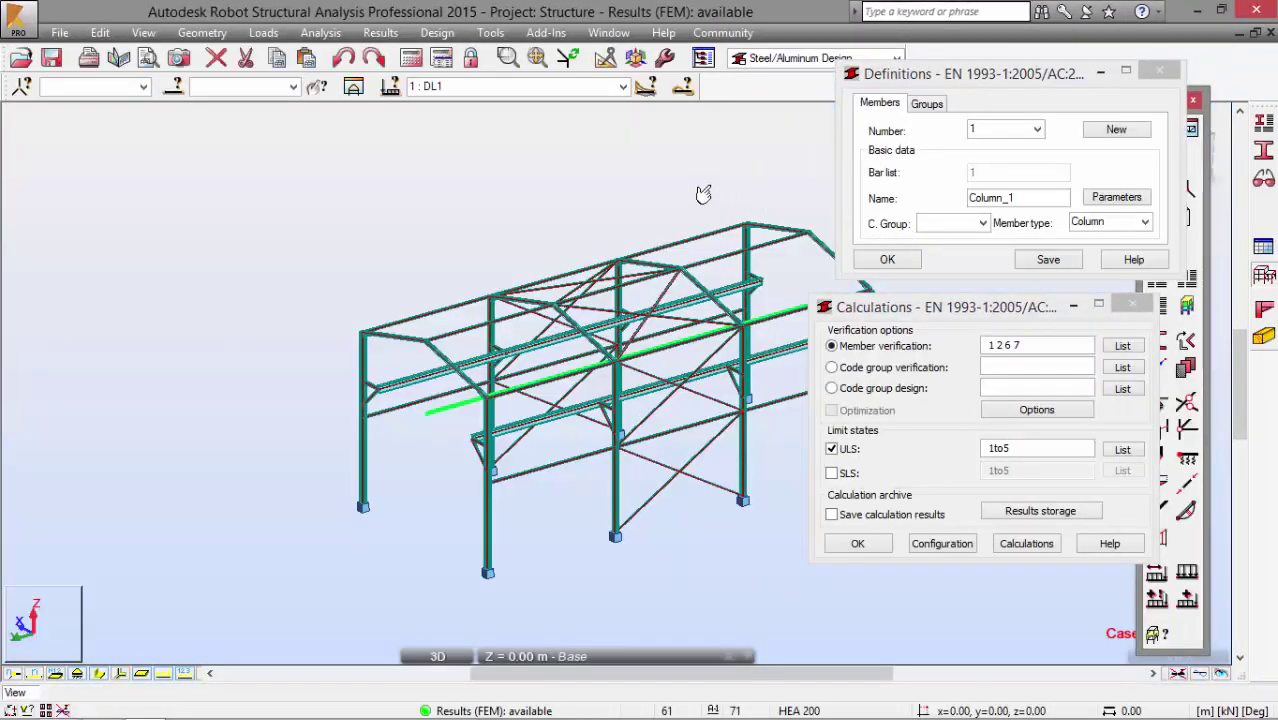
middle_click_drag(625, 183, 459, 194)
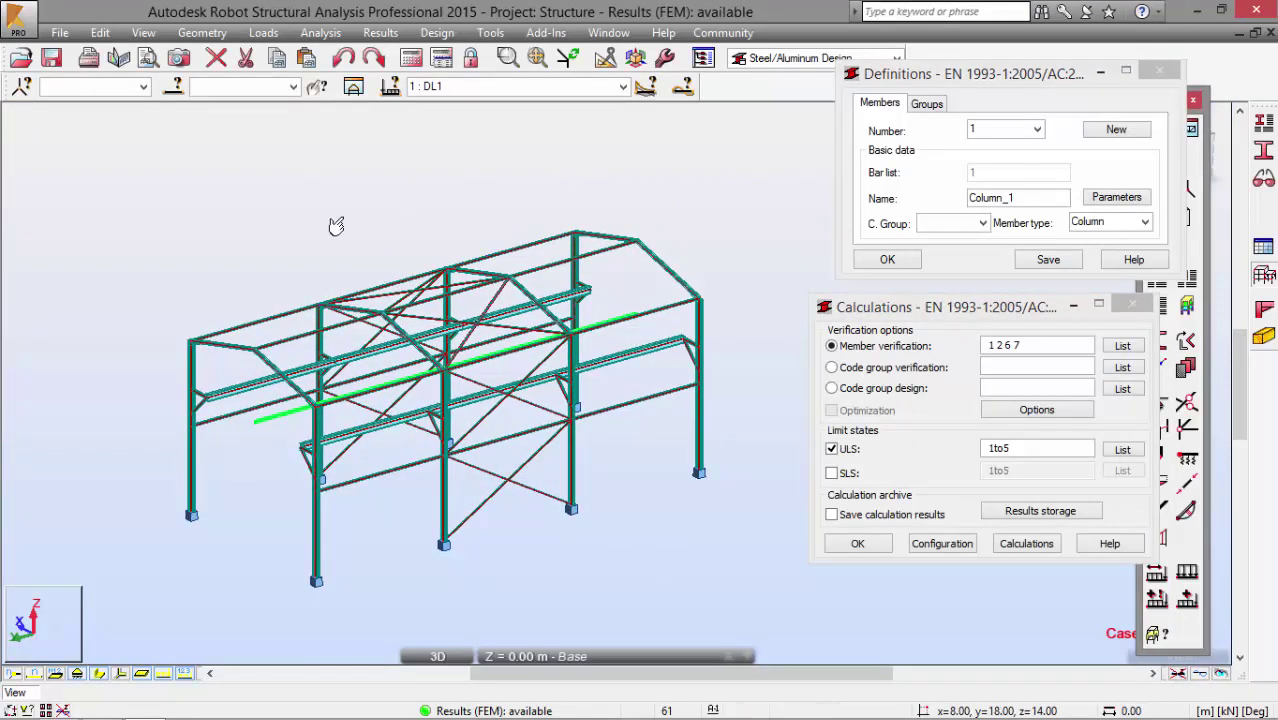
middle_click_drag(336, 226, 362, 203)
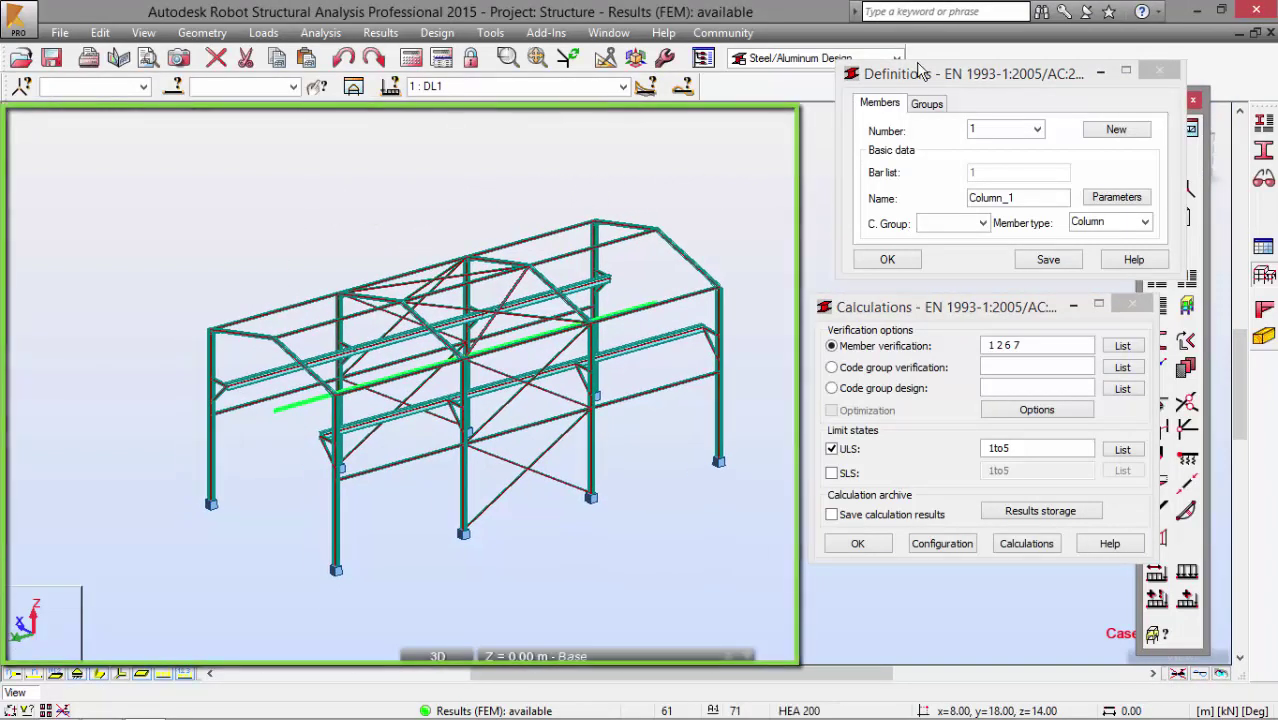
mouse_move(920, 70)
left_mouse_down()
mouse_move(940, 97)
mouse_move(900, 72)
left_mouse_up()
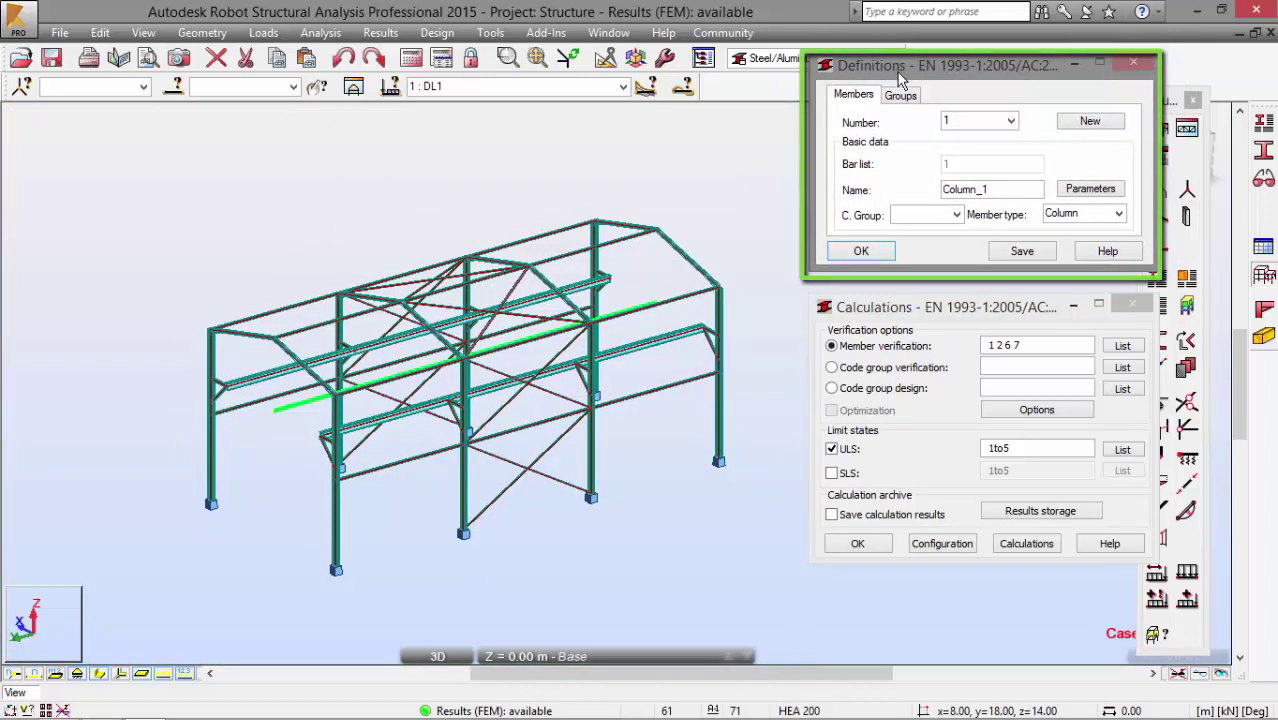
left_click_drag(907, 308, 908, 301)
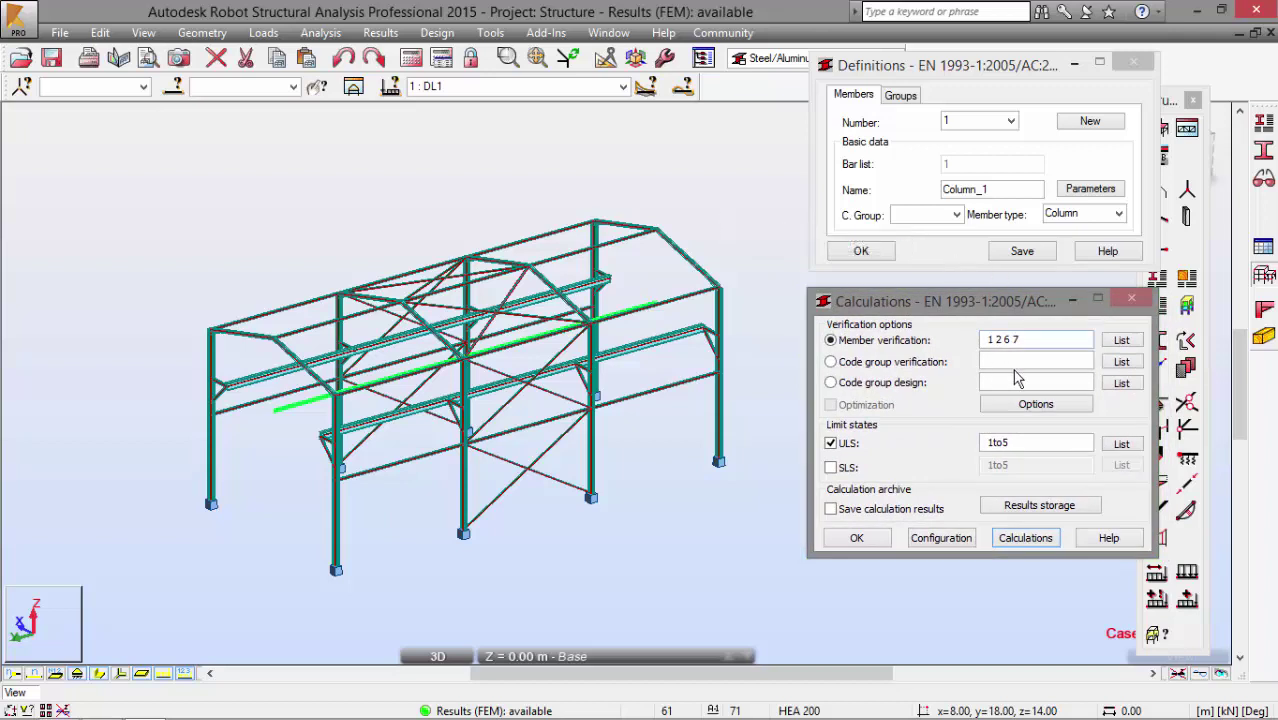
Set the load case list for the ULS limit state of the member verification to 1to5 7 8
left_click_drag(1030, 338, 960, 342)
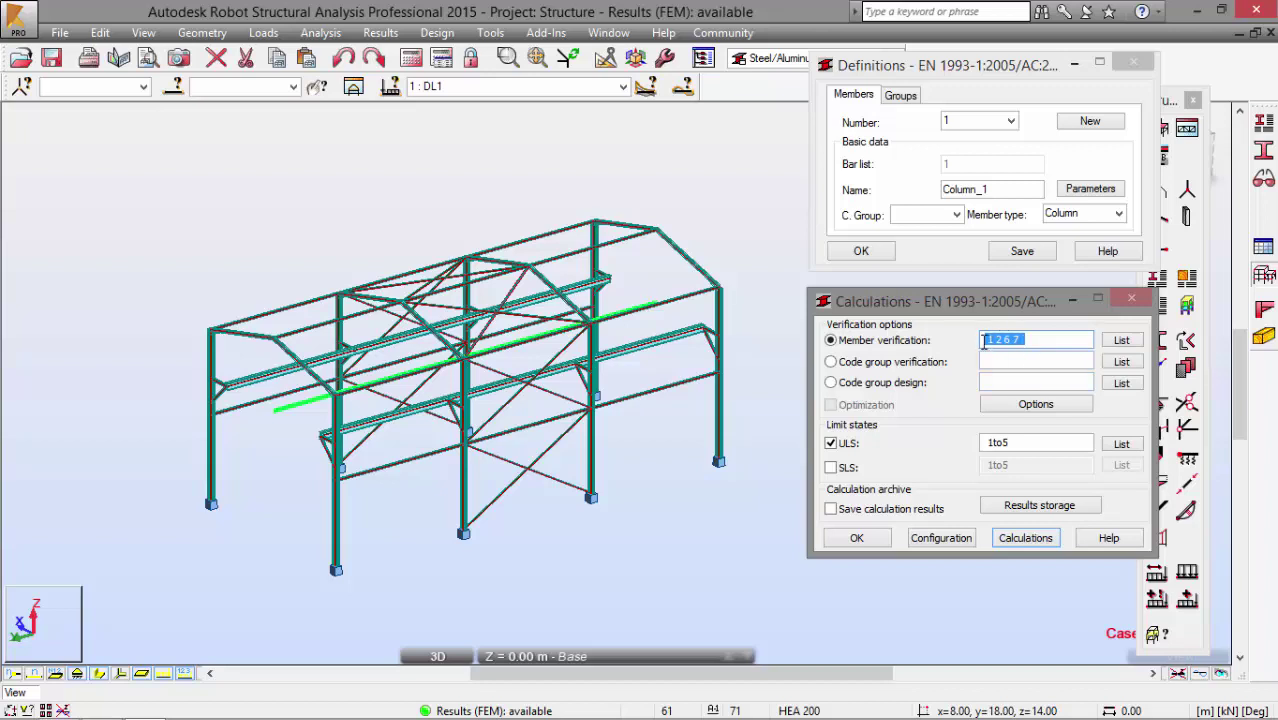
left_click(1122, 445)
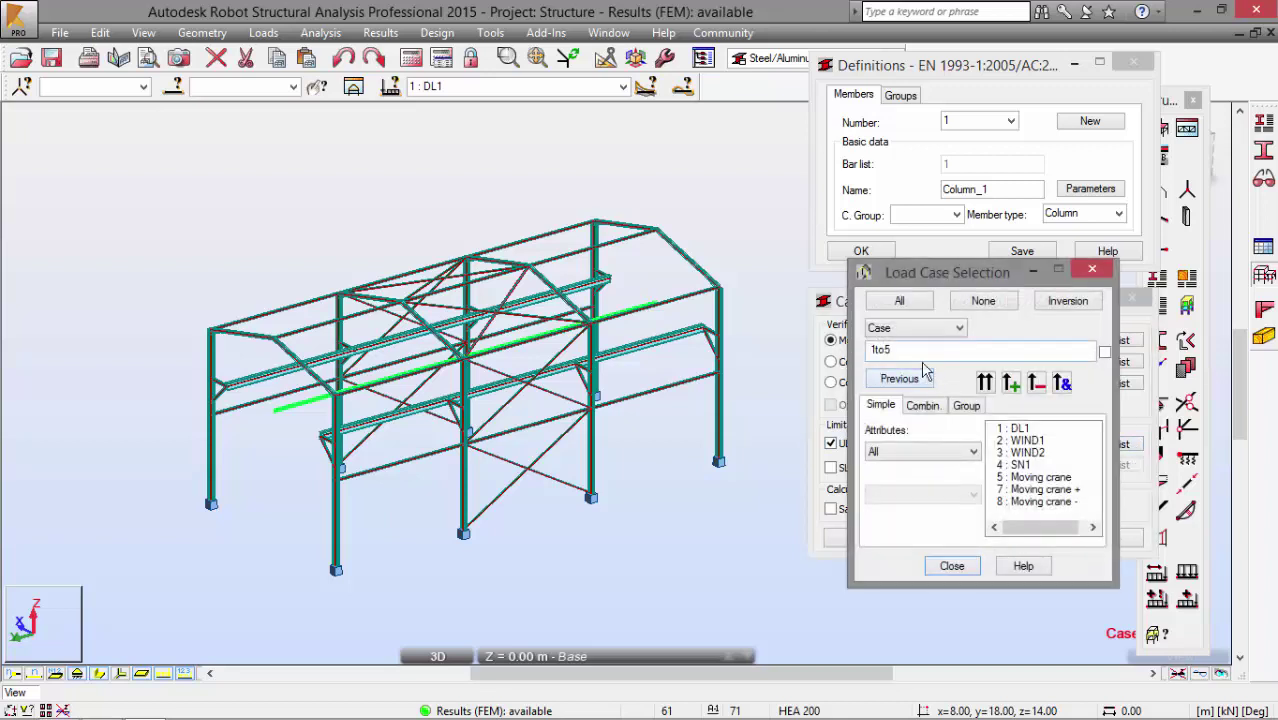
type("7 8")
left_click_drag(912, 350, 868, 350)
key("ctrl+c")
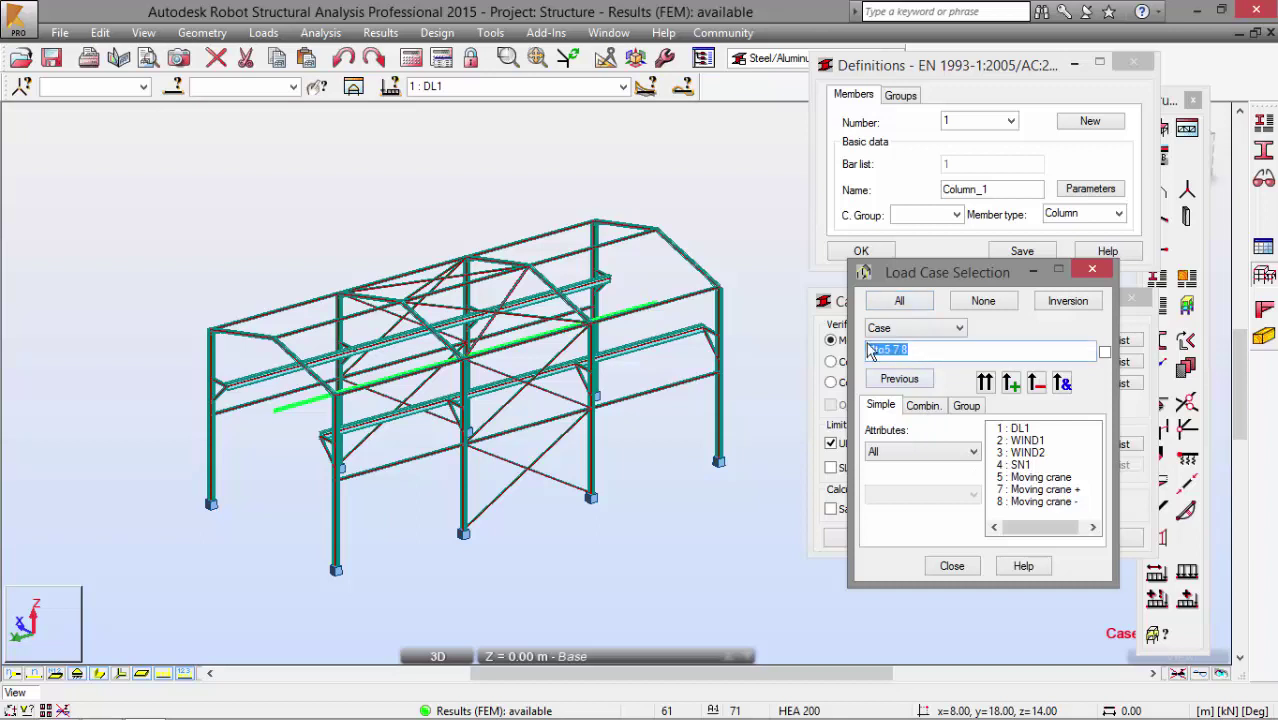
left_click(951, 565)
double_click(1000, 442)
key("ctrl+v")
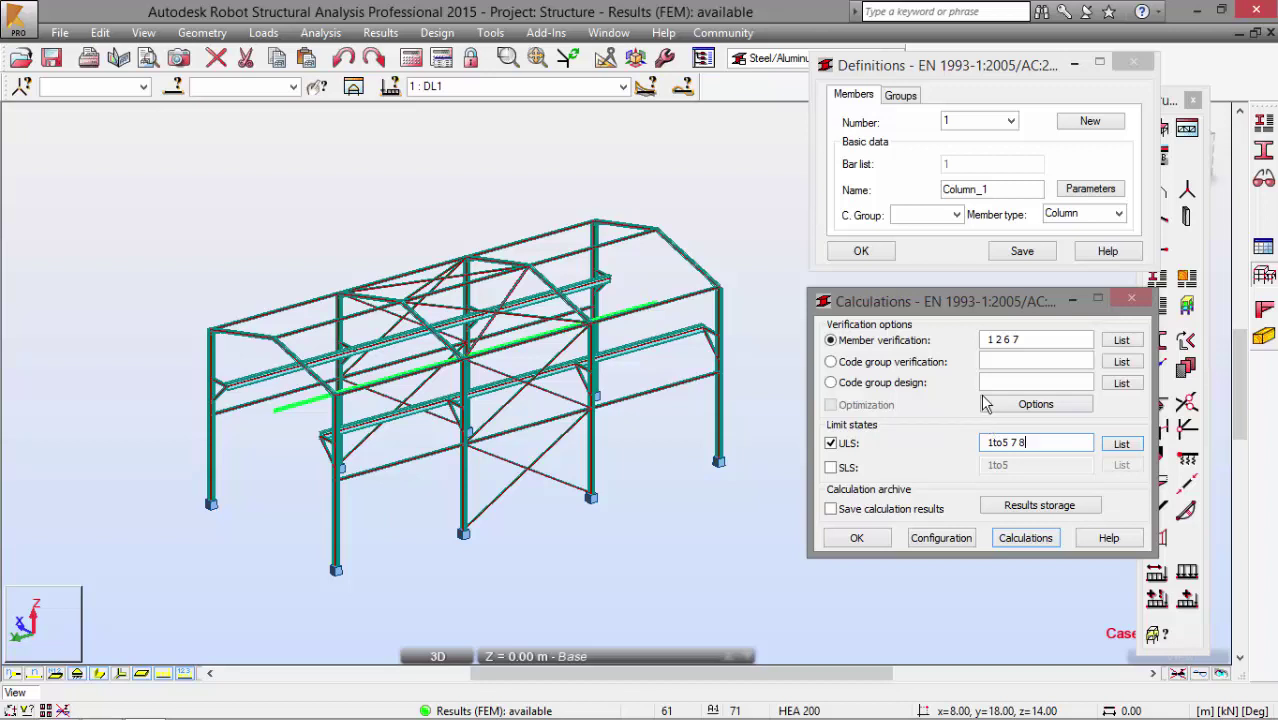
Run the ULS verification of members 1 2 6 7 and open the code results for Column_2
left_click(1006, 543)
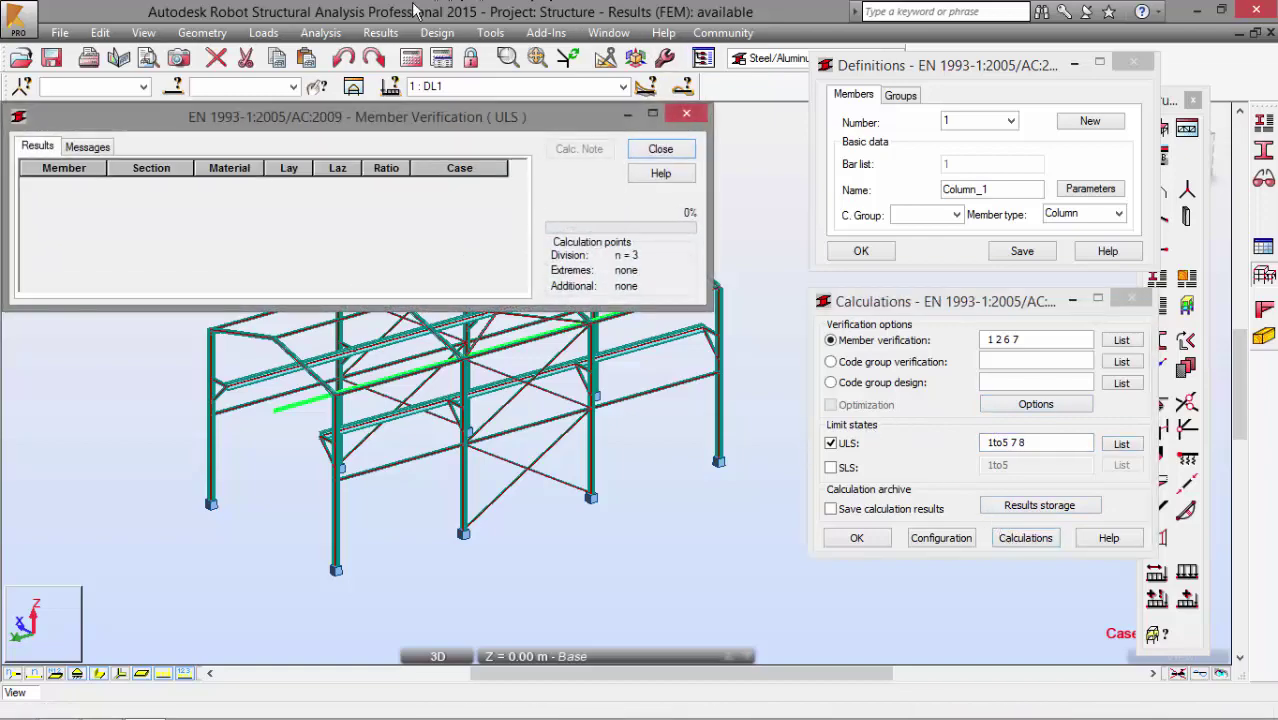
left_click_drag(385, 112, 418, 116)
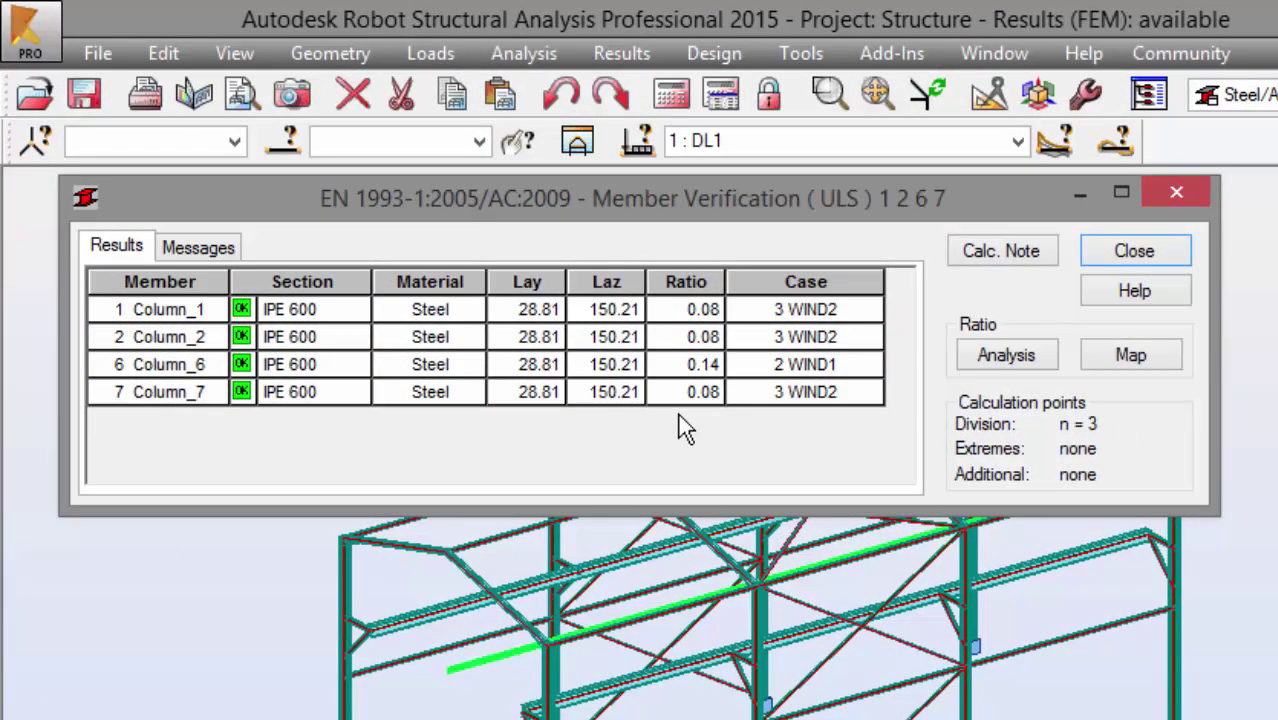
left_click_drag(397, 207, 458, 205)
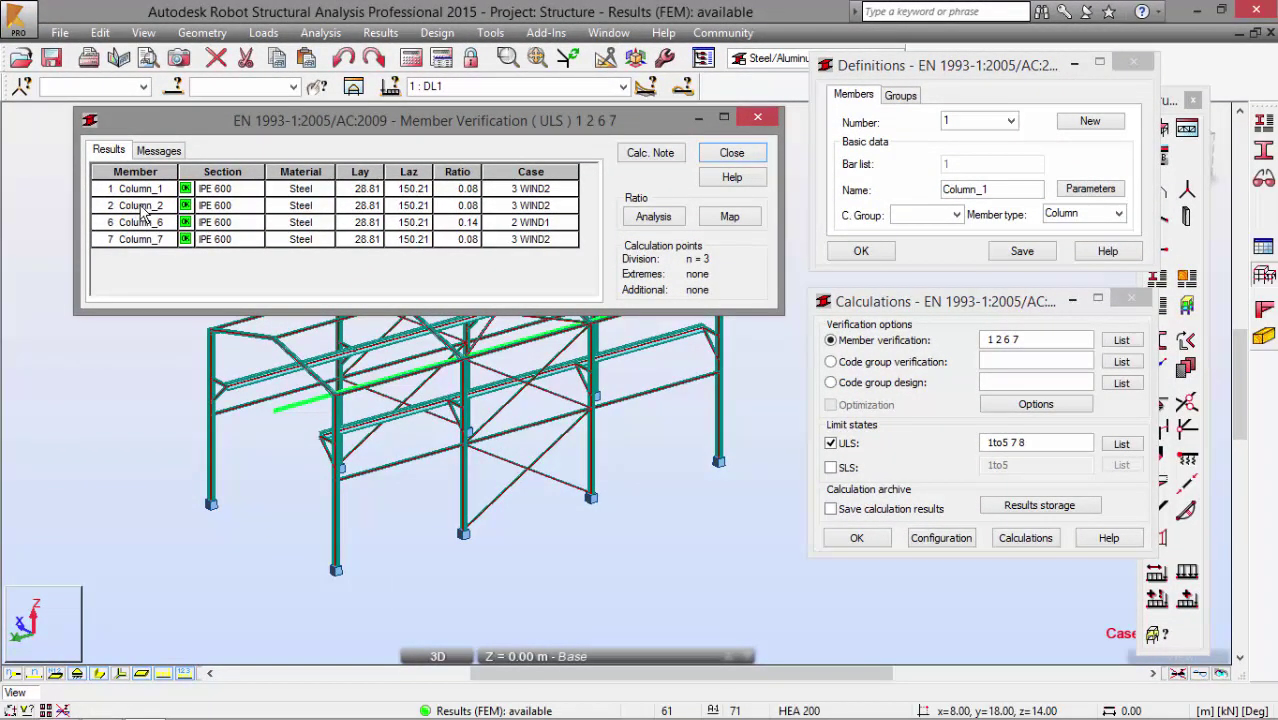
double_click(141, 207)
left_click_drag(600, 322, 589, 66)
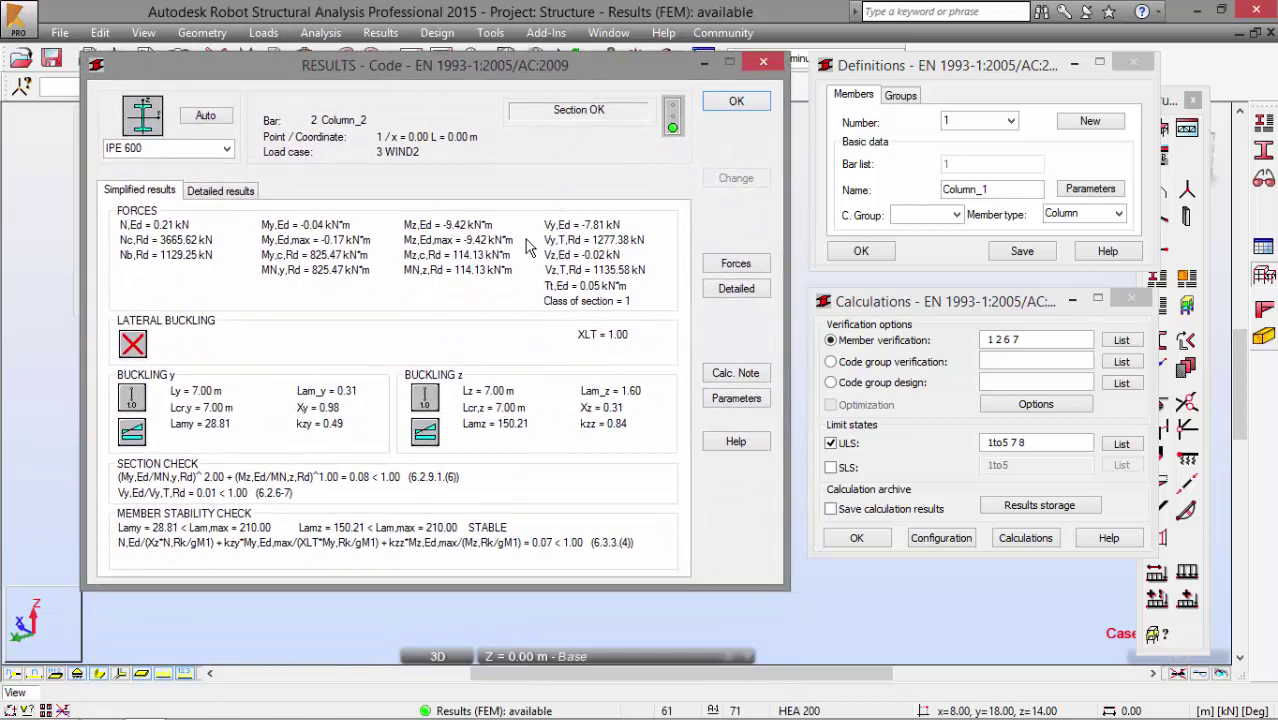
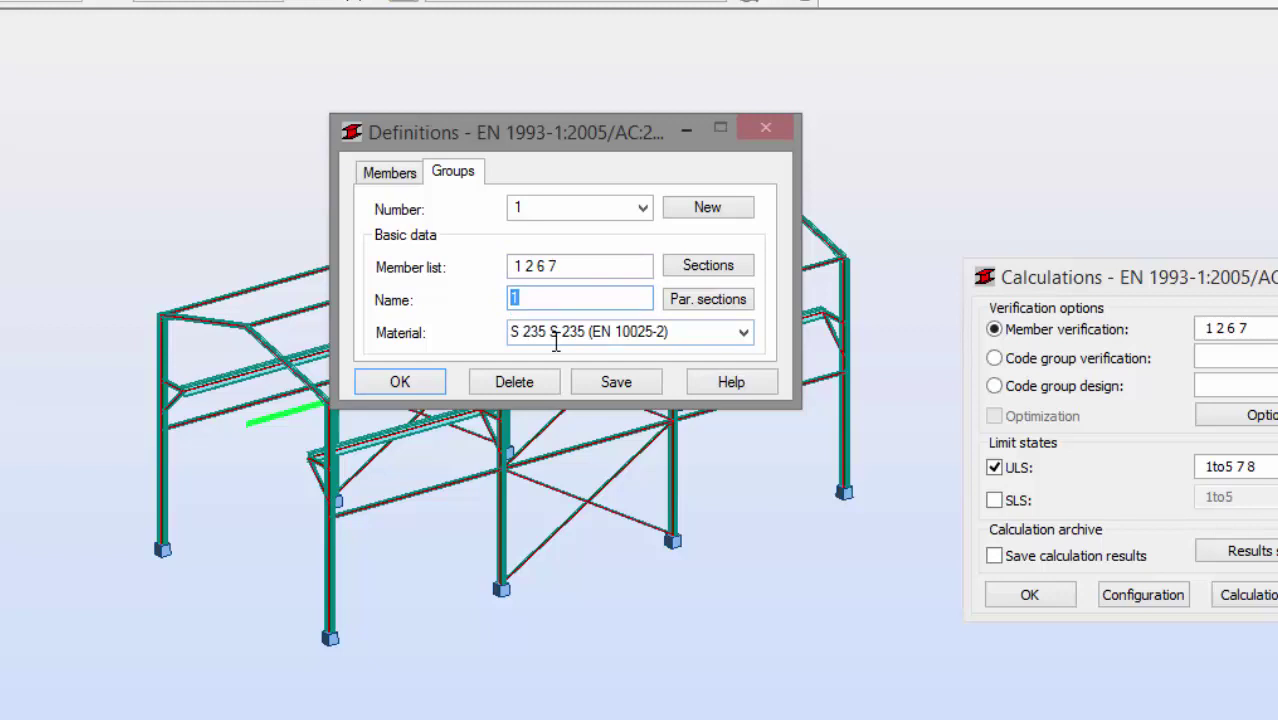
Name code group 1 Columns, assign it the material Steel EC3 Steel S235, and save the group definition
type("Columns")
left_click(744, 340)
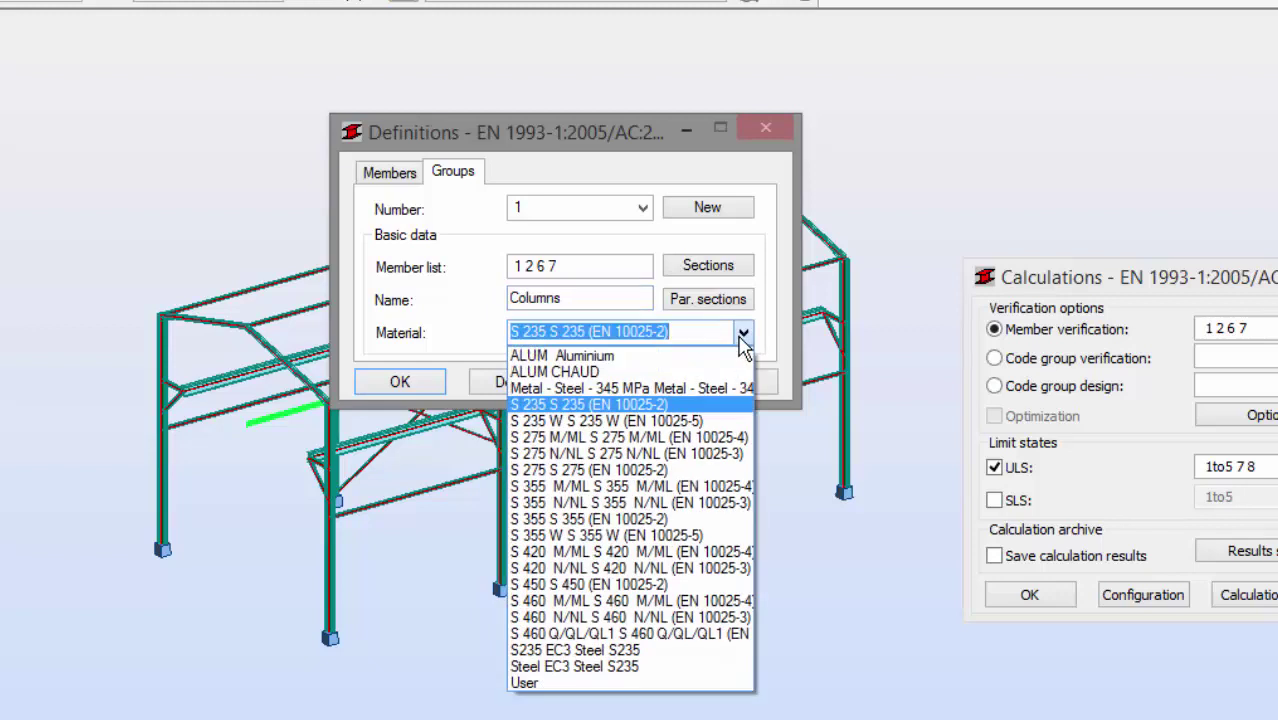
left_click(600, 666)
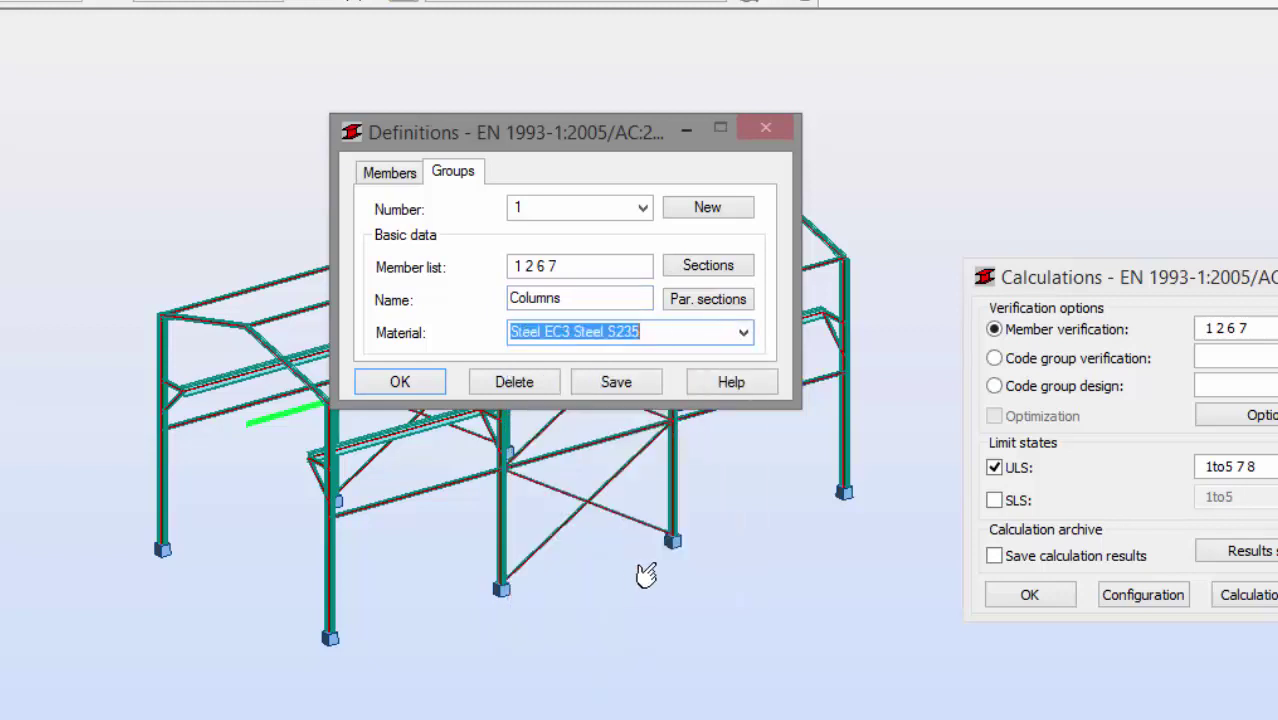
left_click(614, 385)
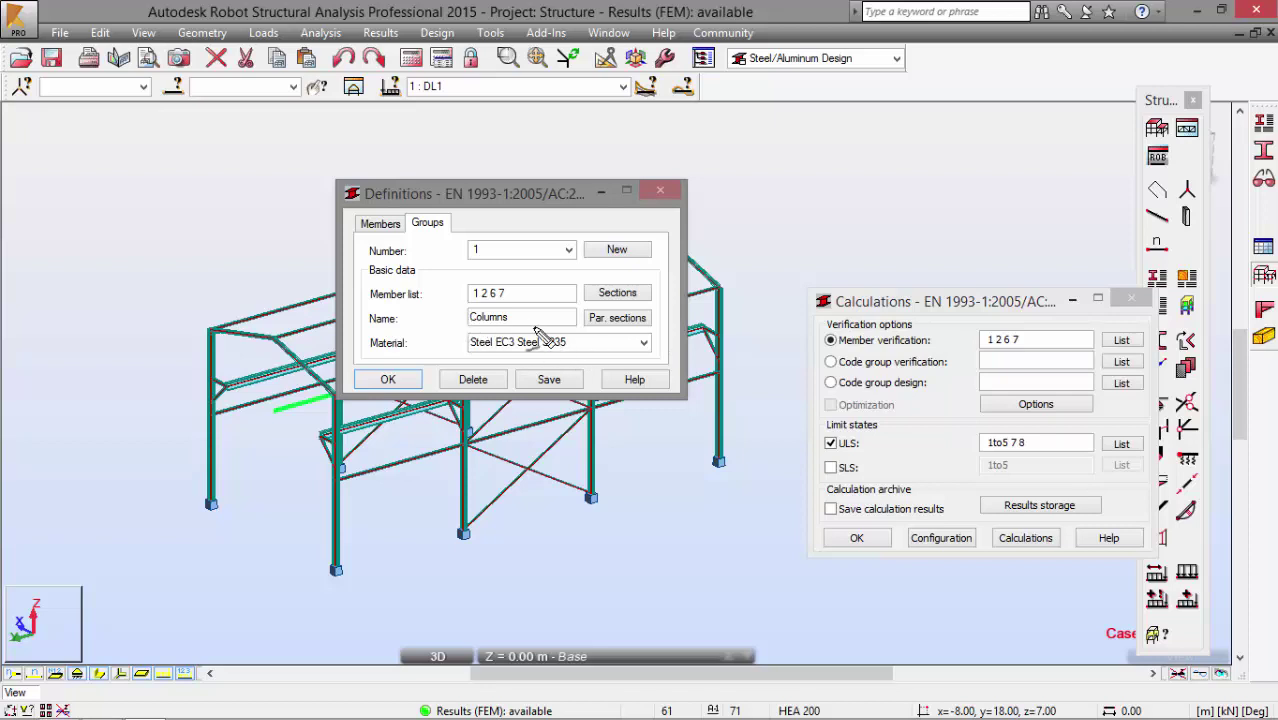
mouse_move(566, 320)
left_mouse_down()
mouse_move(473, 307)
mouse_move(441, 335)
mouse_move(438, 364)
mouse_move(548, 373)
mouse_move(577, 361)
mouse_move(559, 317)
mouse_move(548, 345)
left_mouse_up()
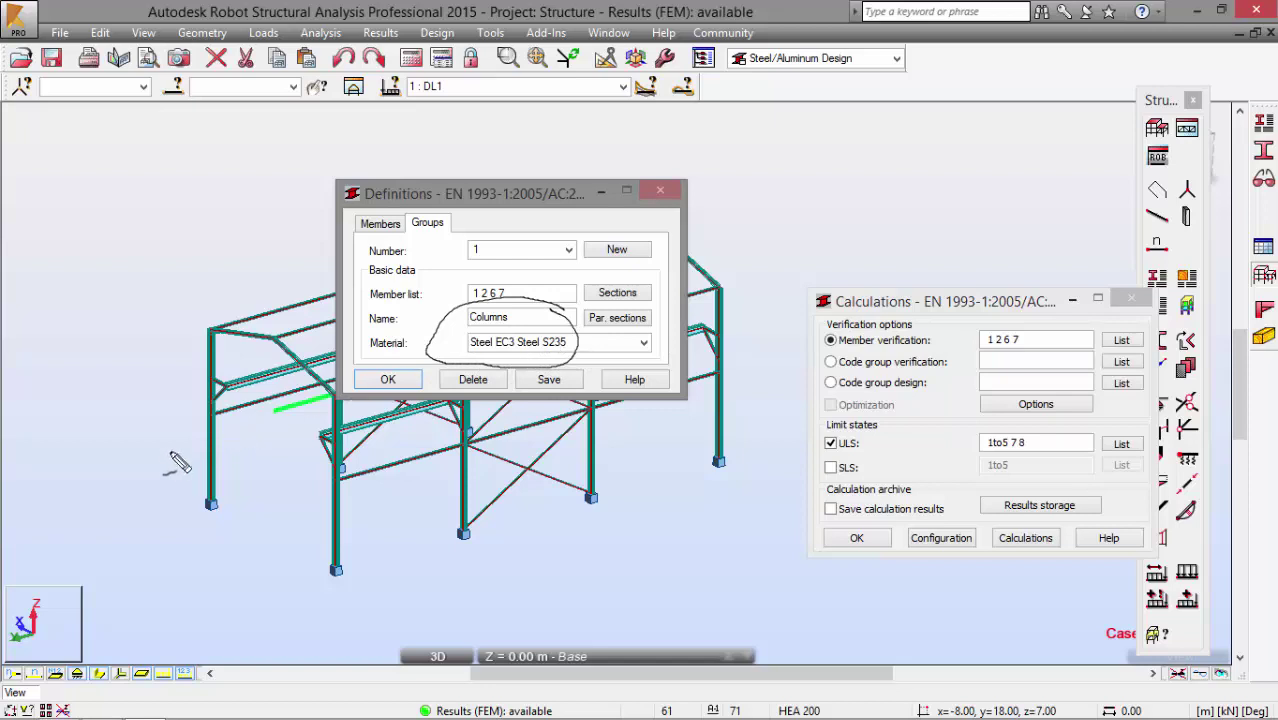
mouse_move(210, 320)
left_mouse_down()
mouse_move(185, 471)
mouse_move(206, 533)
mouse_move(237, 391)
mouse_move(230, 333)
left_mouse_up()
left_click_drag(328, 366, 291, 494)
left_click_drag(292, 550, 382, 362)
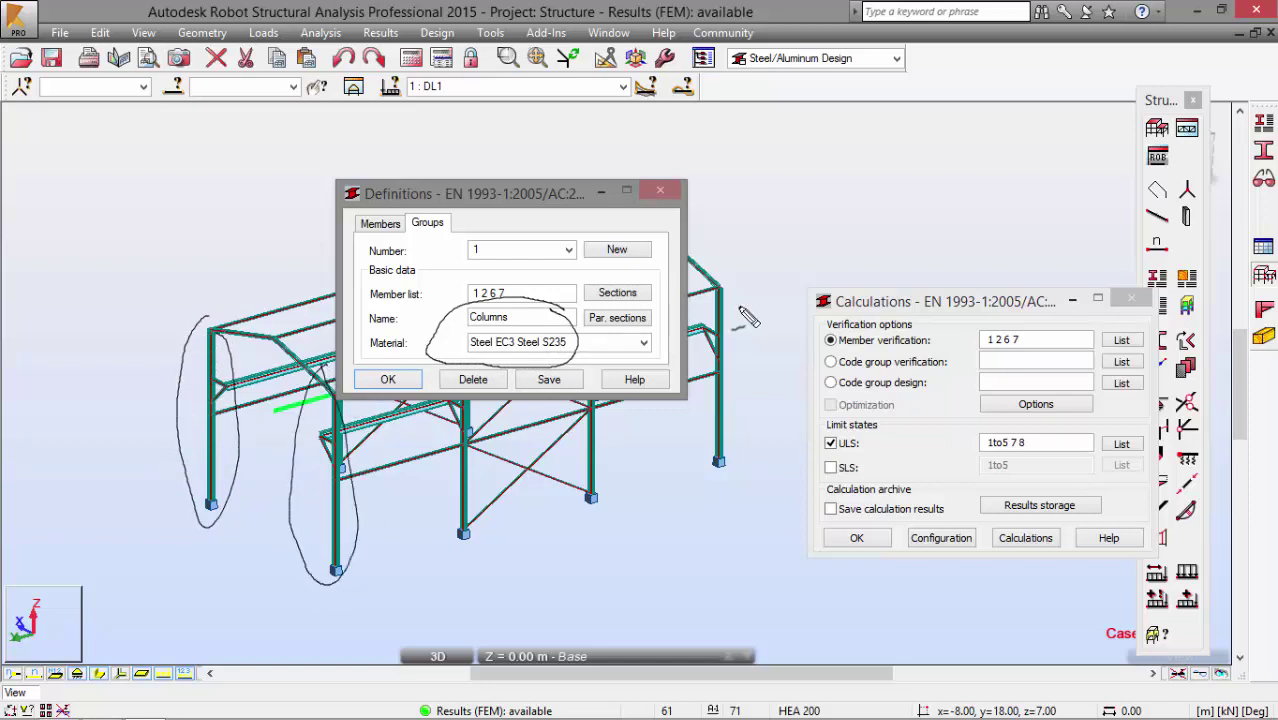
mouse_move(718, 272)
left_mouse_down()
mouse_move(696, 417)
mouse_move(733, 475)
mouse_move(724, 284)
left_mouse_up()
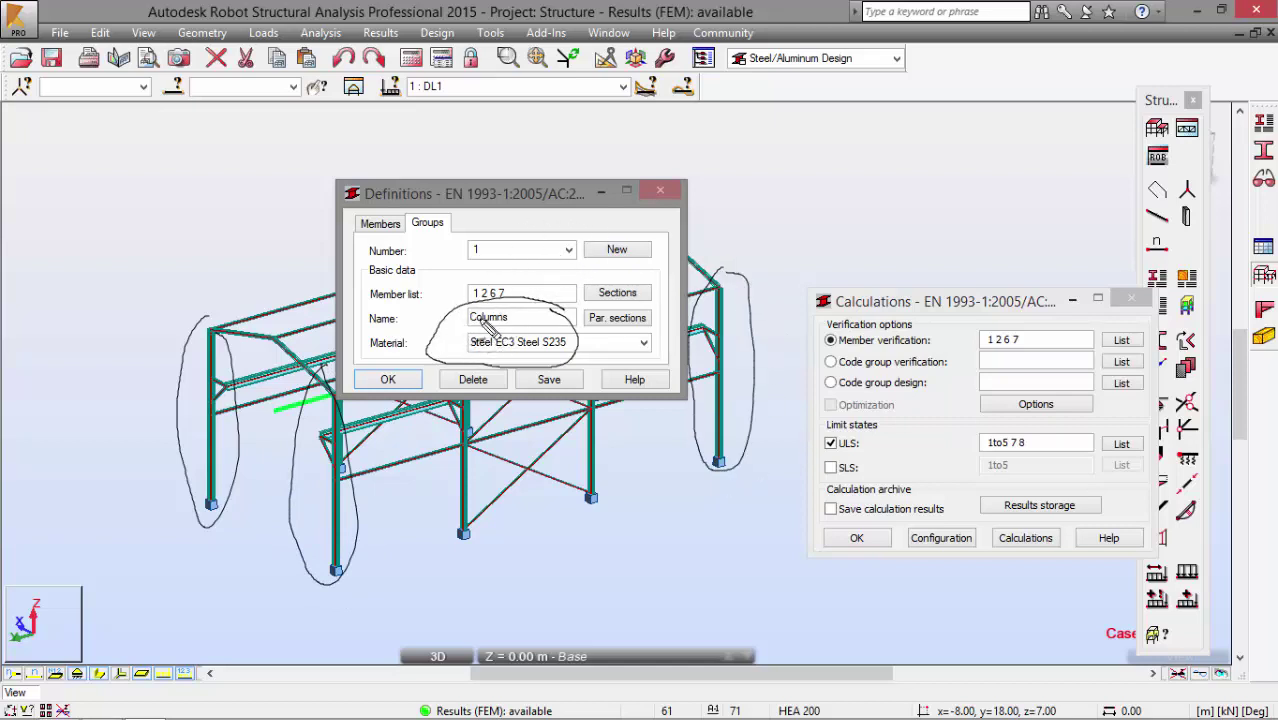
left_click_drag(468, 352, 544, 357)
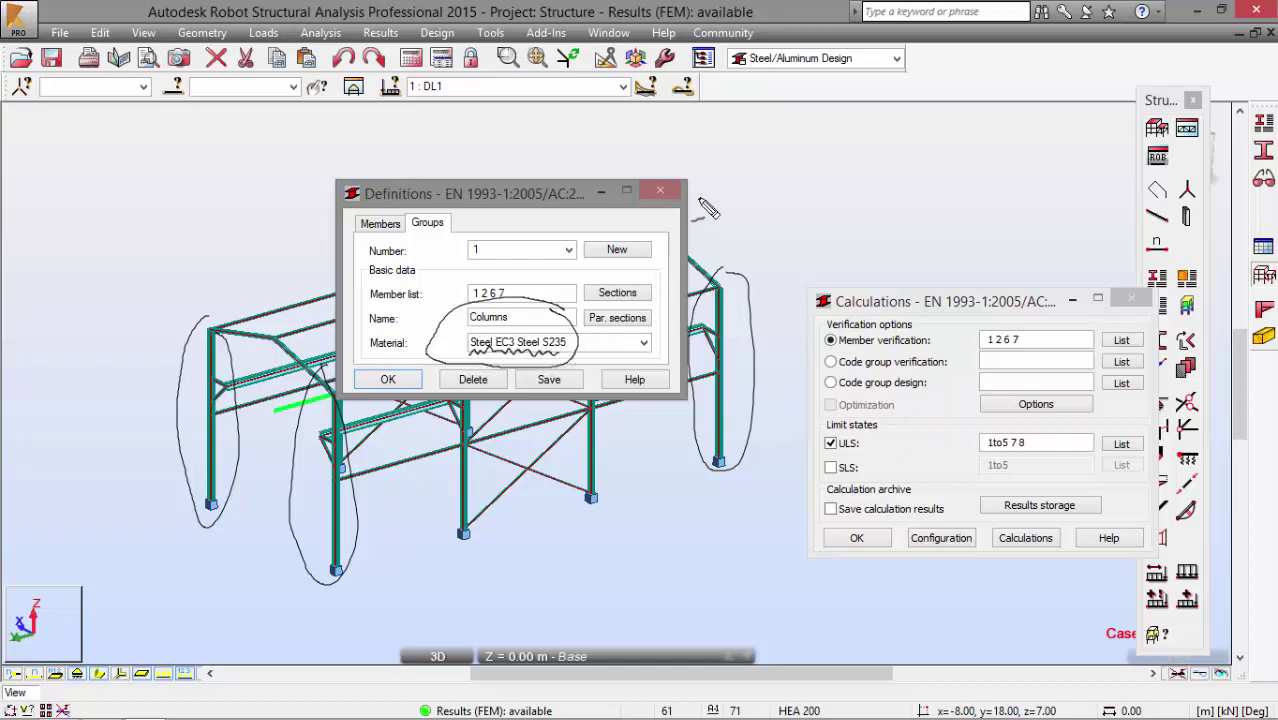
mouse_move(697, 152)
left_mouse_down()
mouse_move(440, 138)
mouse_move(443, 425)
left_mouse_up()
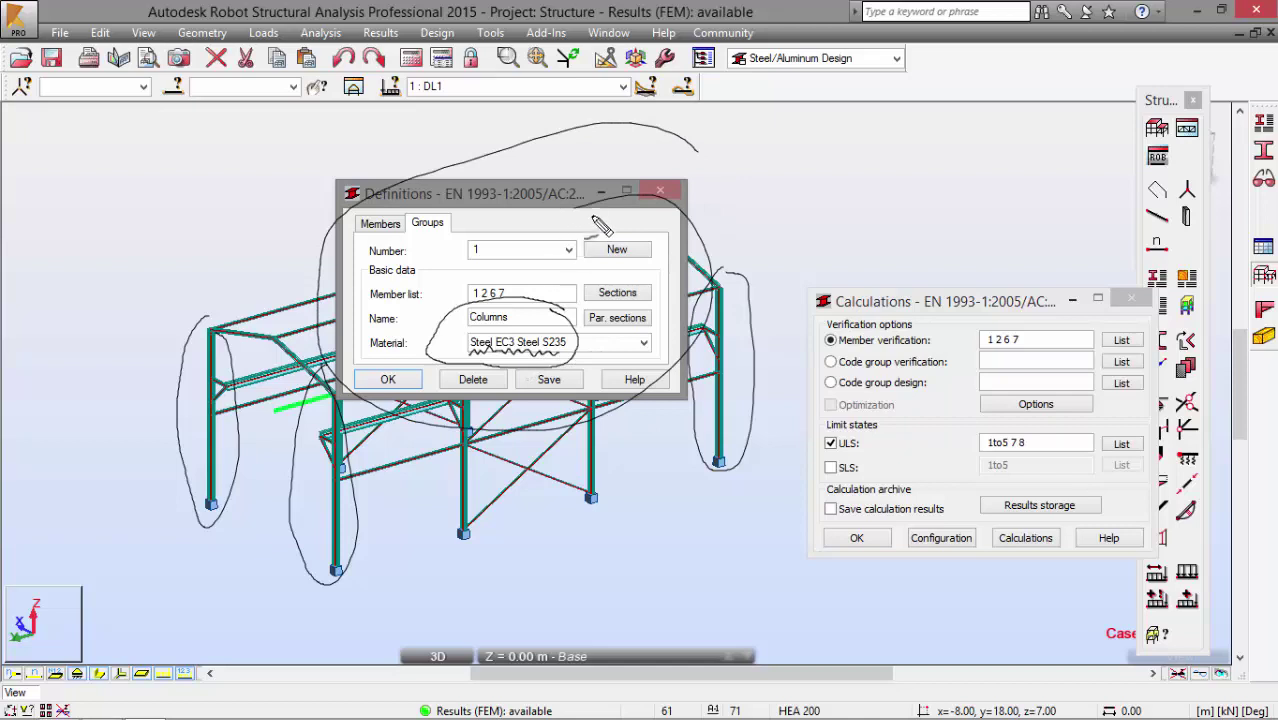
key("Escape")
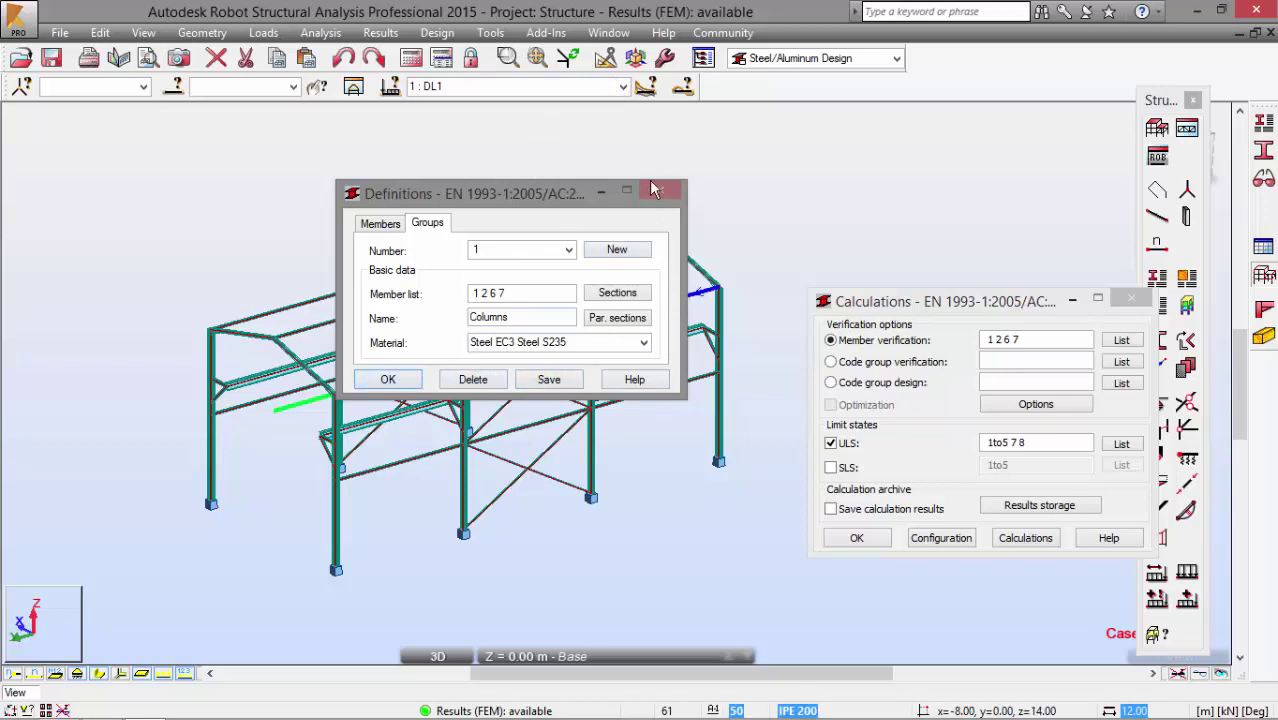
Switch the calculation to code group design and choose the Columns group for it
left_click_drag(512, 194, 964, 67)
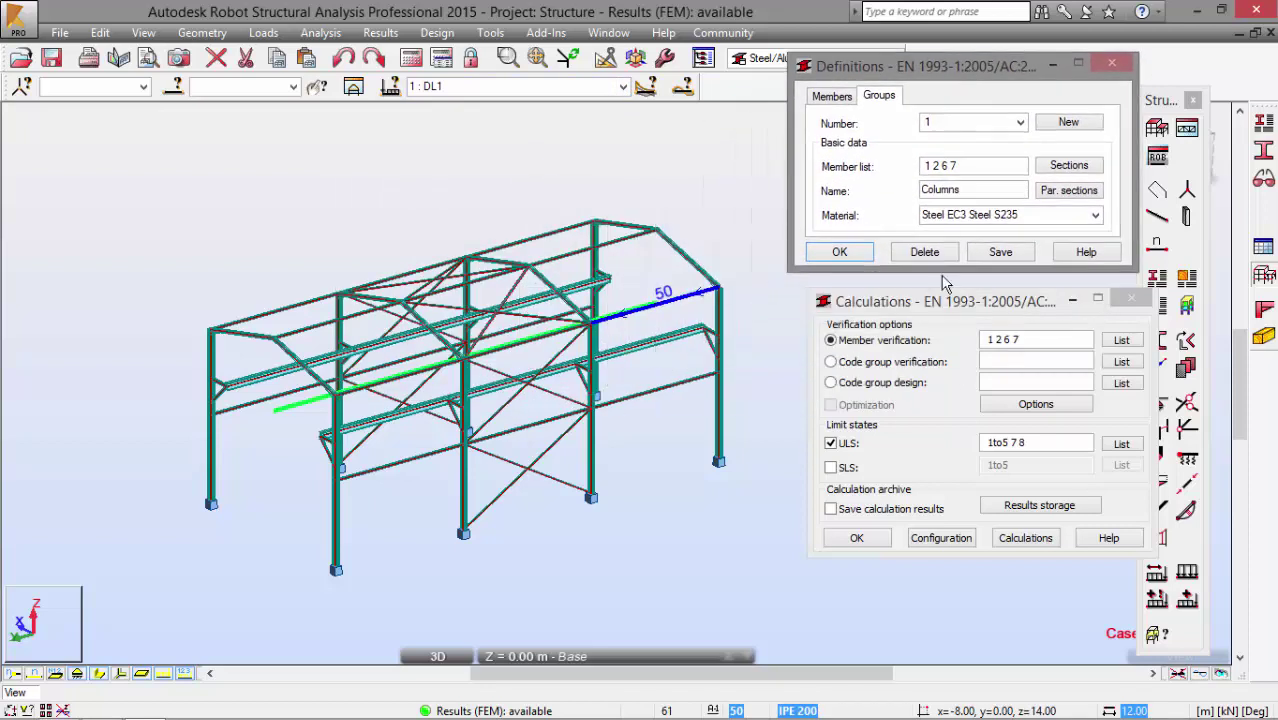
left_click(928, 388)
left_click(1121, 383)
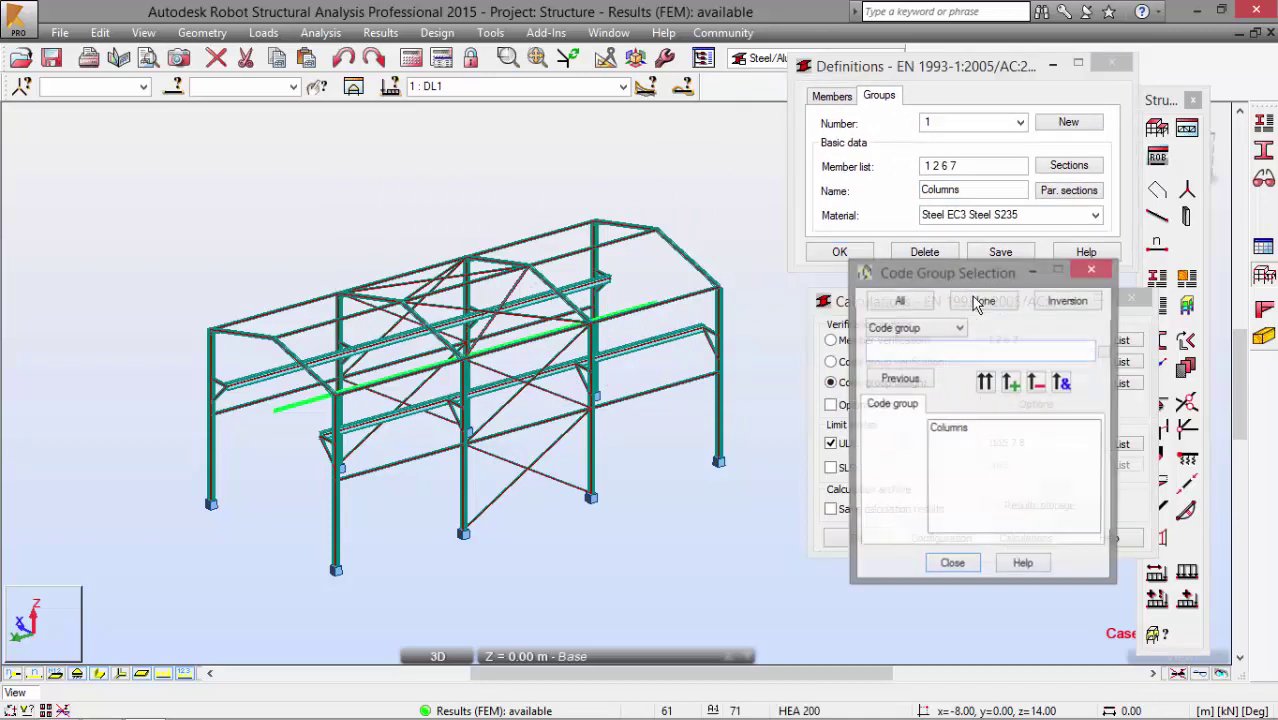
left_click(940, 428)
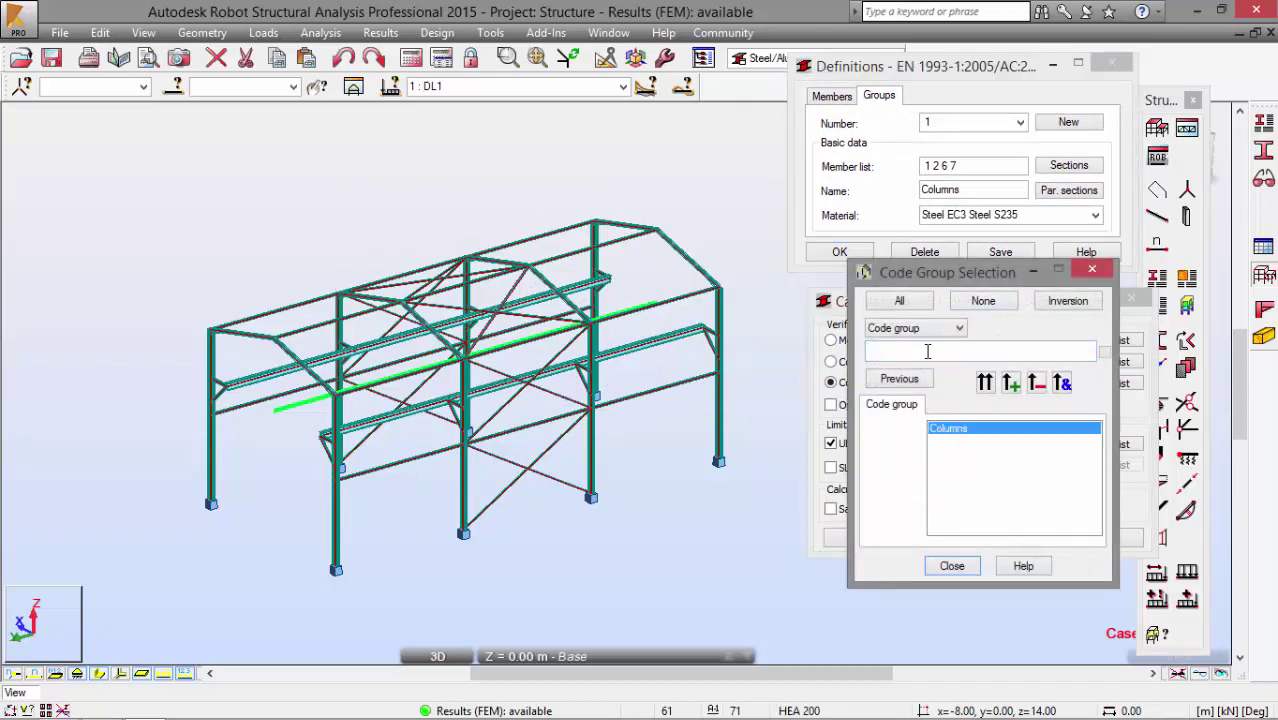
left_click(985, 383)
left_click(952, 566)
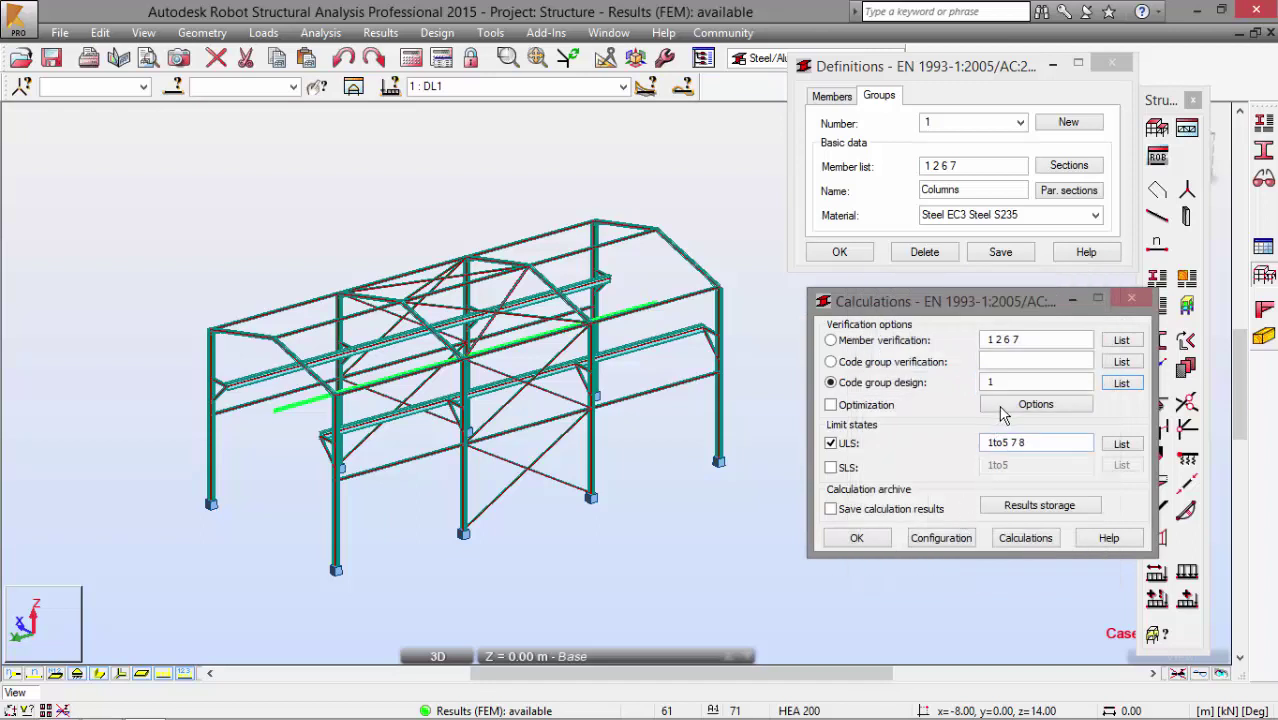
Enable optimization for the code group design with Weight as the optimization option
left_click(856, 406)
left_click(1017, 405)
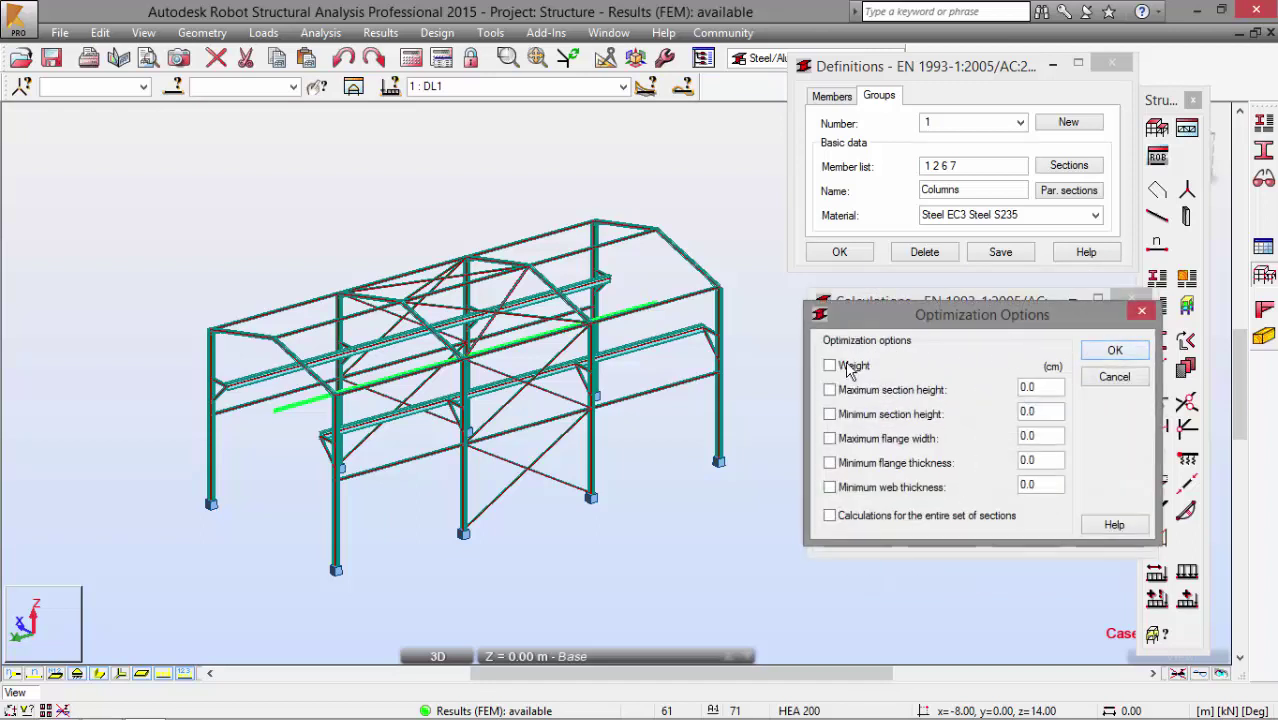
left_click(850, 365)
left_click(1113, 352)
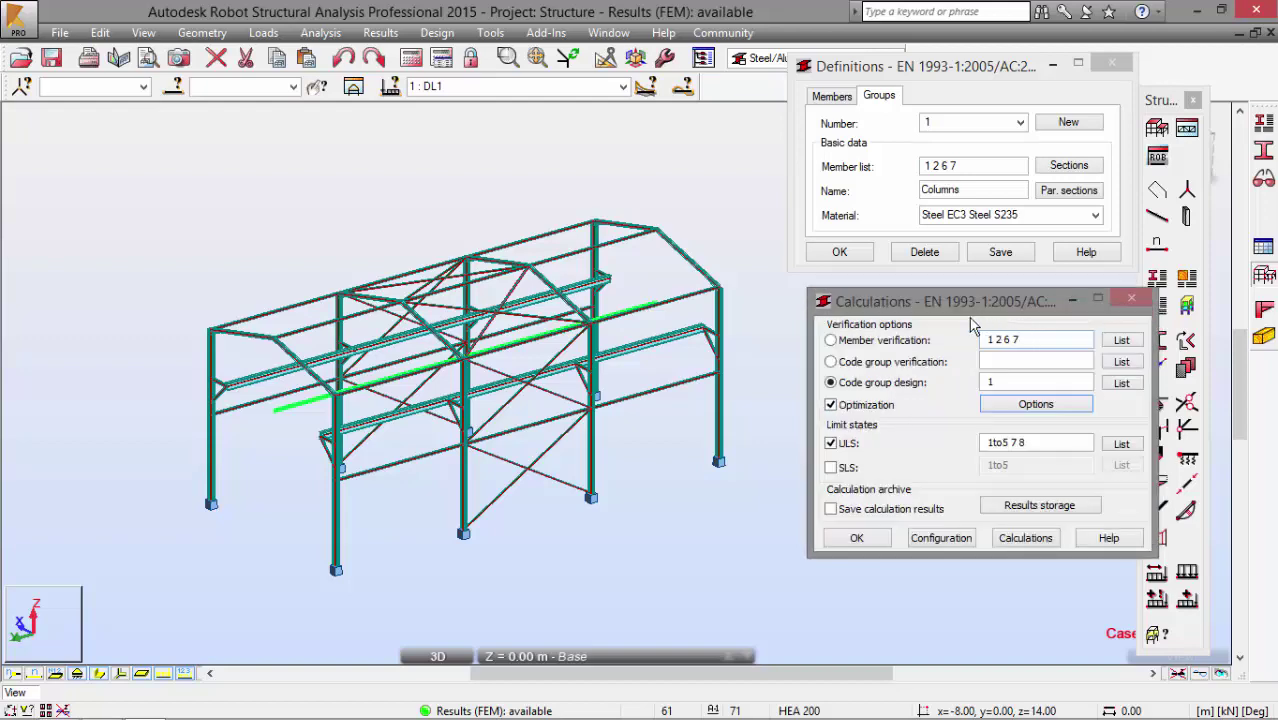
Switch to OneNote and consult the description of the Weight optimization option on the Exercise 5 - Part 06 page
key("alt+Tab")
key("alt+Tab")
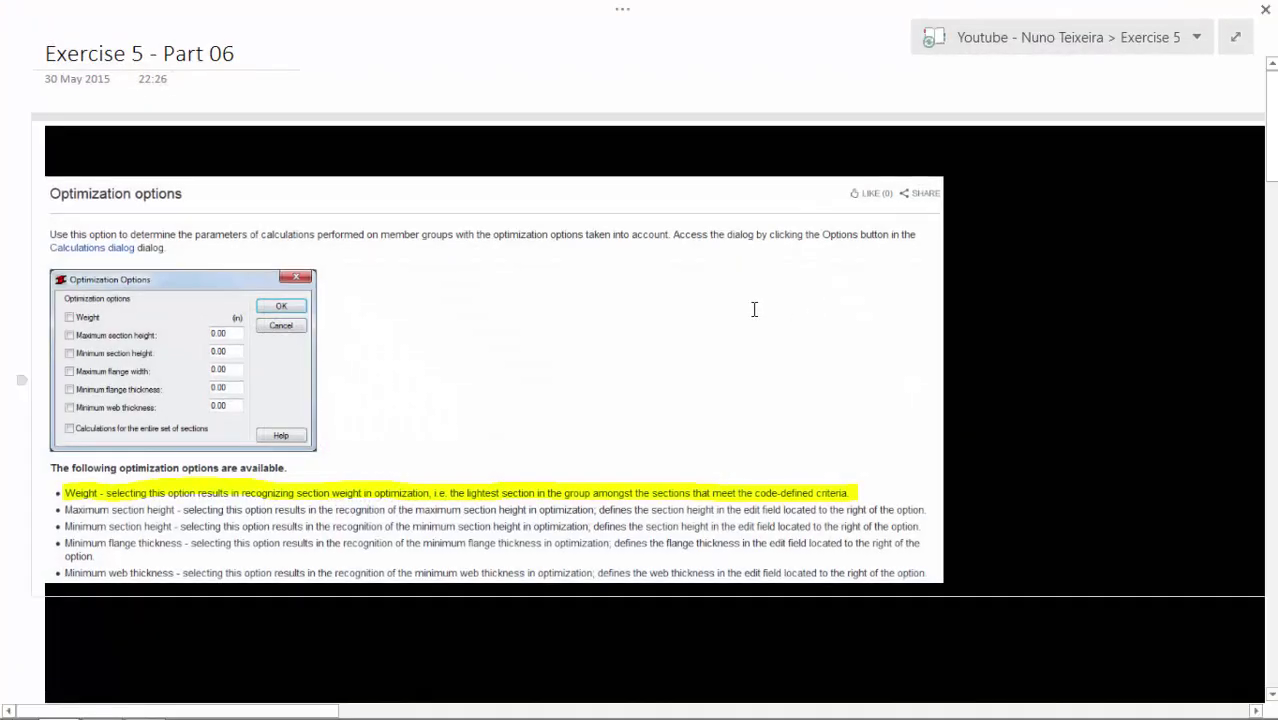
left_click(583, 13)
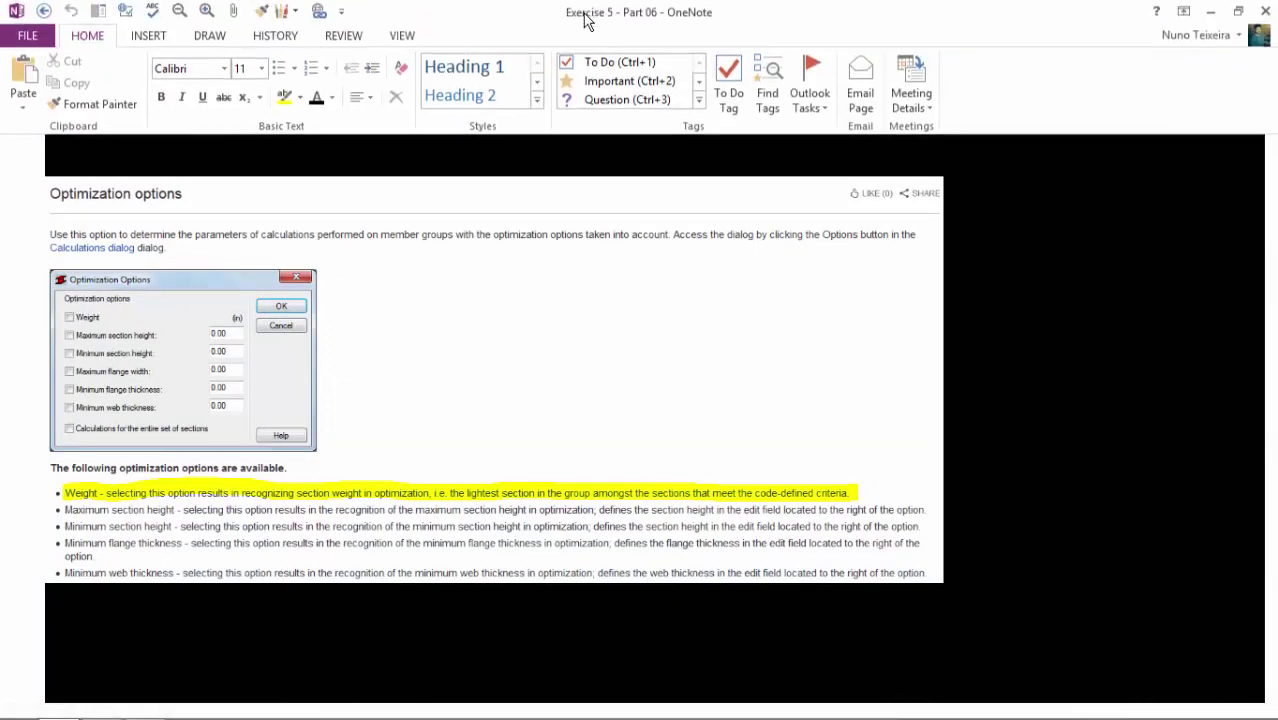
Circle the word Weight in the list of optimization options with a black pen on the OneNote page
left_click(719, 183)
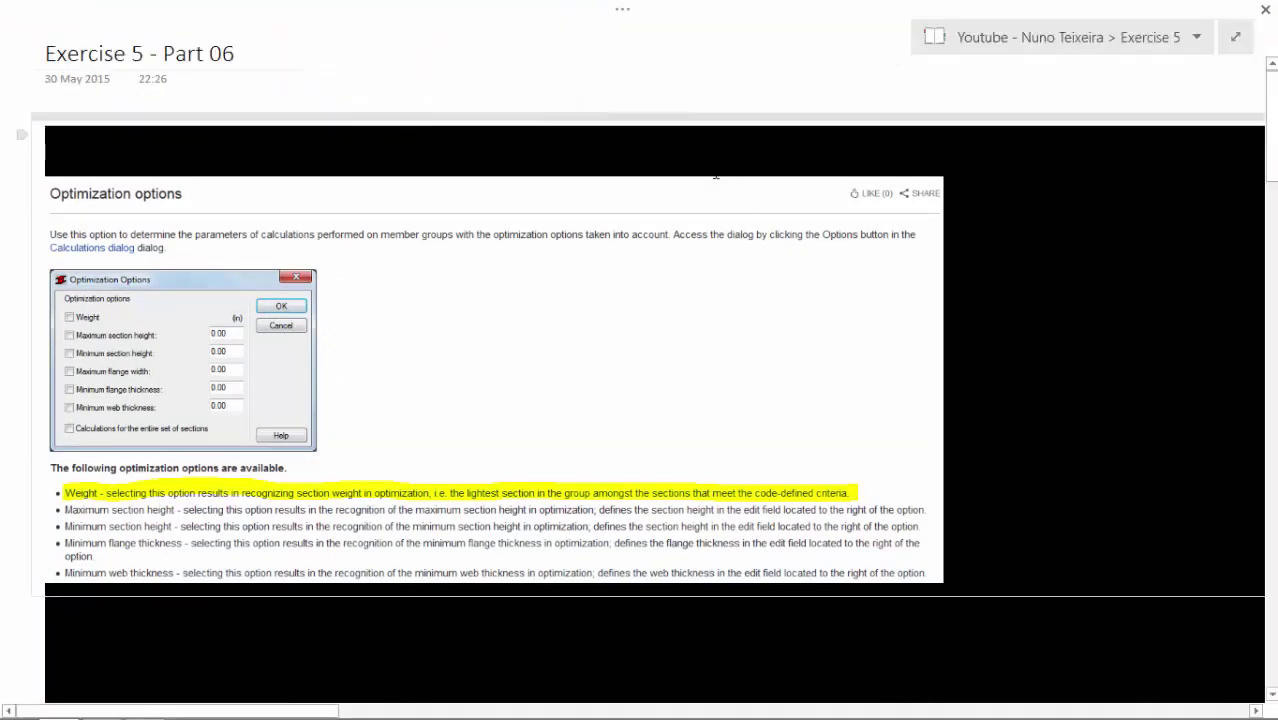
left_click(624, 13)
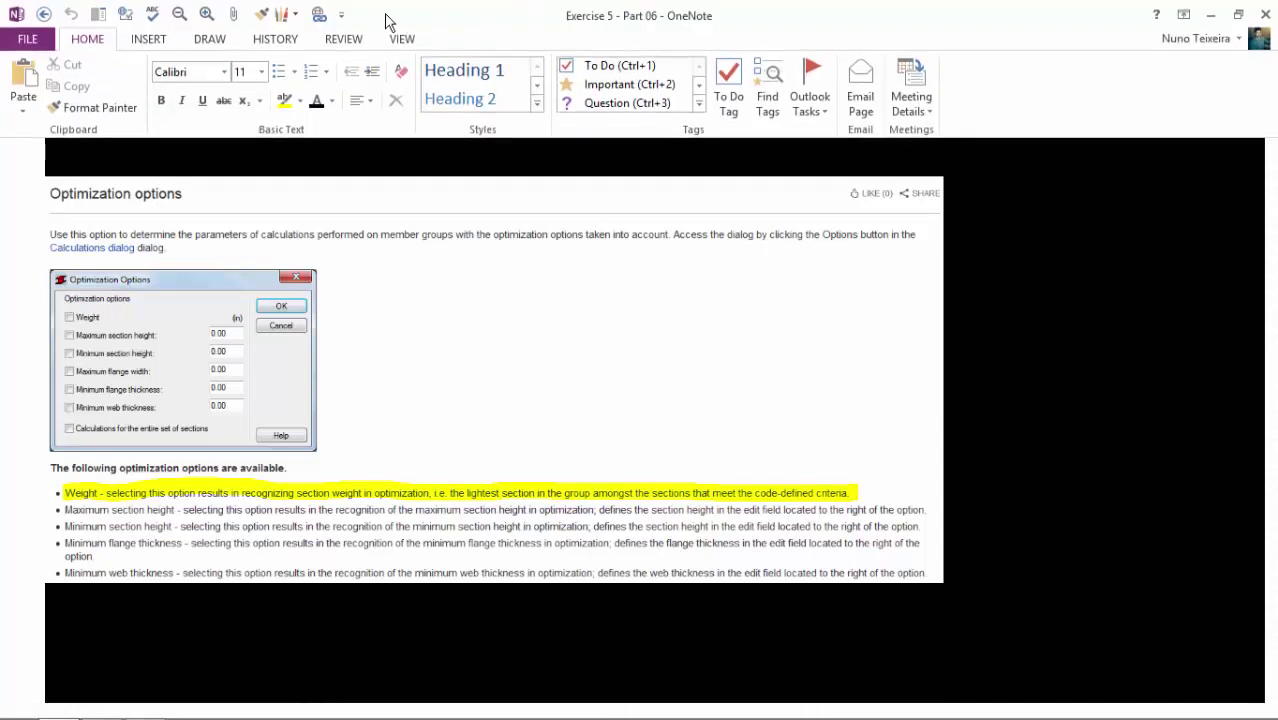
left_click(291, 17)
left_click(300, 56)
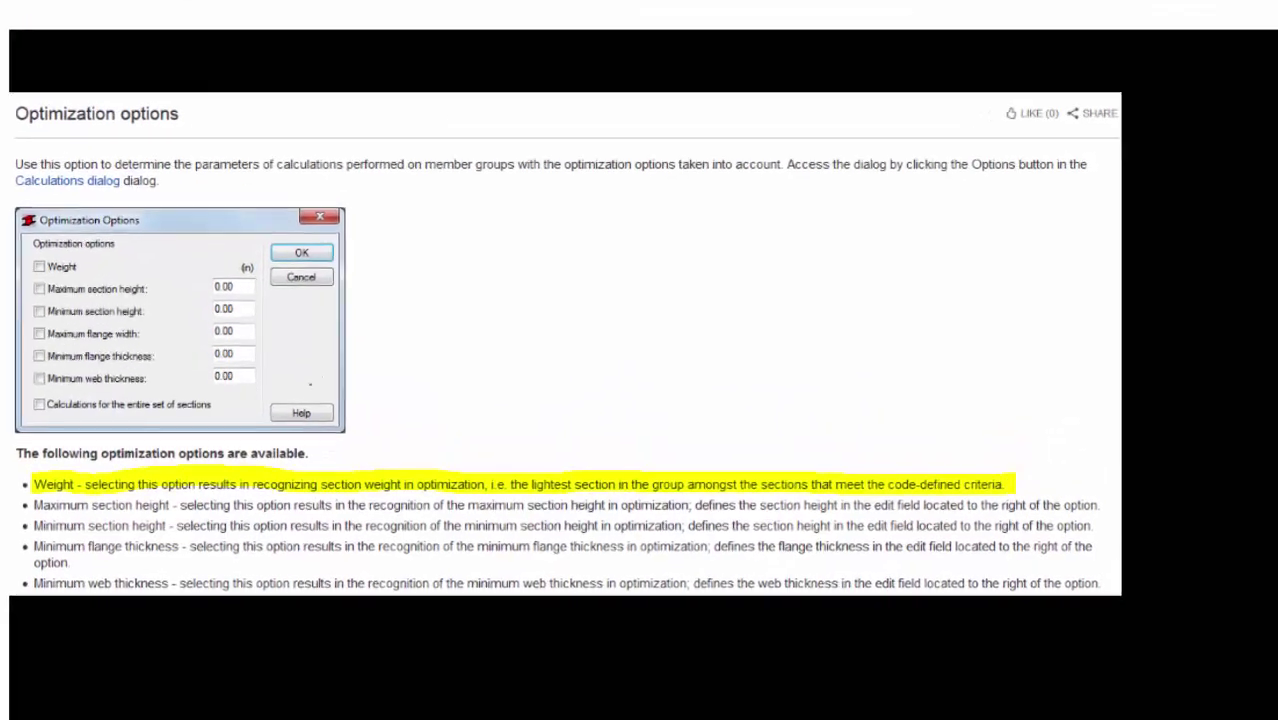
mouse_move(62, 453)
left_mouse_down()
mouse_move(8, 484)
mouse_move(22, 508)
mouse_move(50, 500)
mouse_move(65, 473)
mouse_move(32, 447)
left_mouse_up()
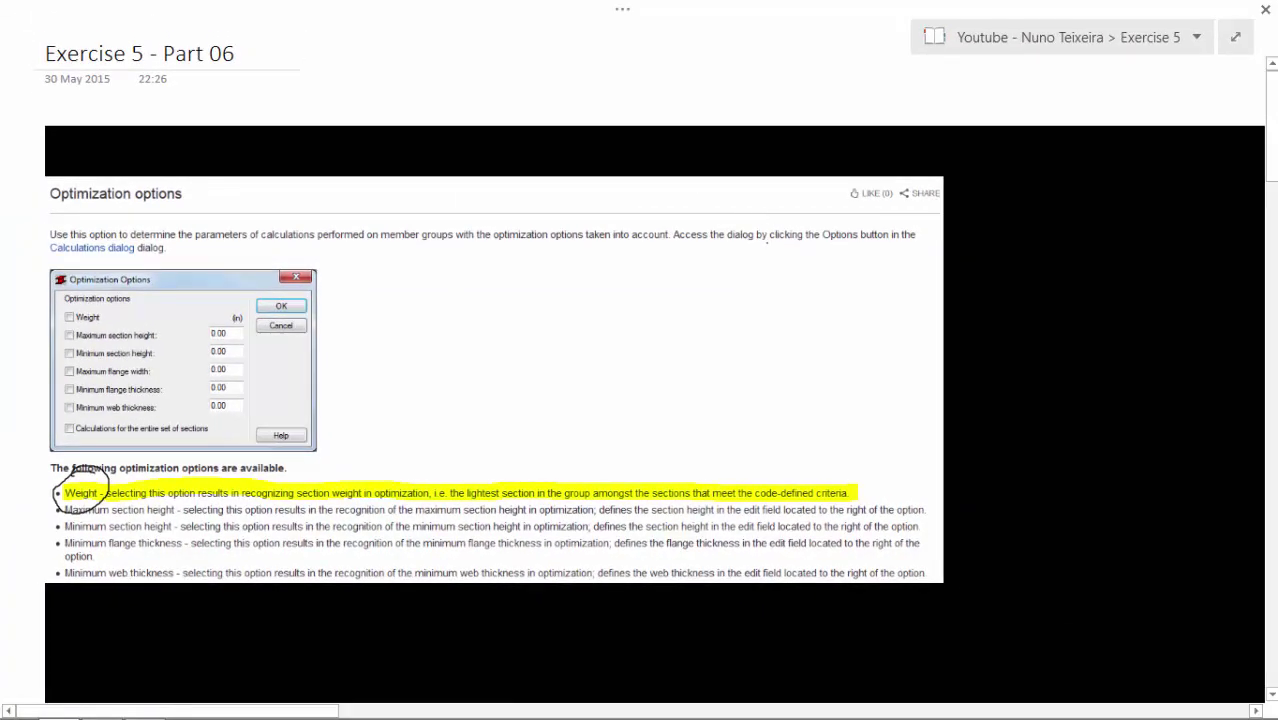
Handwrite IPE500 and IPE400 in white beside the optimization options, circle IPE400 and draw an arrow from it up to IPE500
left_click(622, 9)
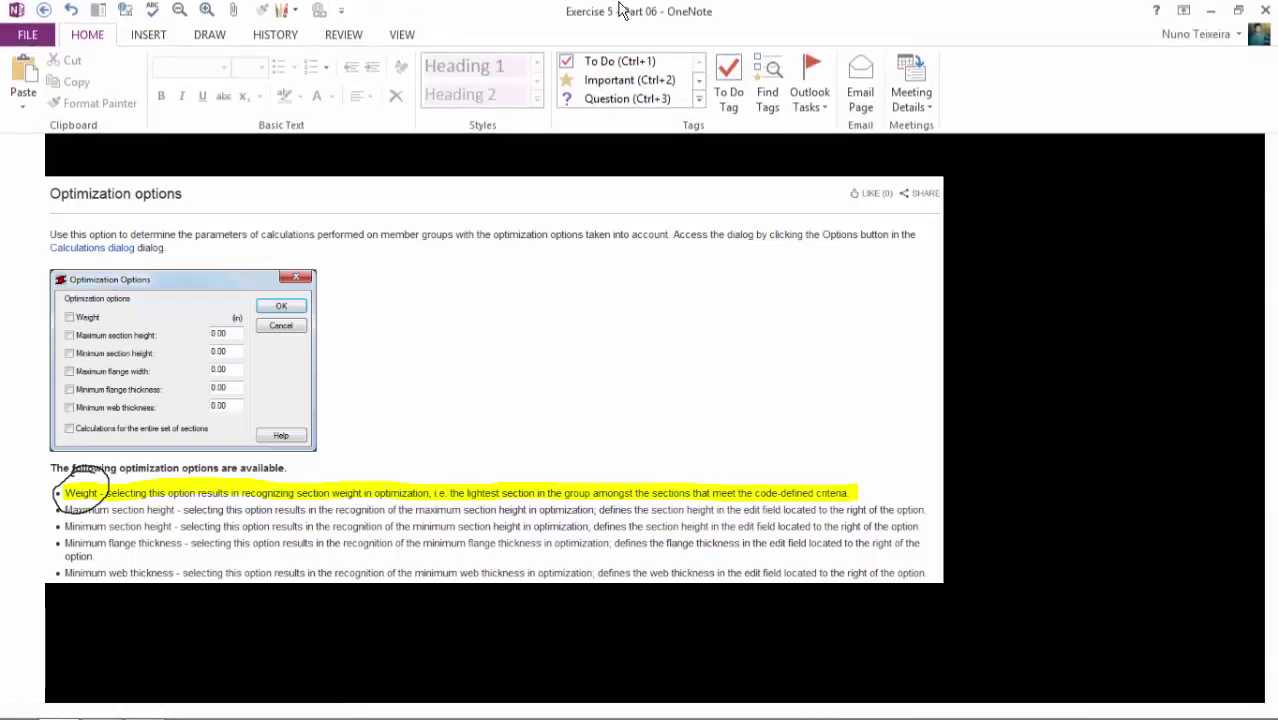
left_click(285, 12)
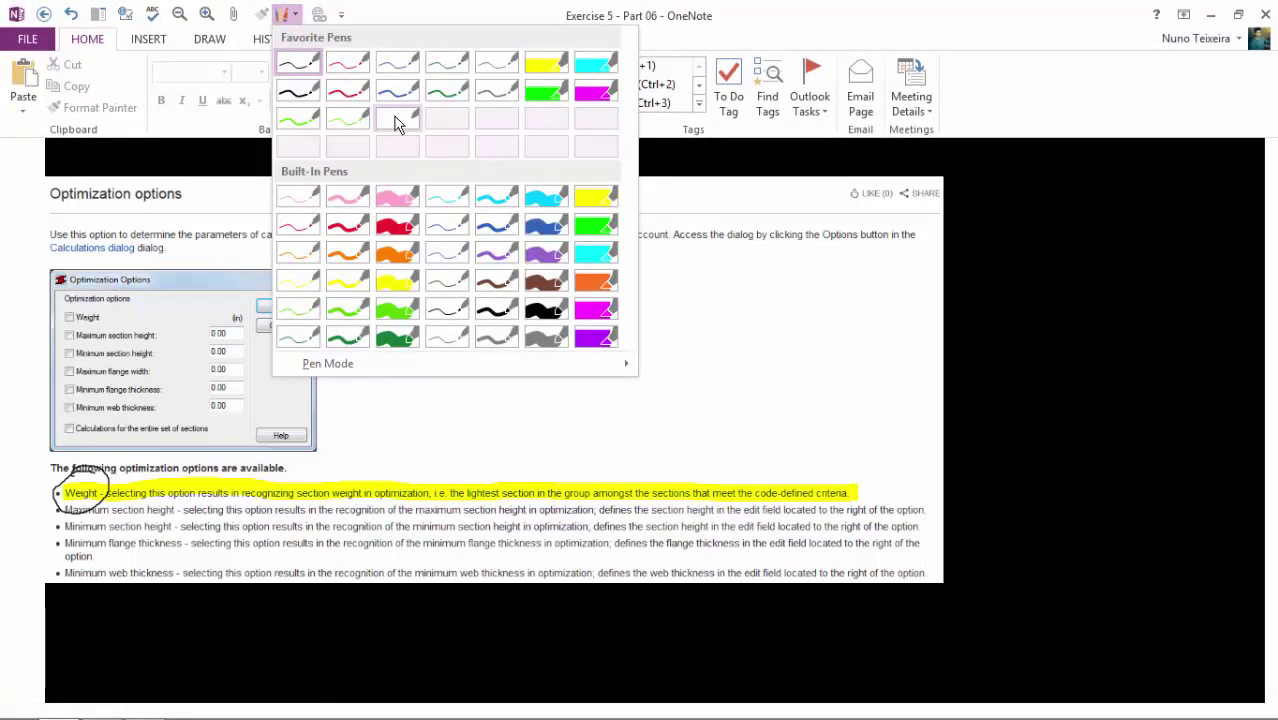
left_click(396, 122)
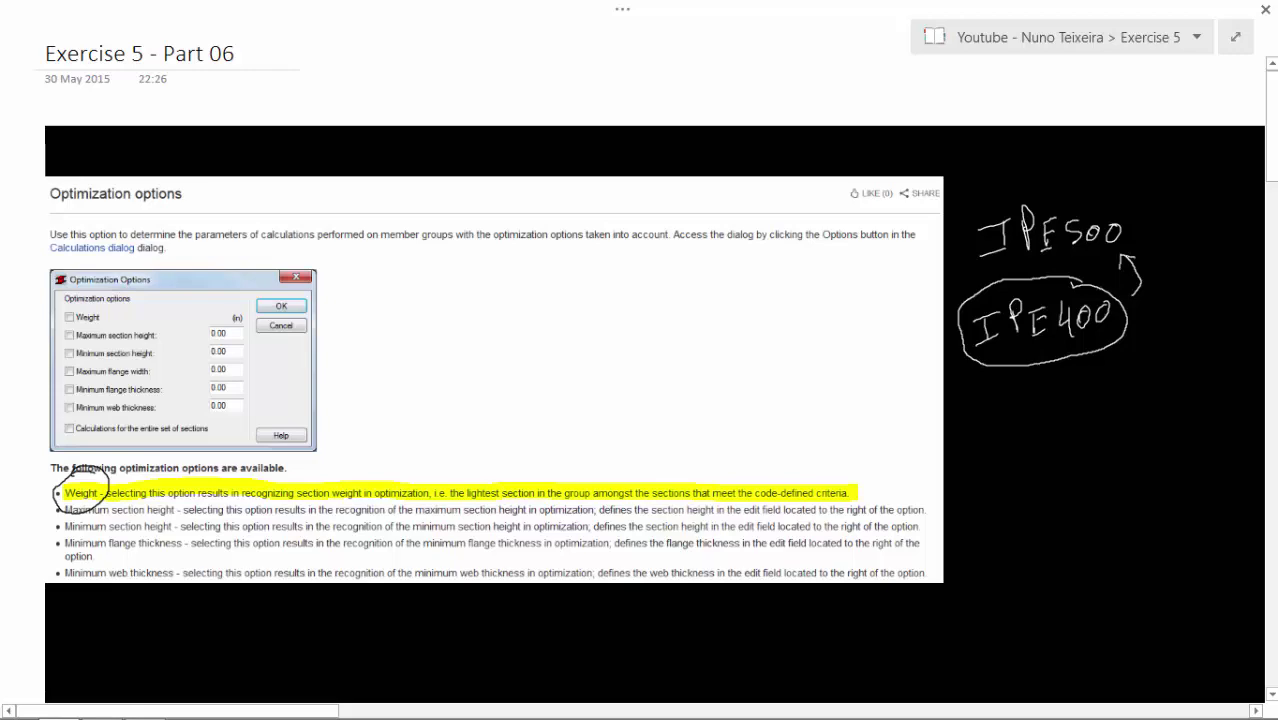
Switch back to Robot Structural Analysis and run the ULS code group design calculation for the Columns group
key("alt+Tab")
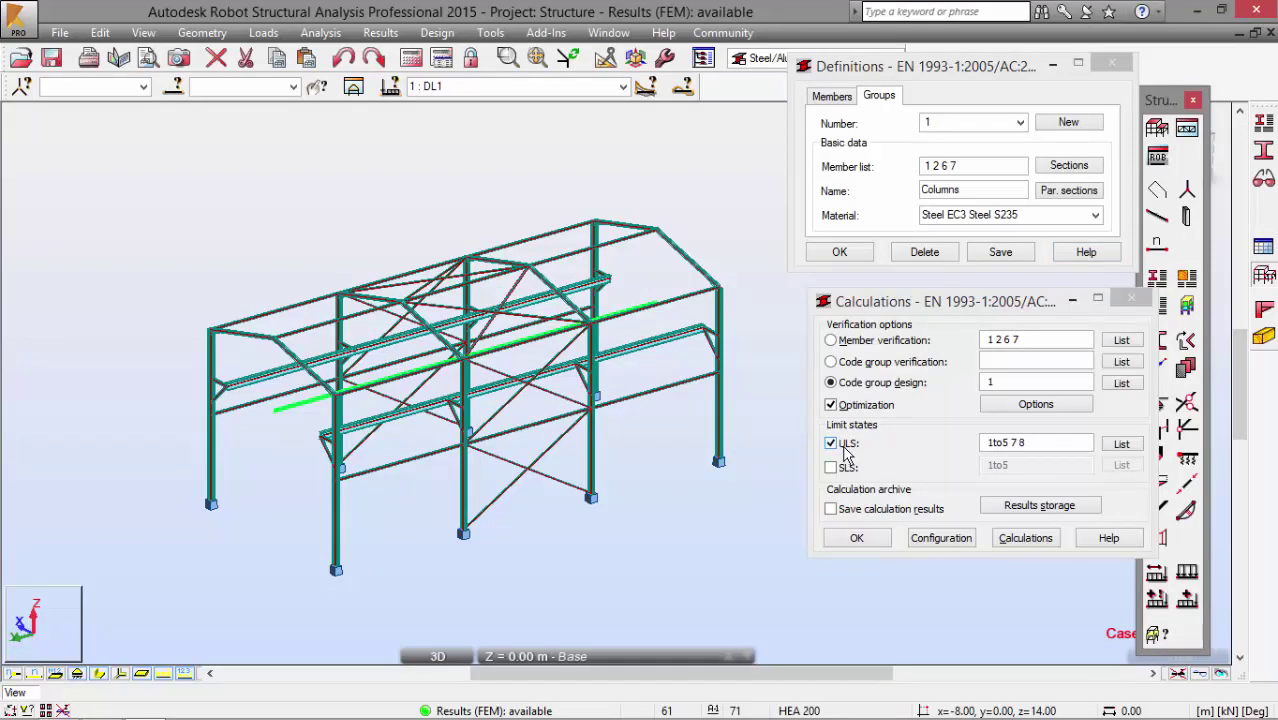
left_click(1027, 538)
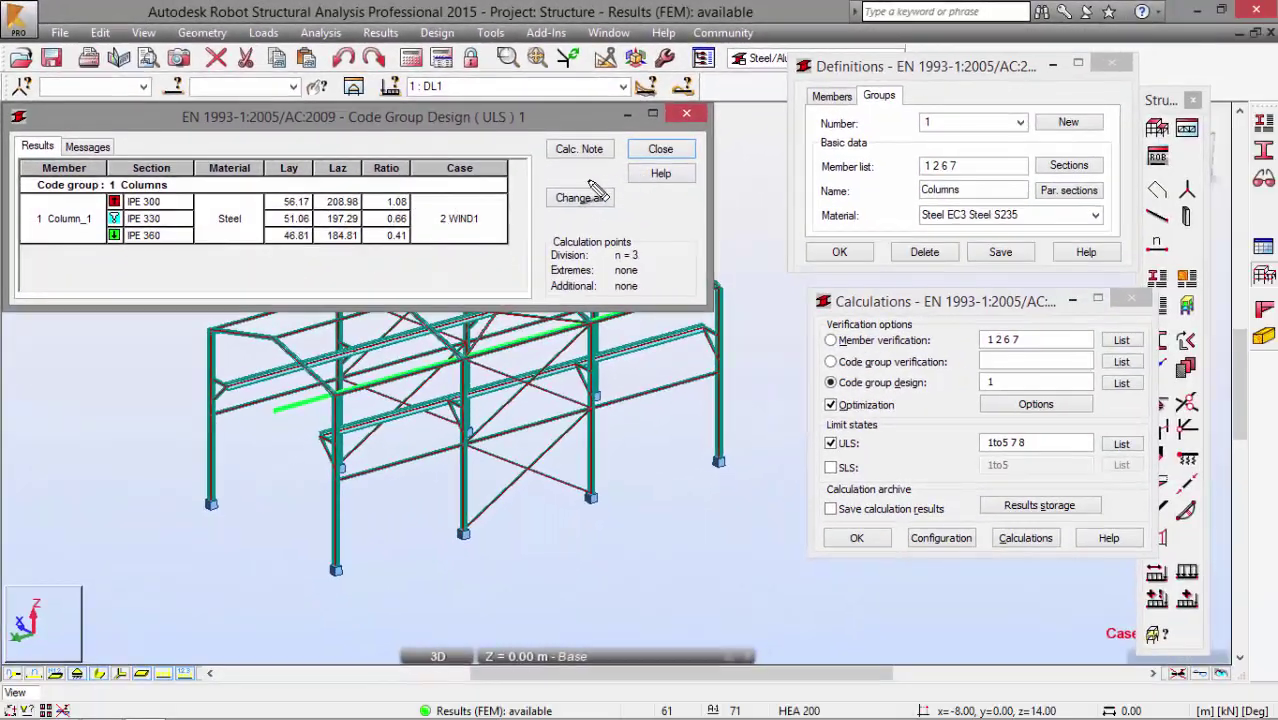
mouse_move(673, 194)
left_mouse_down()
mouse_move(632, 191)
mouse_move(615, 254)
left_mouse_up()
mouse_move(545, 229)
left_mouse_down()
mouse_move(619, 225)
mouse_move(625, 197)
mouse_move(590, 170)
left_mouse_up()
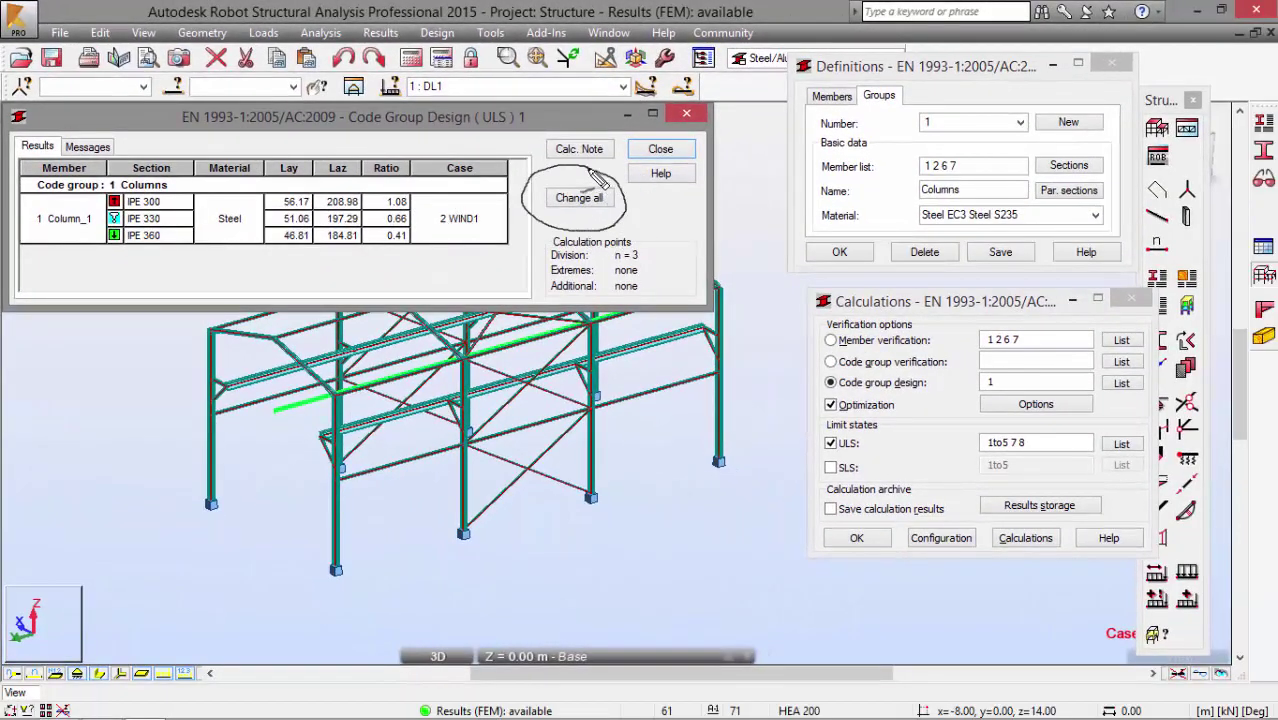
key("Escape")
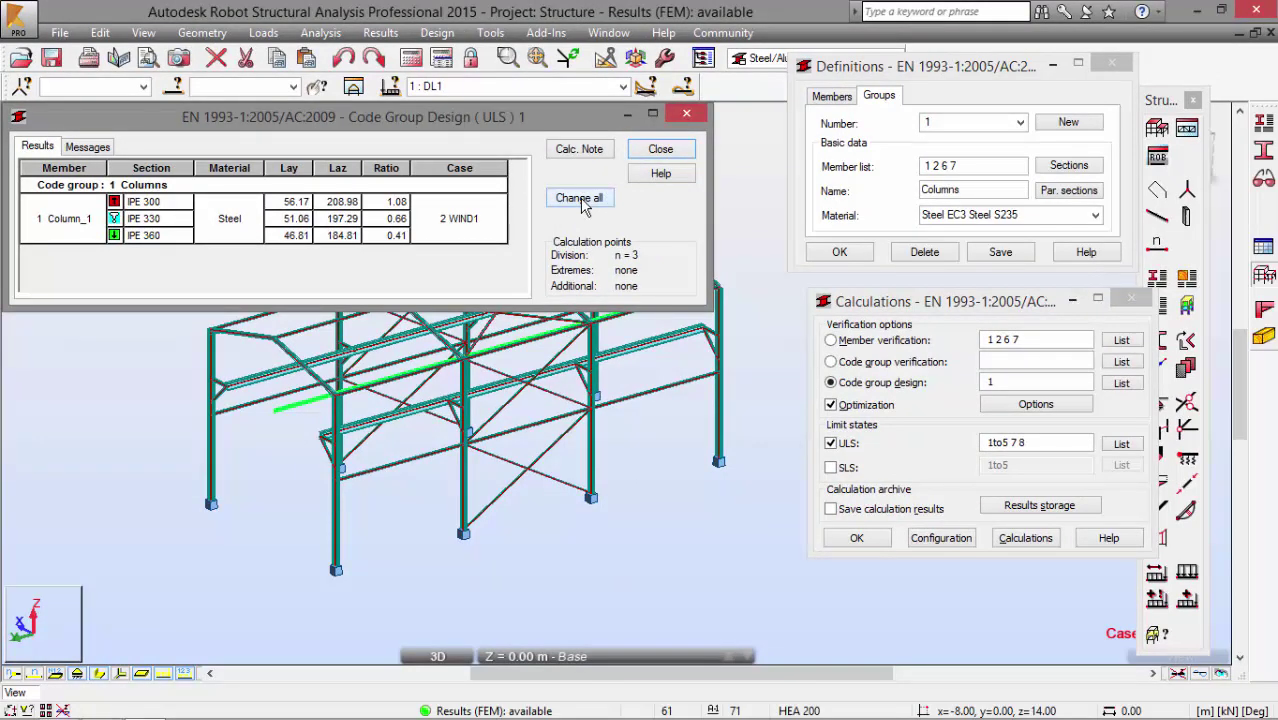
Turn on the section legend by colors for bars in the model view's display settings
left_click(742, 184)
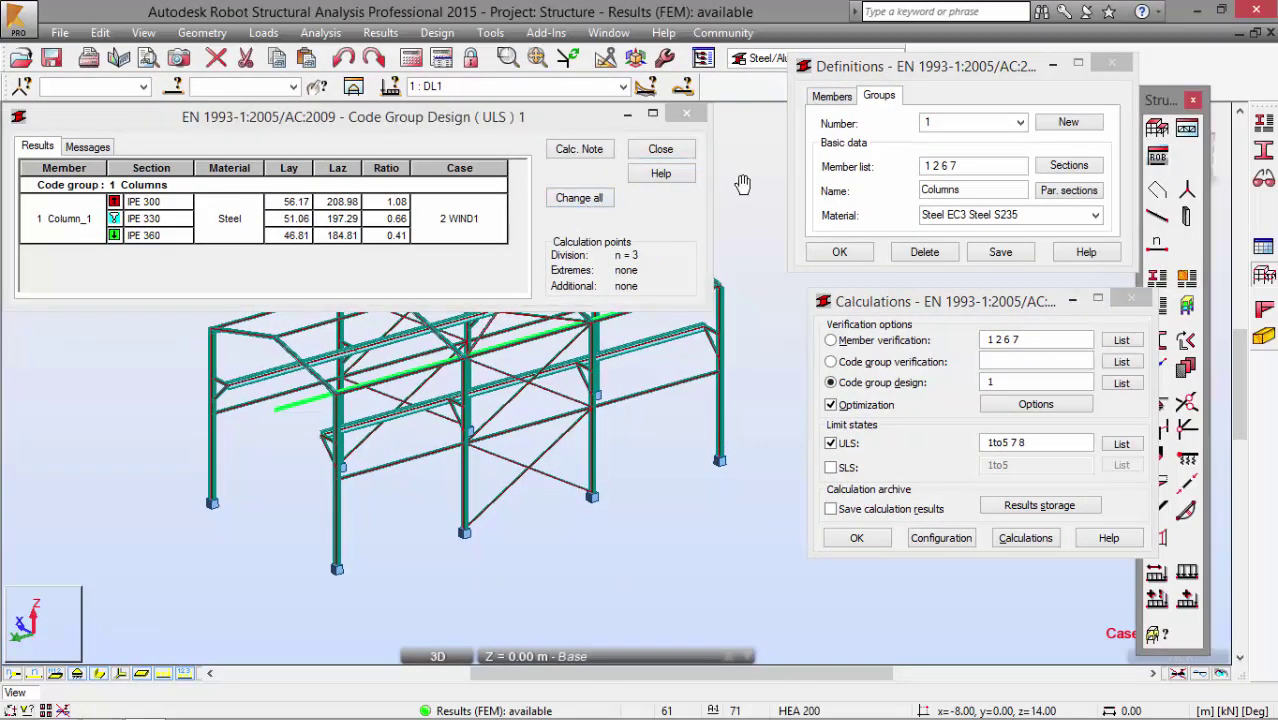
left_click_drag(742, 184, 710, 262)
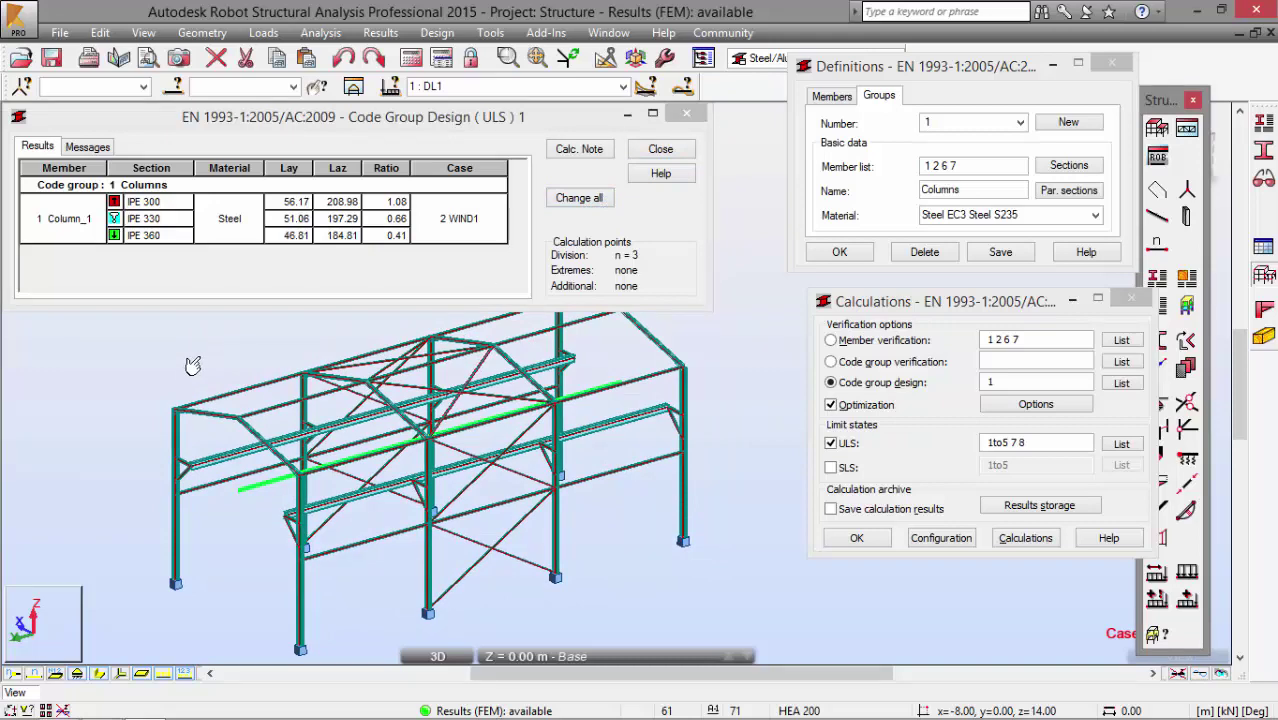
right_click(117, 339)
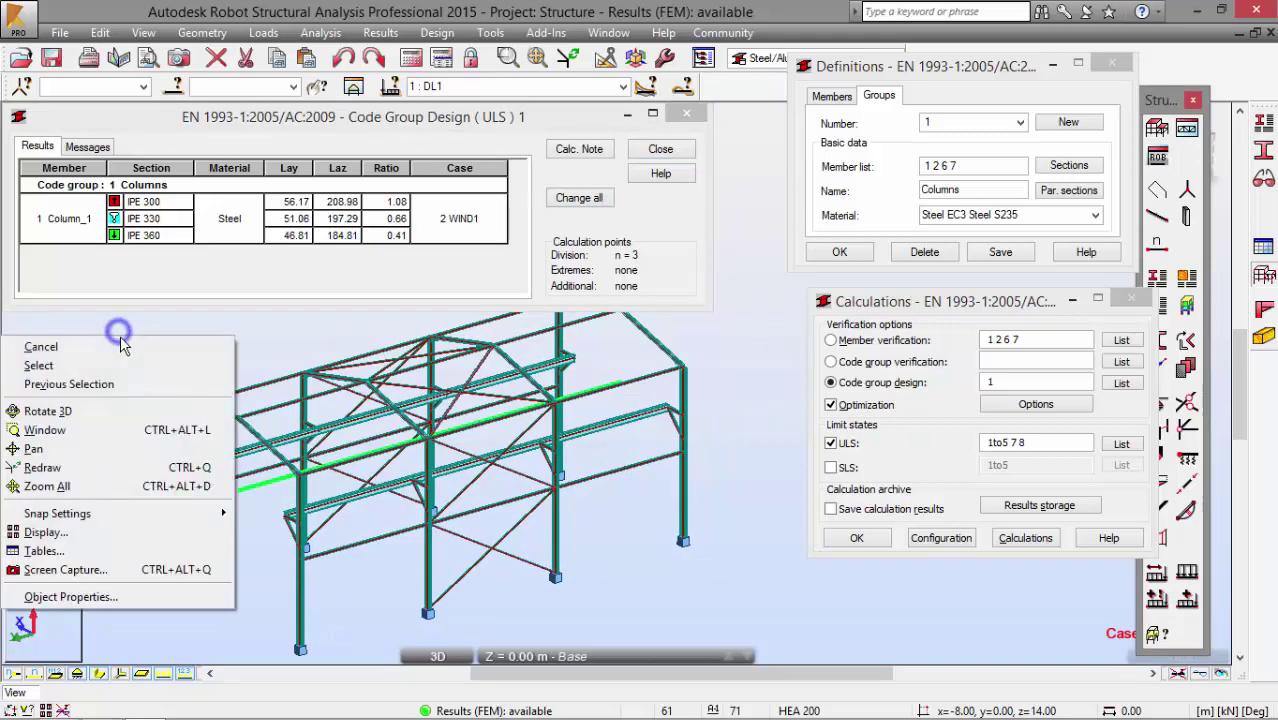
left_click(87, 535)
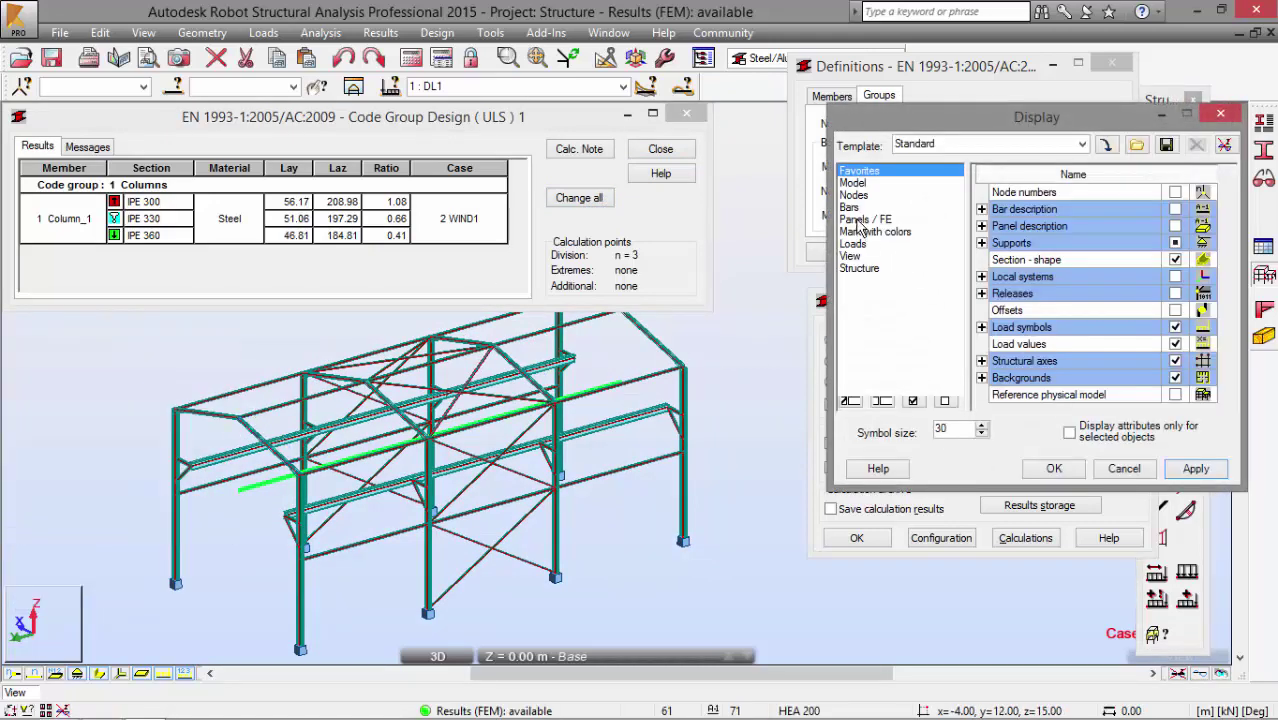
left_click(850, 209)
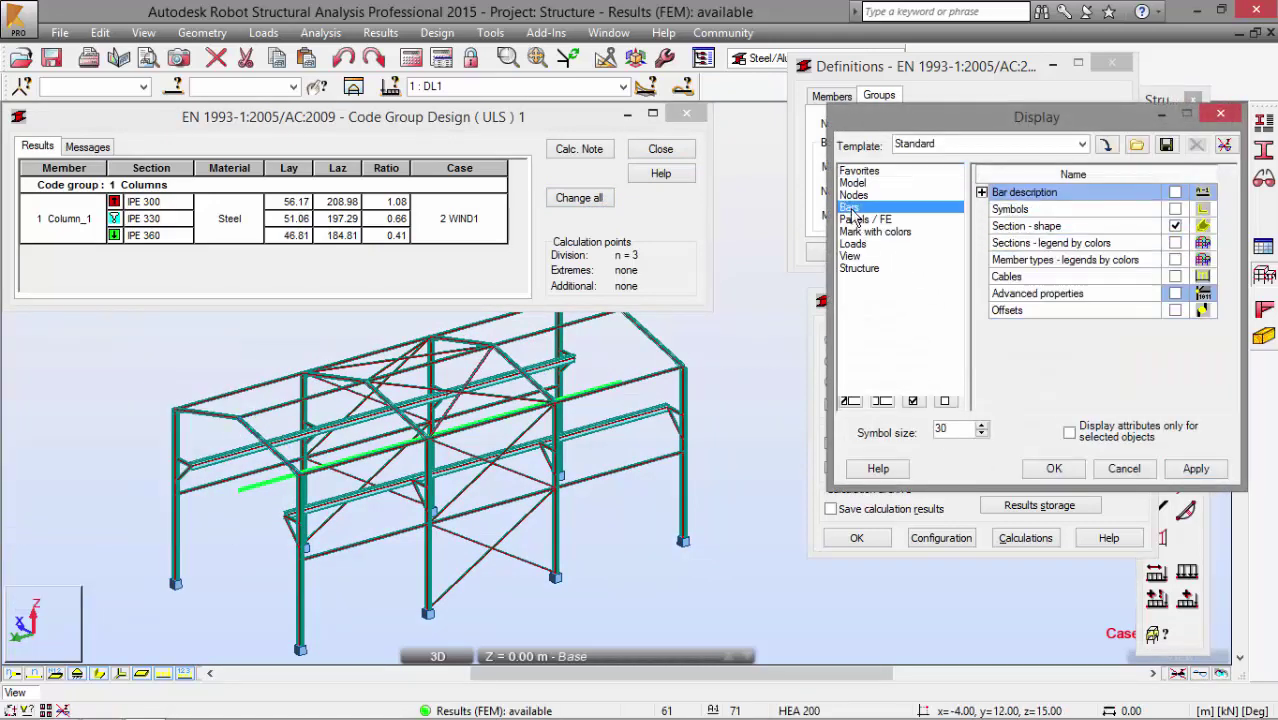
left_click(1176, 243)
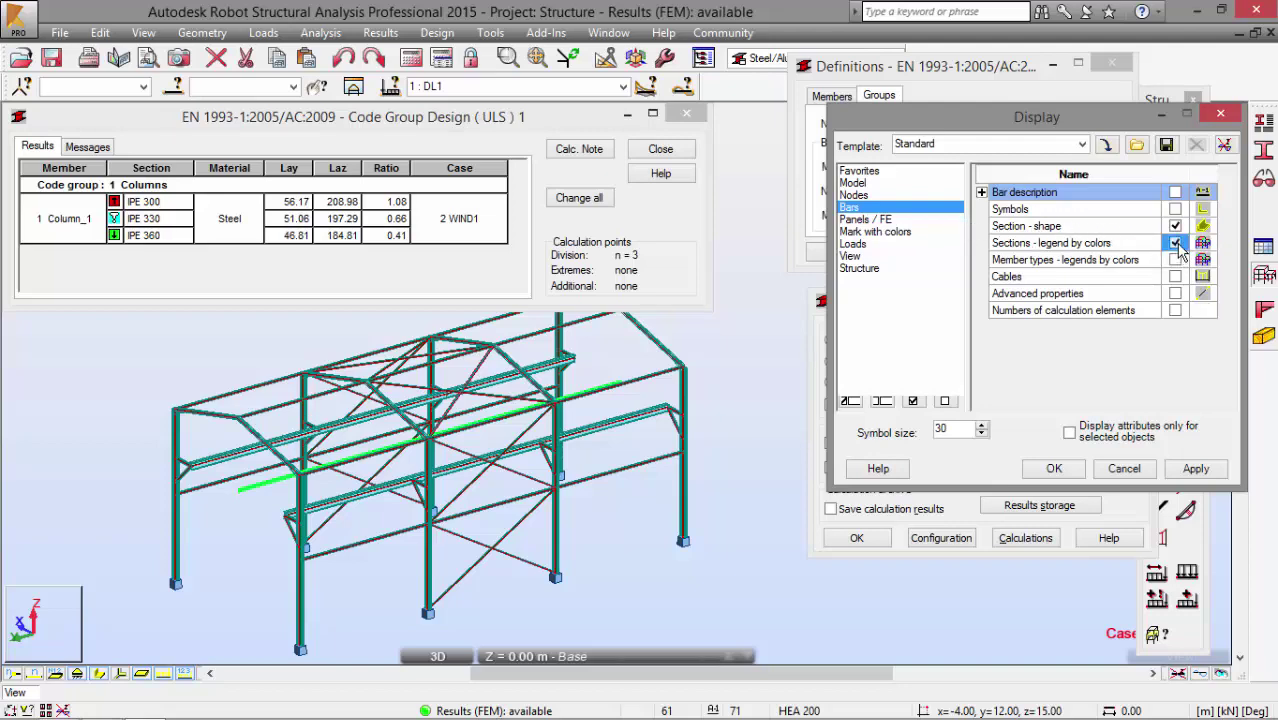
left_click(1194, 469)
left_click(1054, 468)
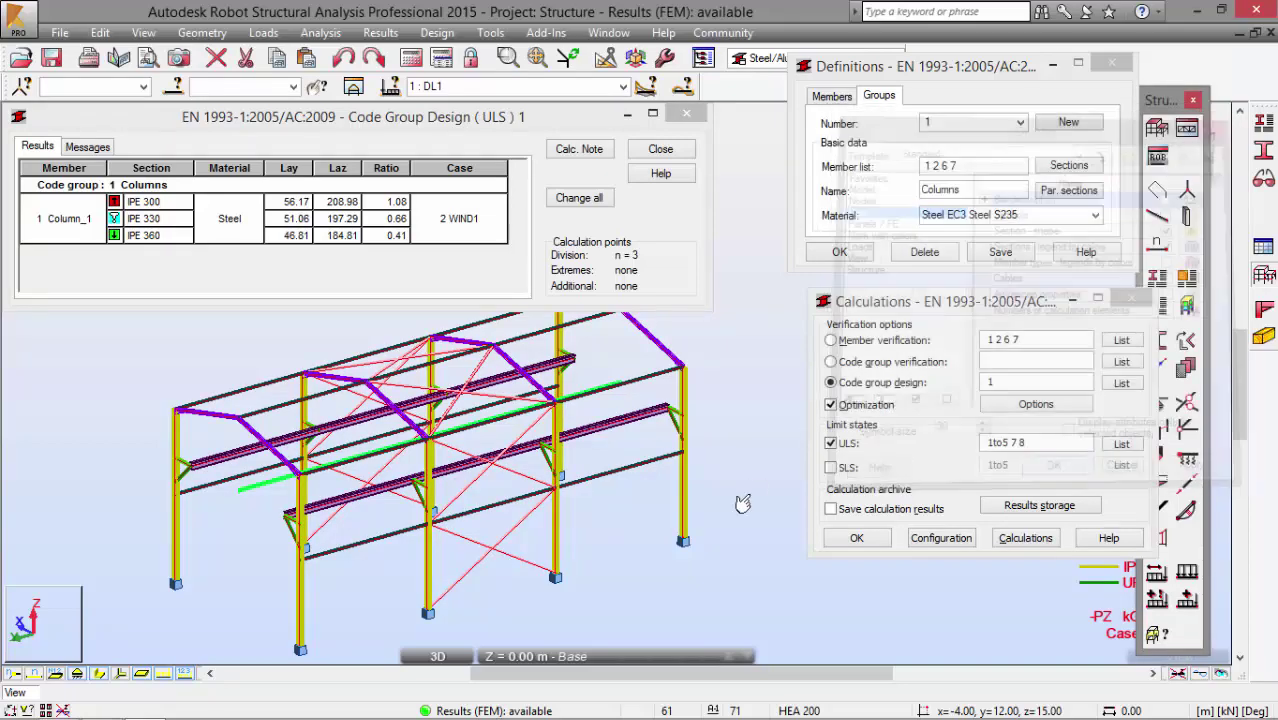
Close the code group design results and select bars 1 2 6 7 in the model
middle_click_drag(723, 415, 608, 365, "shift")
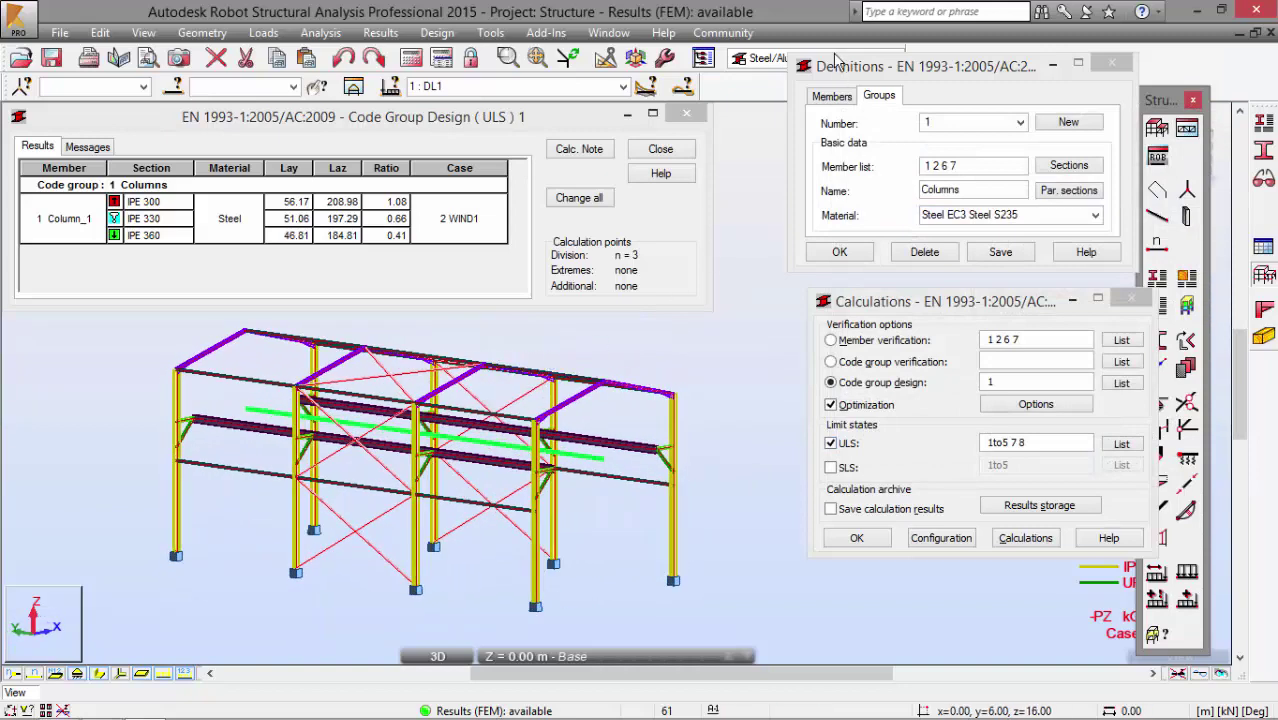
left_click(701, 118)
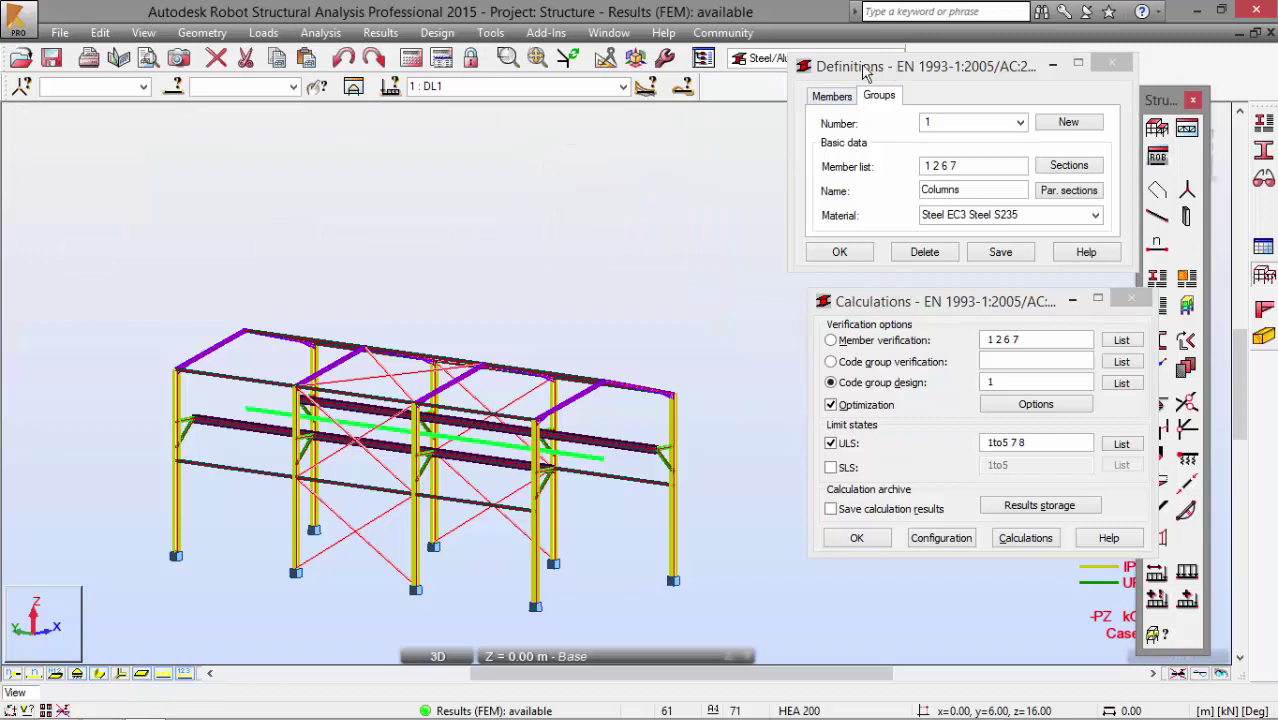
left_click_drag(886, 72, 755, 59)
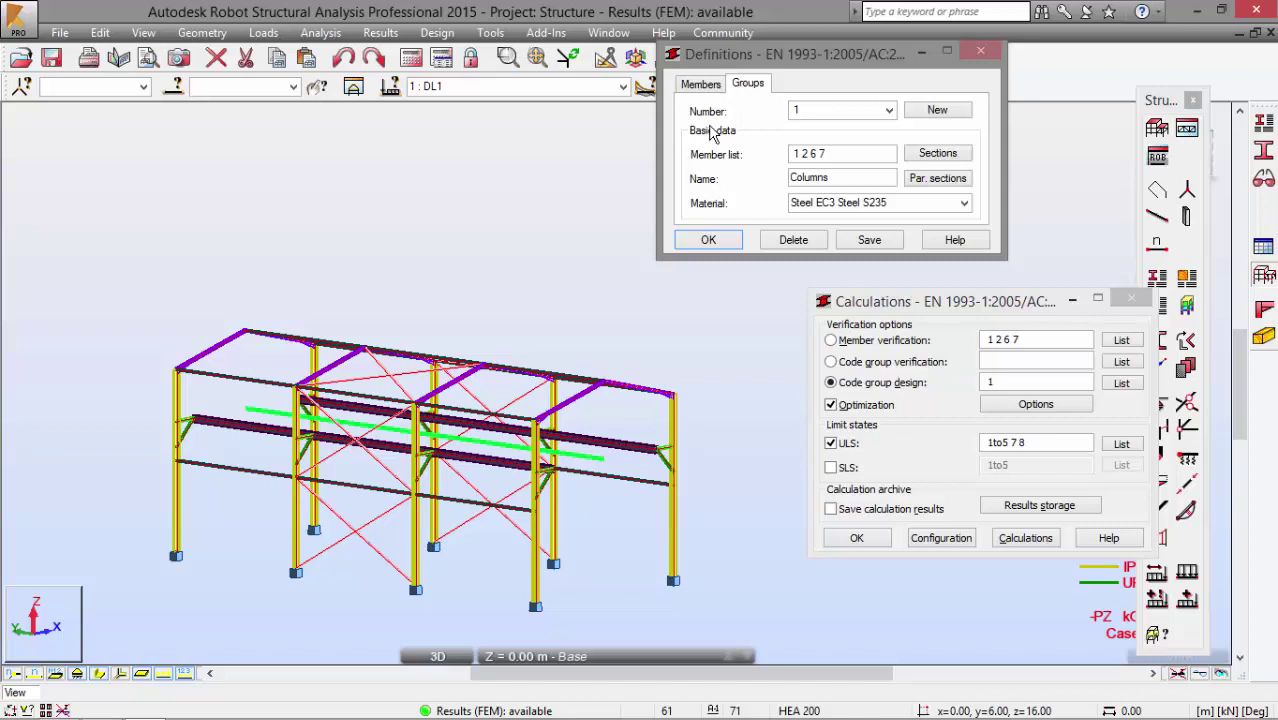
left_click(235, 86)
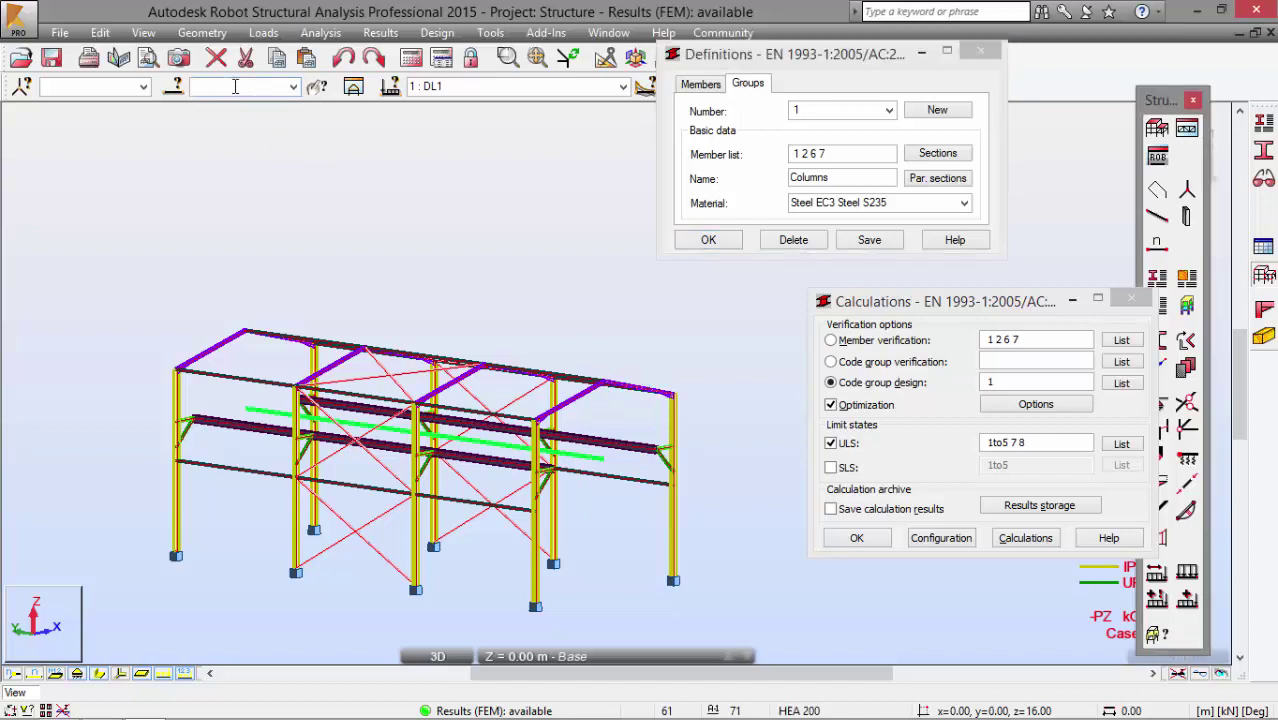
key("Return")
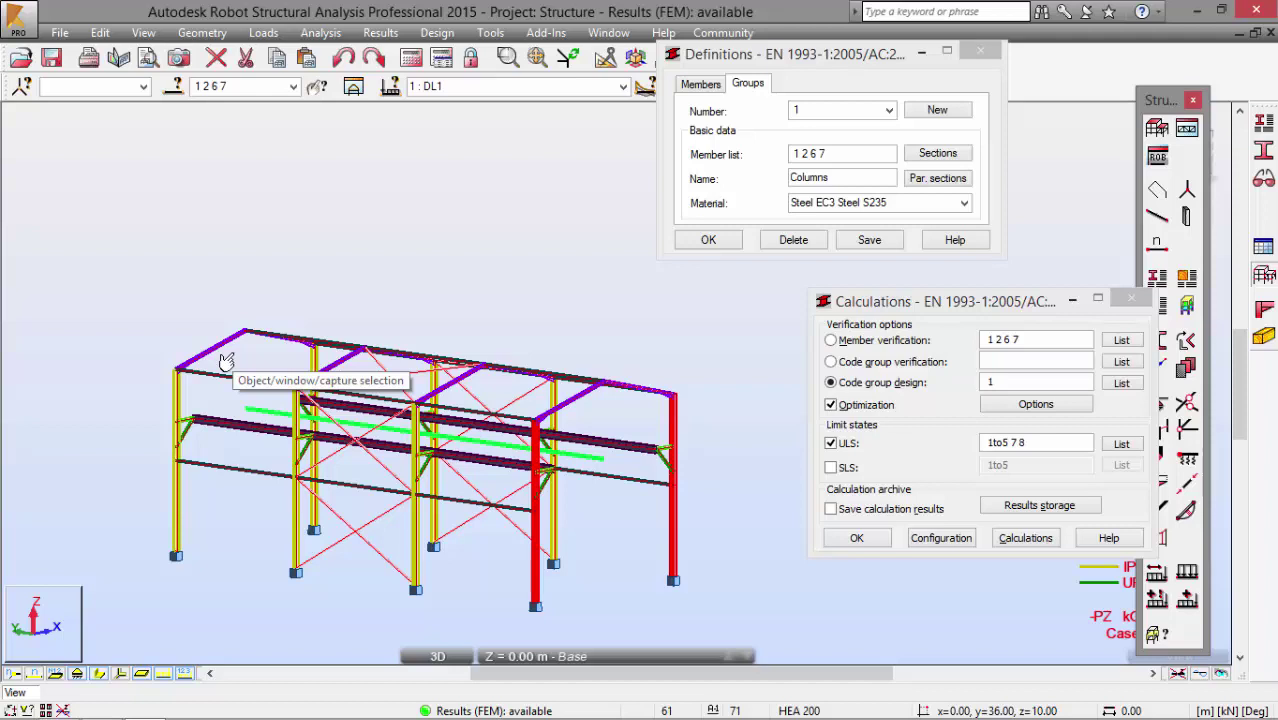
In the top view, add the remaining columns along the upper edge of the plan to the bar selection
left_click_drag(1155, 100, 100, 149)
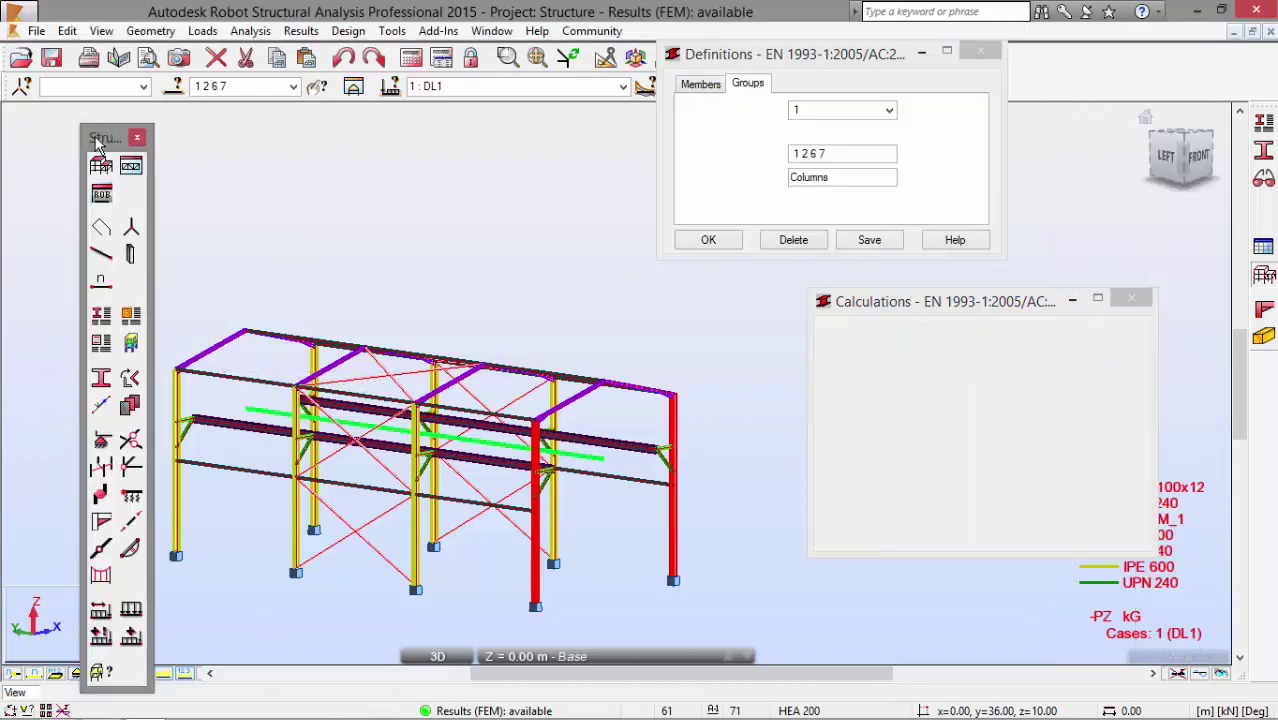
left_click(1188, 140)
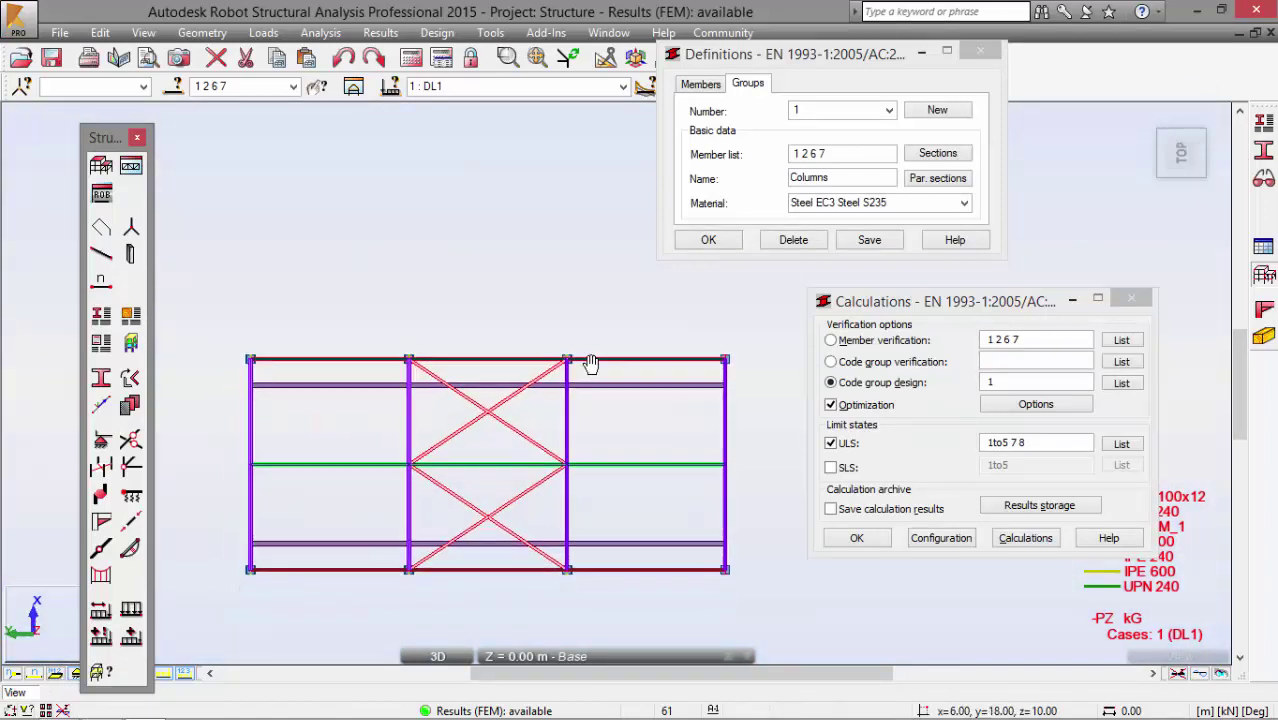
scroll(585, 362, "up", 3)
key("ctrl")
left_click_drag(499, 196, 614, 368, "ctrl")
middle_click_drag(408, 320, 557, 292)
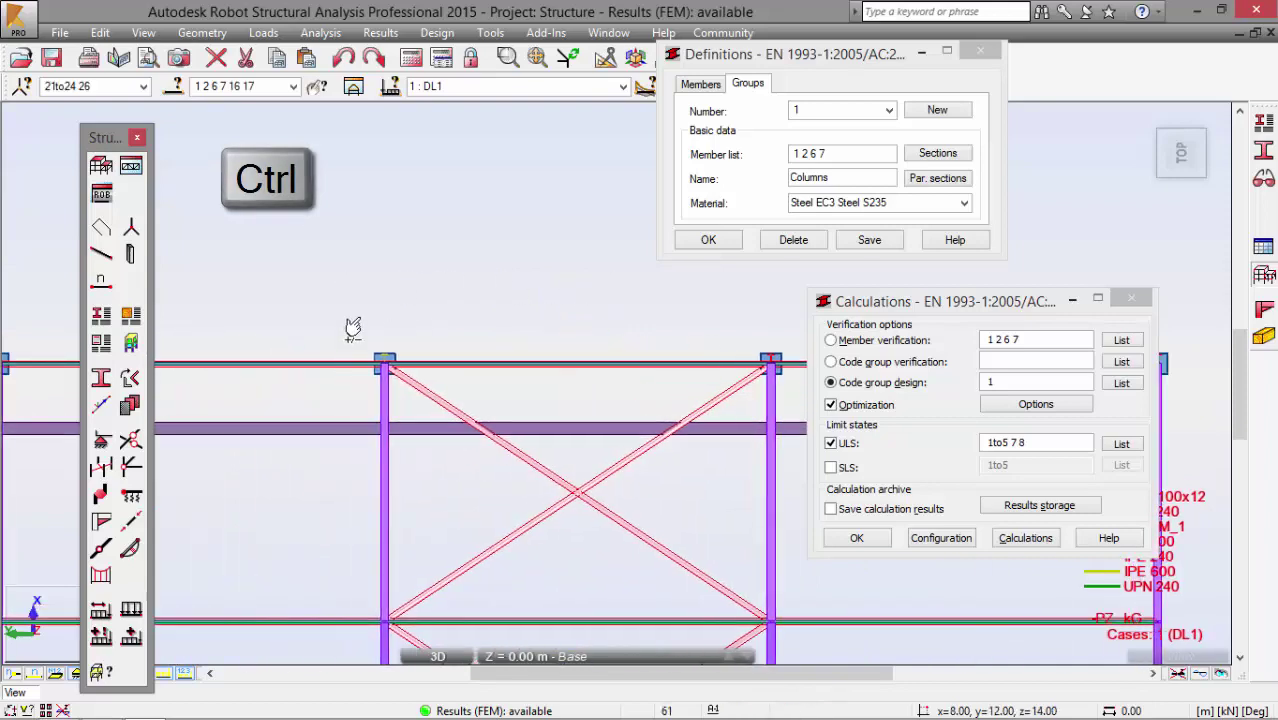
left_click_drag(352, 324, 428, 410, "ctrl")
middle_click_drag(727, 299, 624, 329)
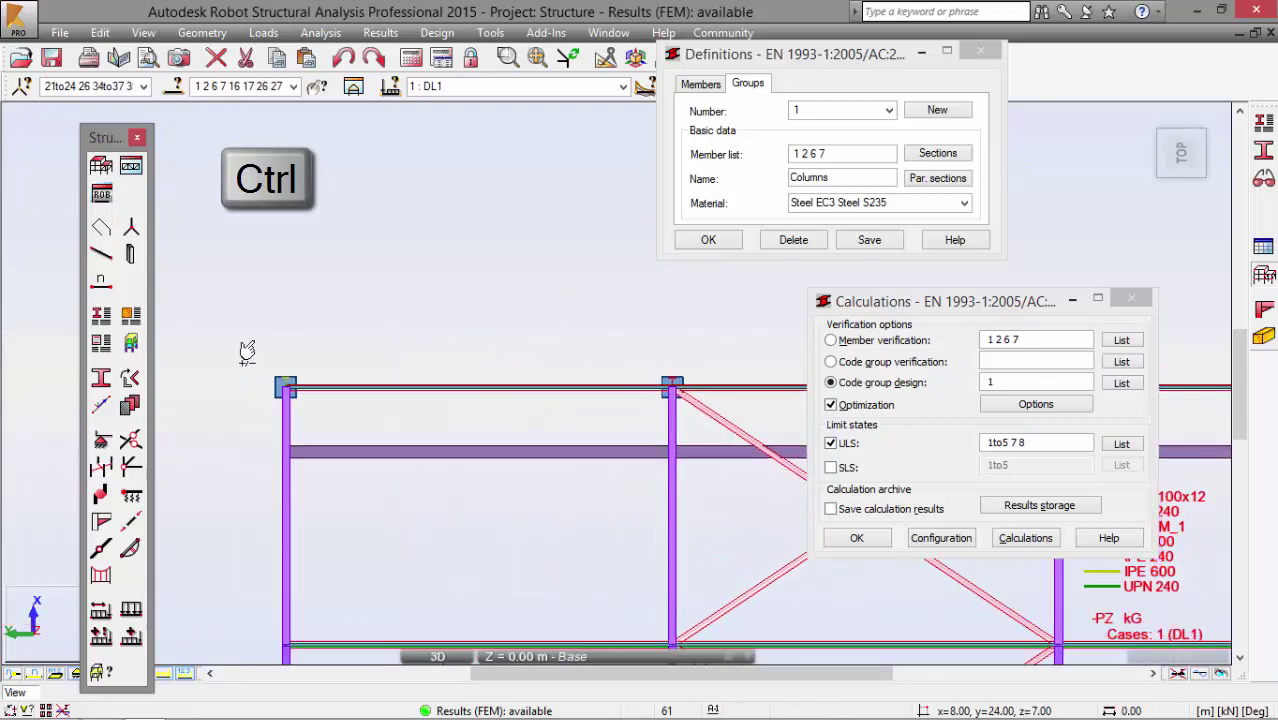
left_click_drag(250, 338, 340, 428, "ctrl")
Add the remaining columns along the lower edge of the plan to the selection and return to a 3D view
scroll(425, 343, "down", 3)
scroll(425, 343, "up", 3)
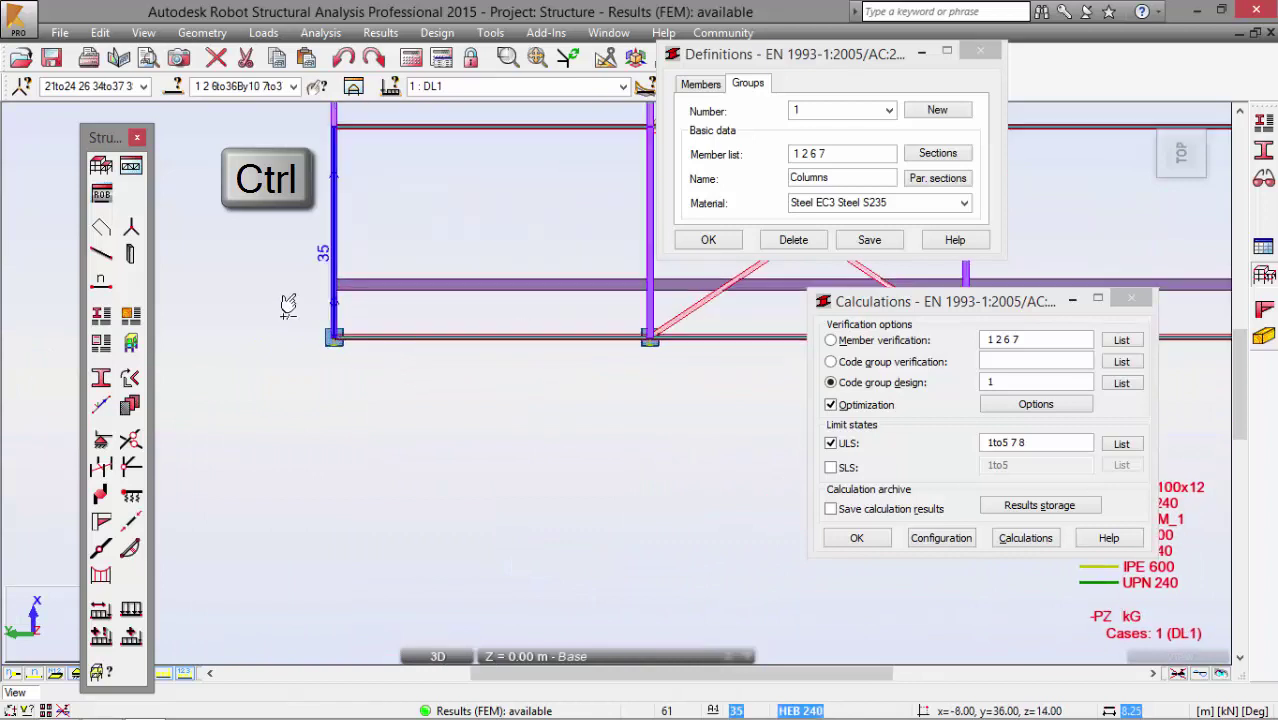
middle_click_drag(582, 343, 458, 333)
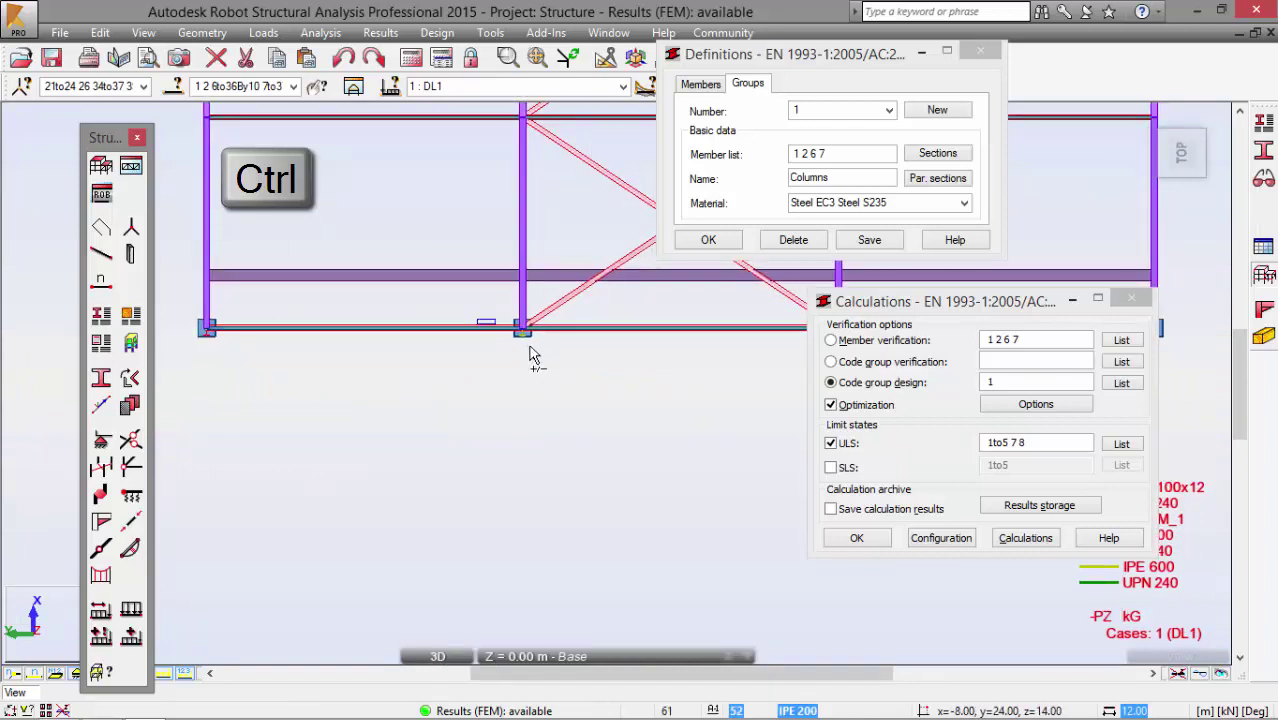
left_click_drag(476, 320, 571, 362, "ctrl")
scroll(399, 294, "up", 3)
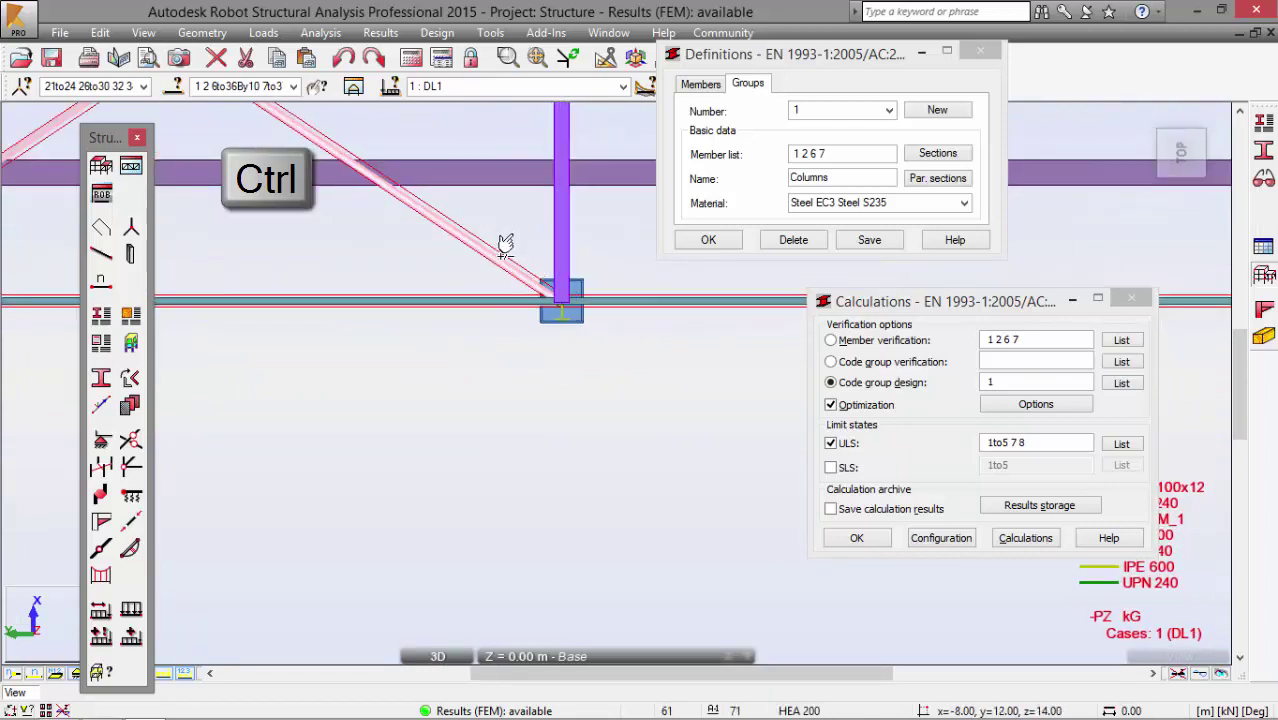
left_click_drag(505, 237, 615, 372, "ctrl")
scroll(537, 355, "down", 3)
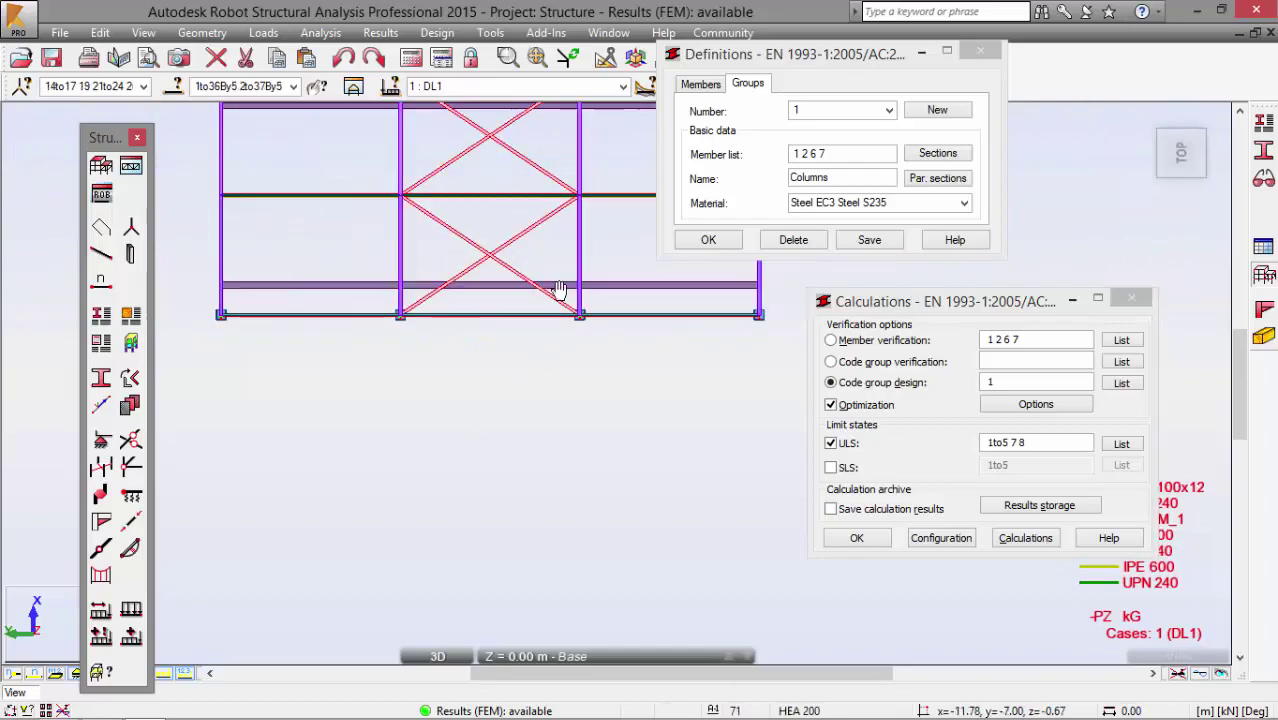
scroll(537, 355, "down", 1)
middle_click_drag(562, 420, 373, 215, "shift")
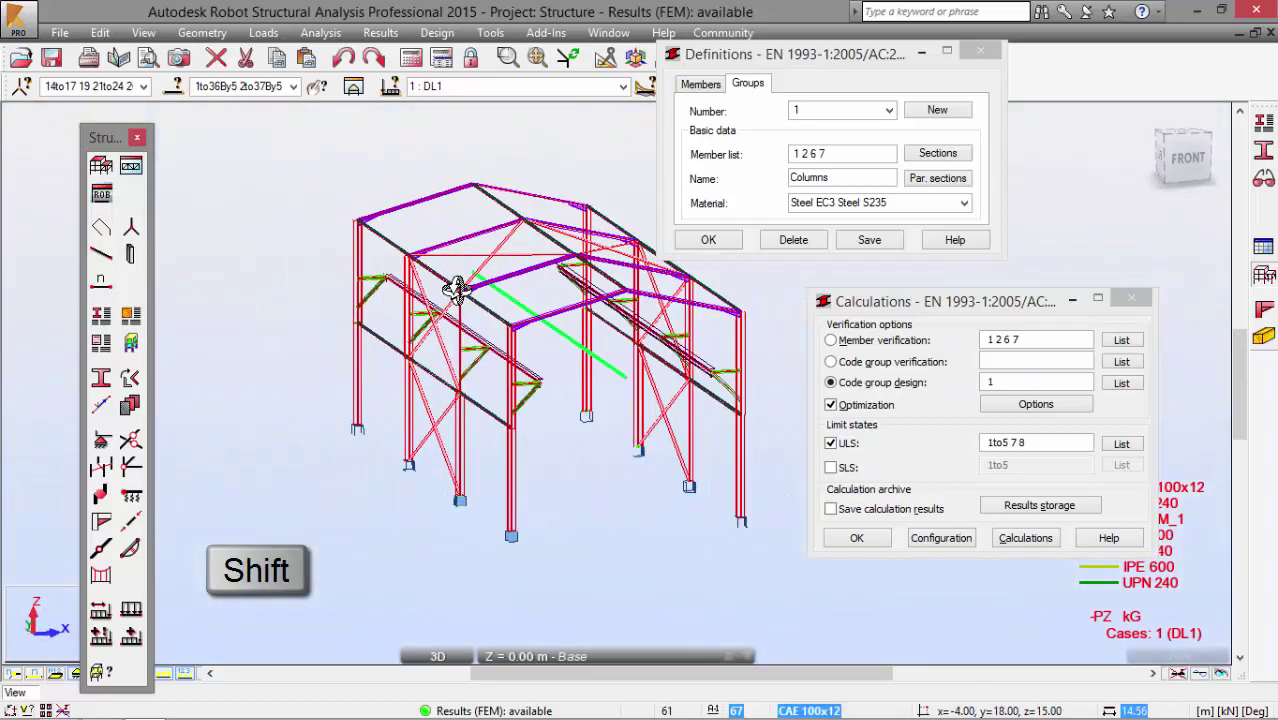
Replace the Columns group's member list with the selected bars, 1to36By5 2to37By5, and save the group
left_click(253, 87)
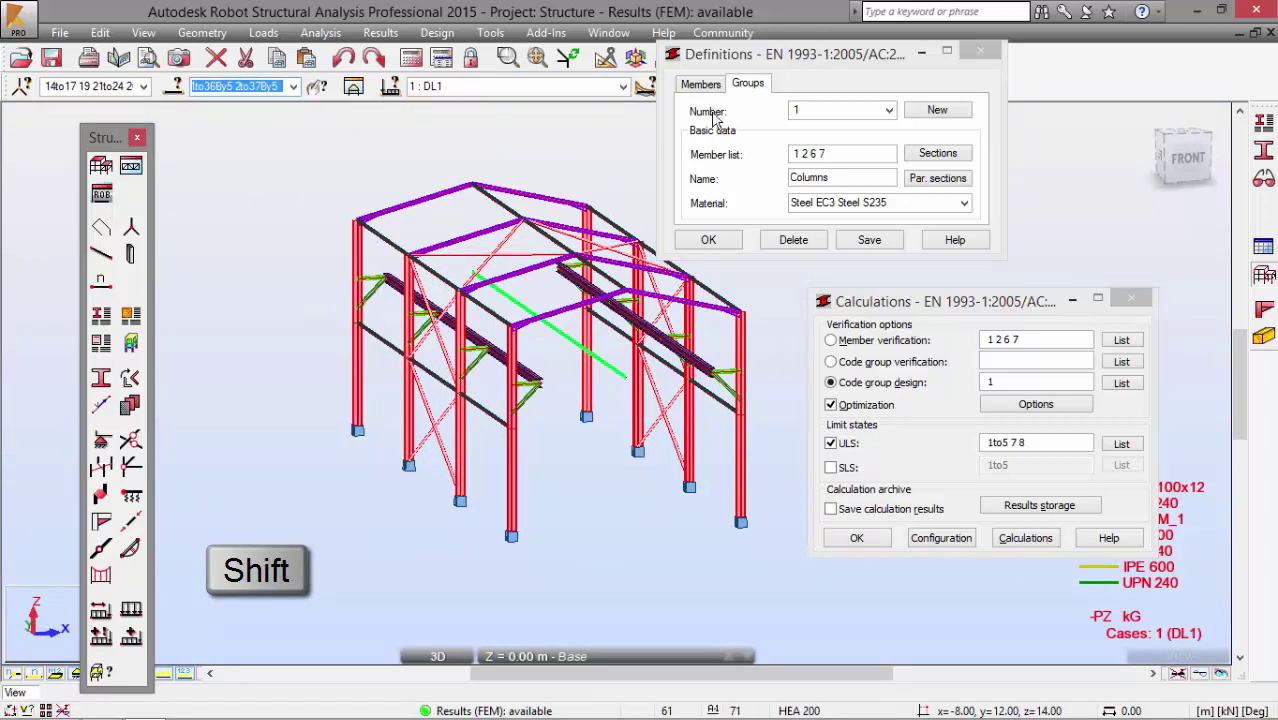
left_click(857, 153)
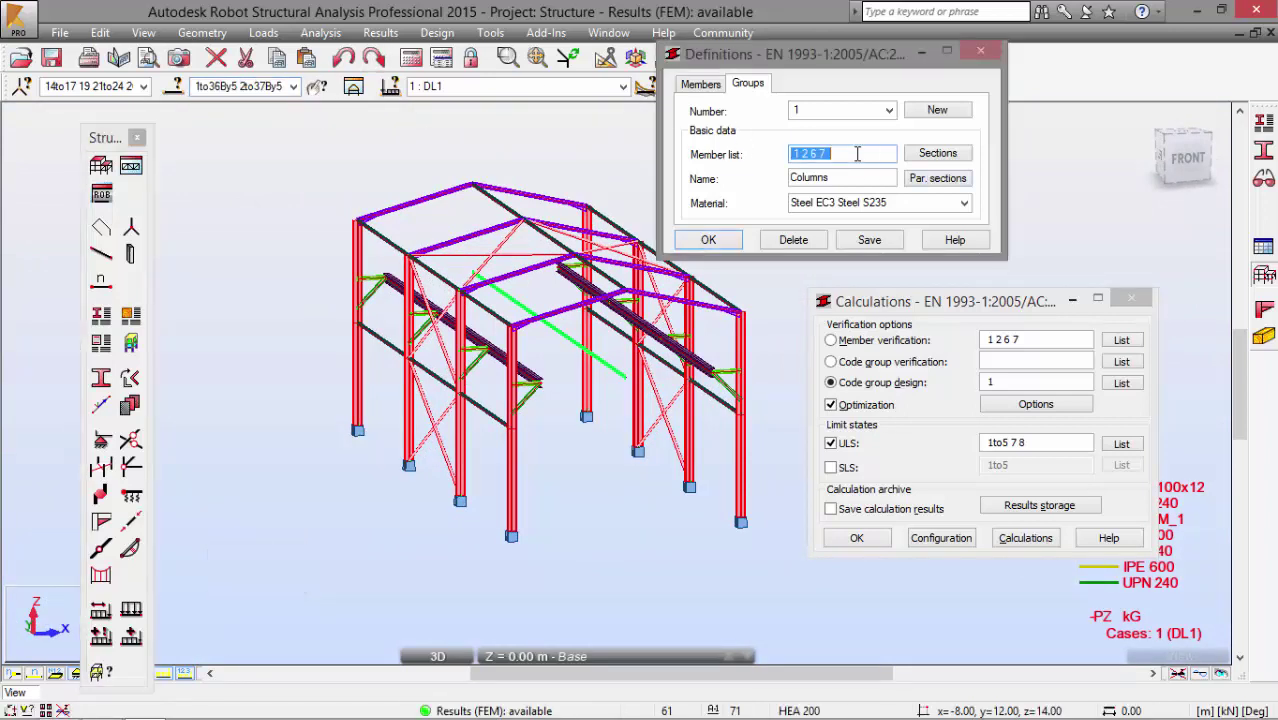
left_click(867, 242)
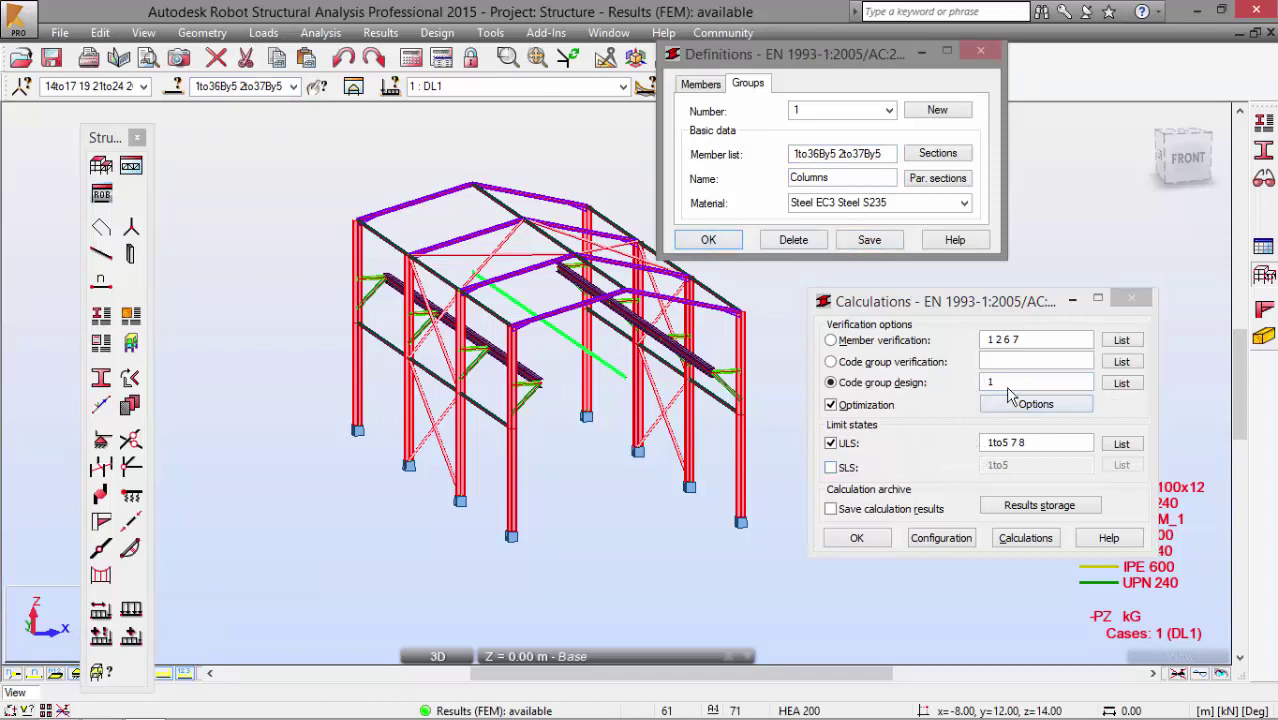
Run the ULS design of code group 1 with optimization and change all columns to IPE 330
left_click(1036, 543)
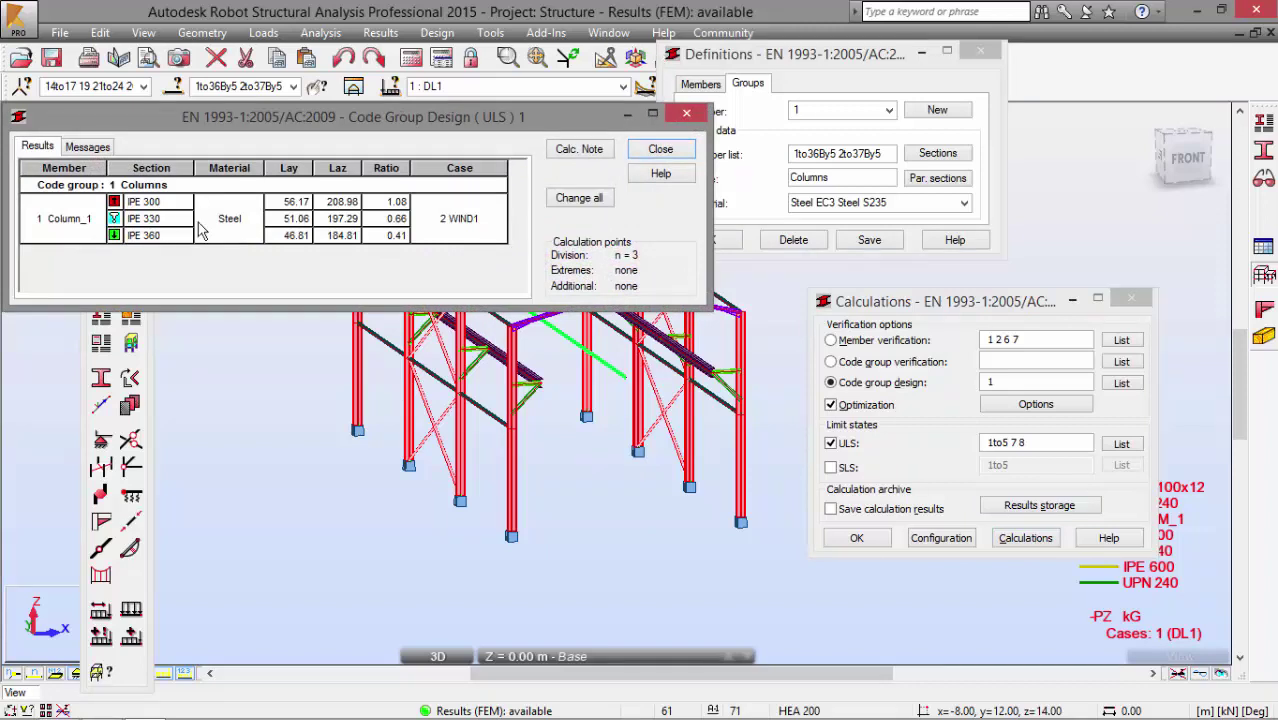
left_click(497, 218)
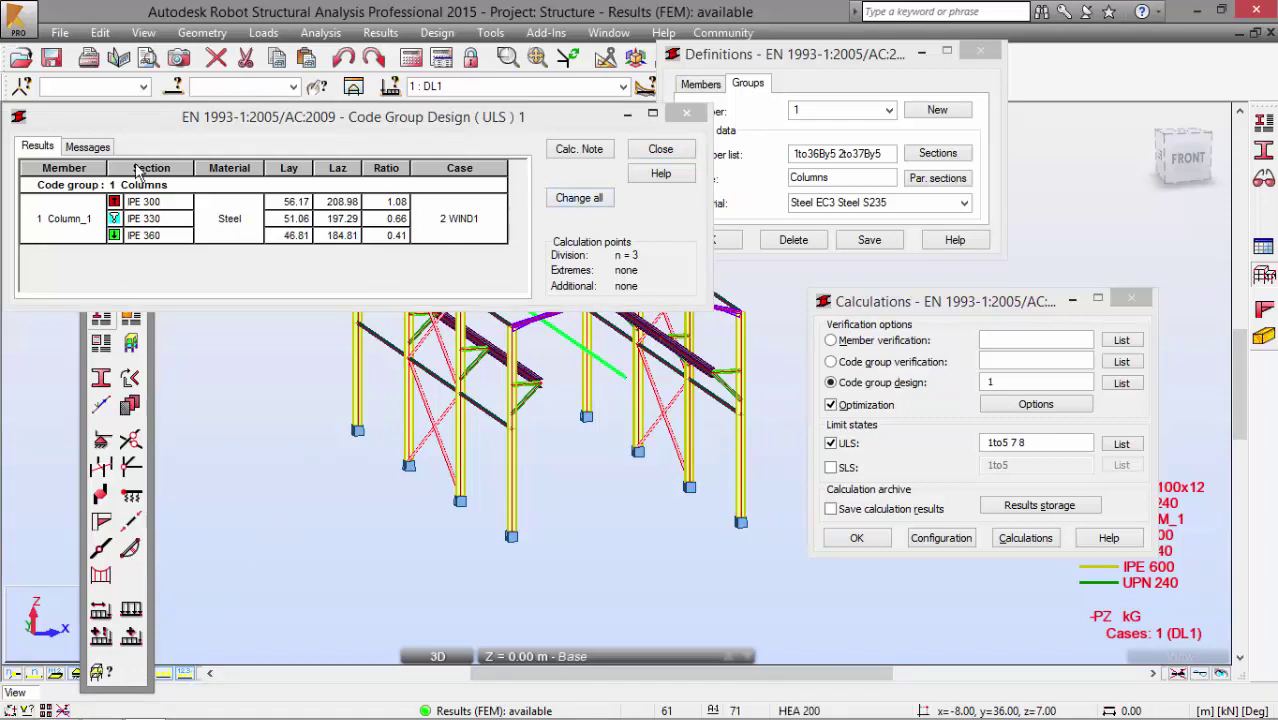
left_click(138, 121)
left_click_drag(138, 121, 222, 116)
left_click(137, 139)
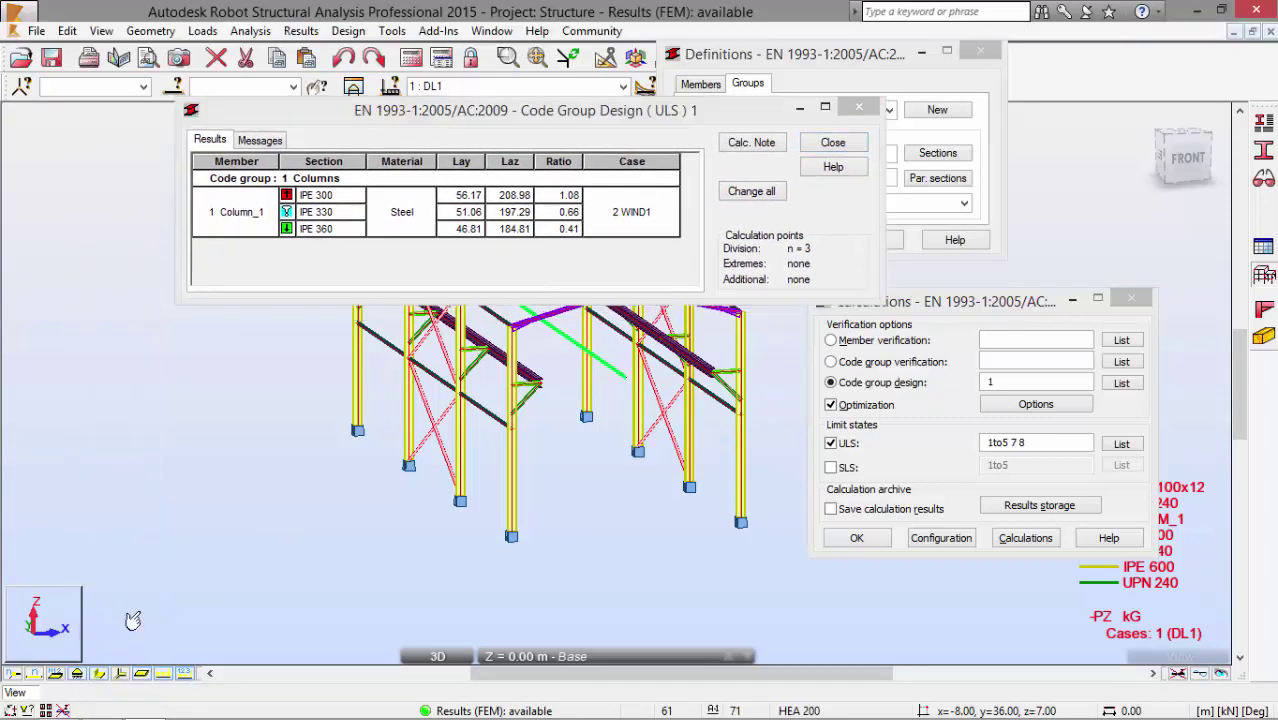
left_click(164, 674)
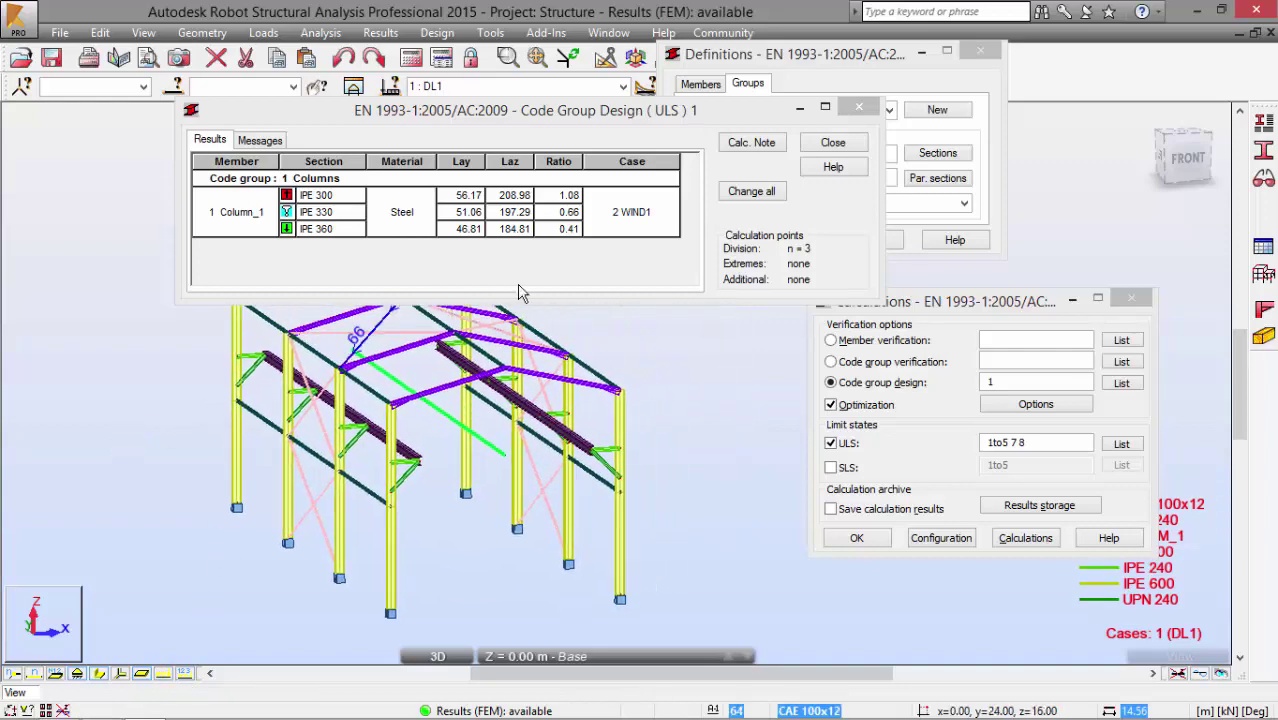
left_click(751, 192)
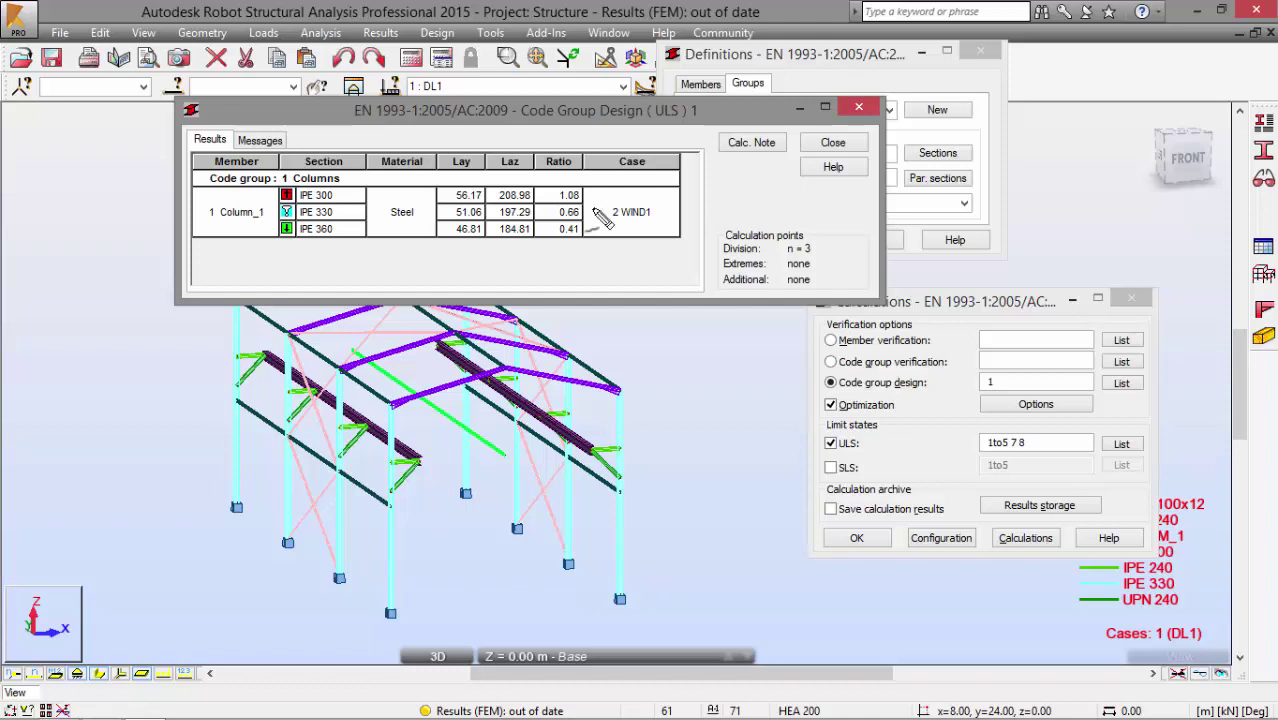
mouse_move(520, 512)
left_mouse_down()
mouse_move(489, 597)
mouse_move(490, 680)
left_mouse_up()
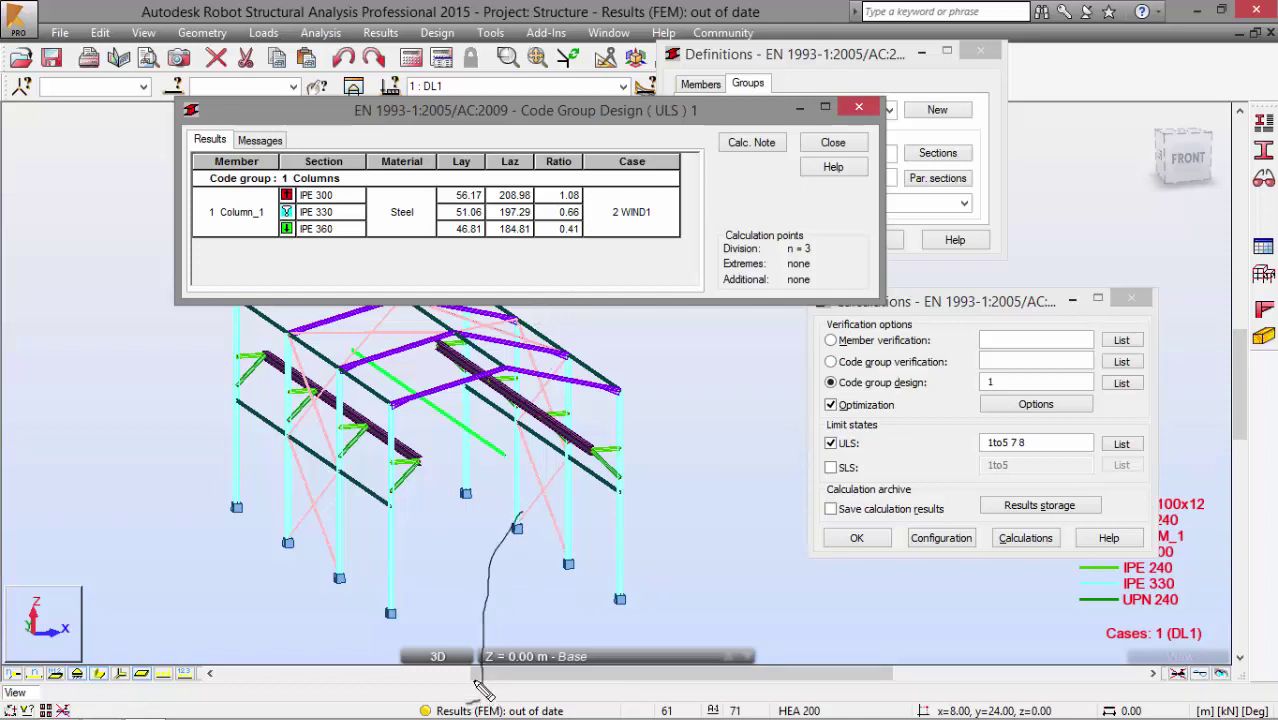
key("Escape")
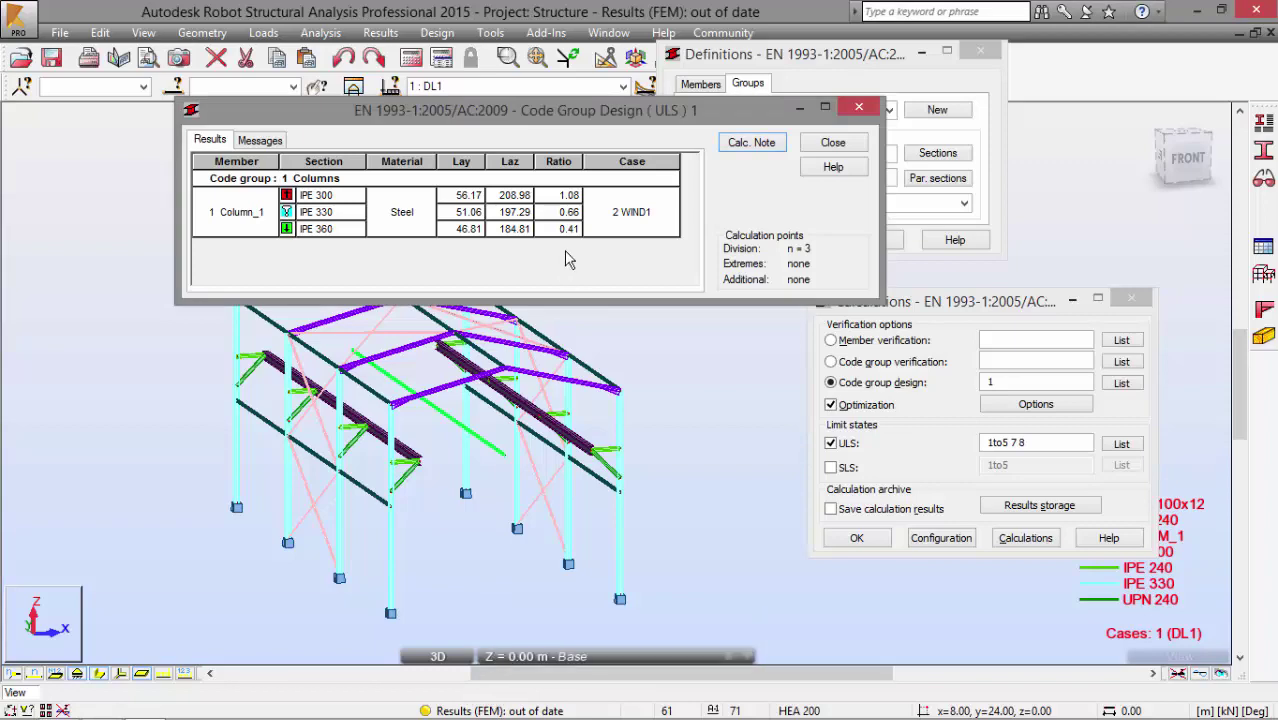
Recalculate the structure and rerun the code group design, changing all columns to IPE 300
left_click(411, 57)
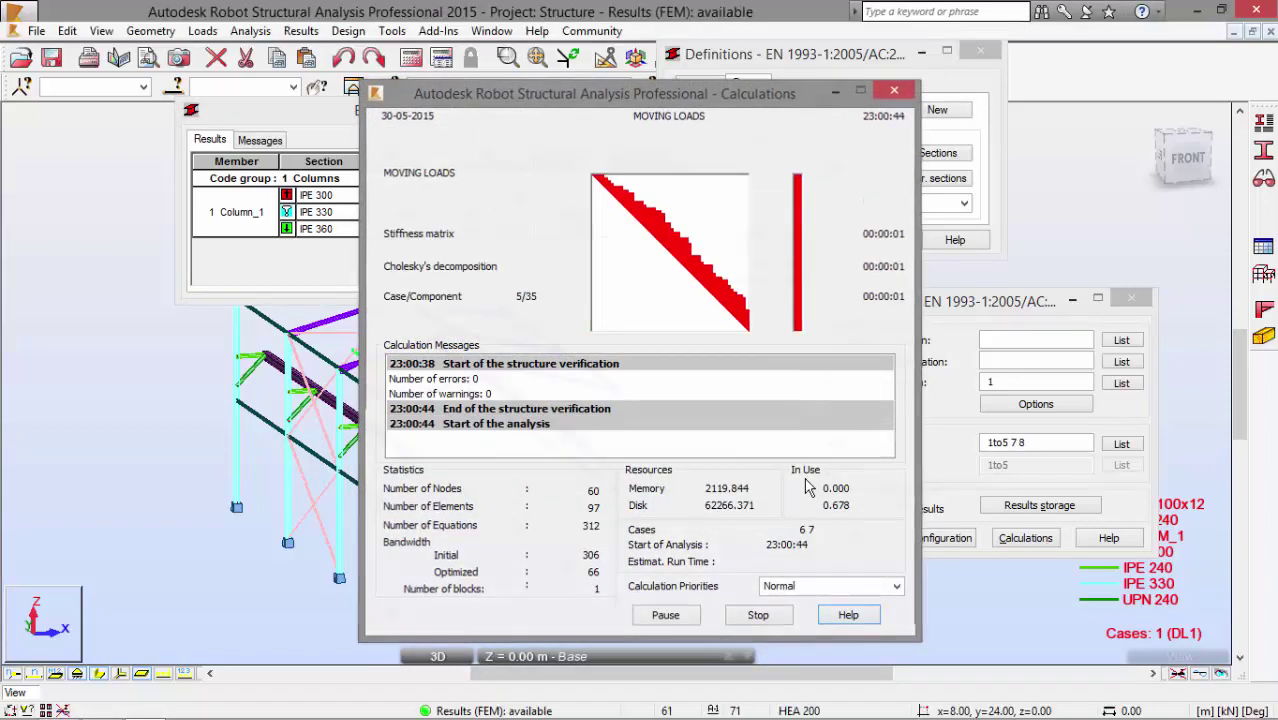
left_click(1022, 541)
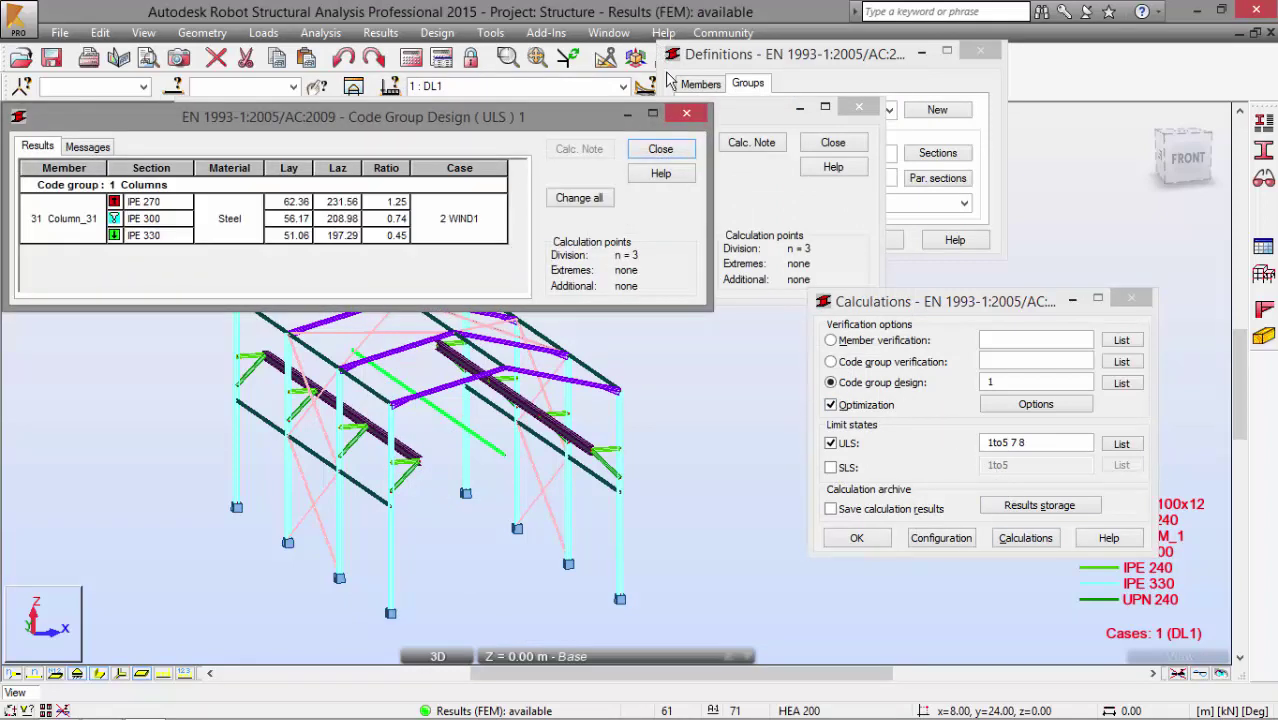
left_click(576, 199)
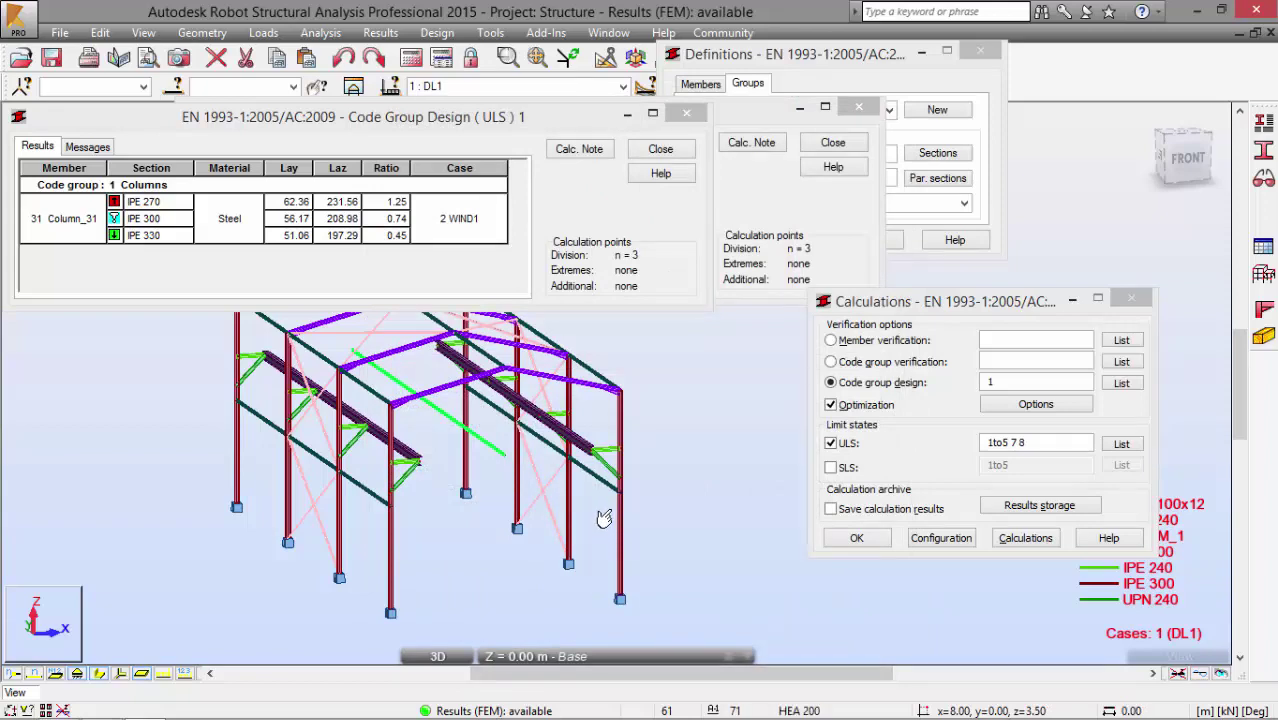
Close both code group design result windows and switch to the Structure Model start layout
left_click(685, 114)
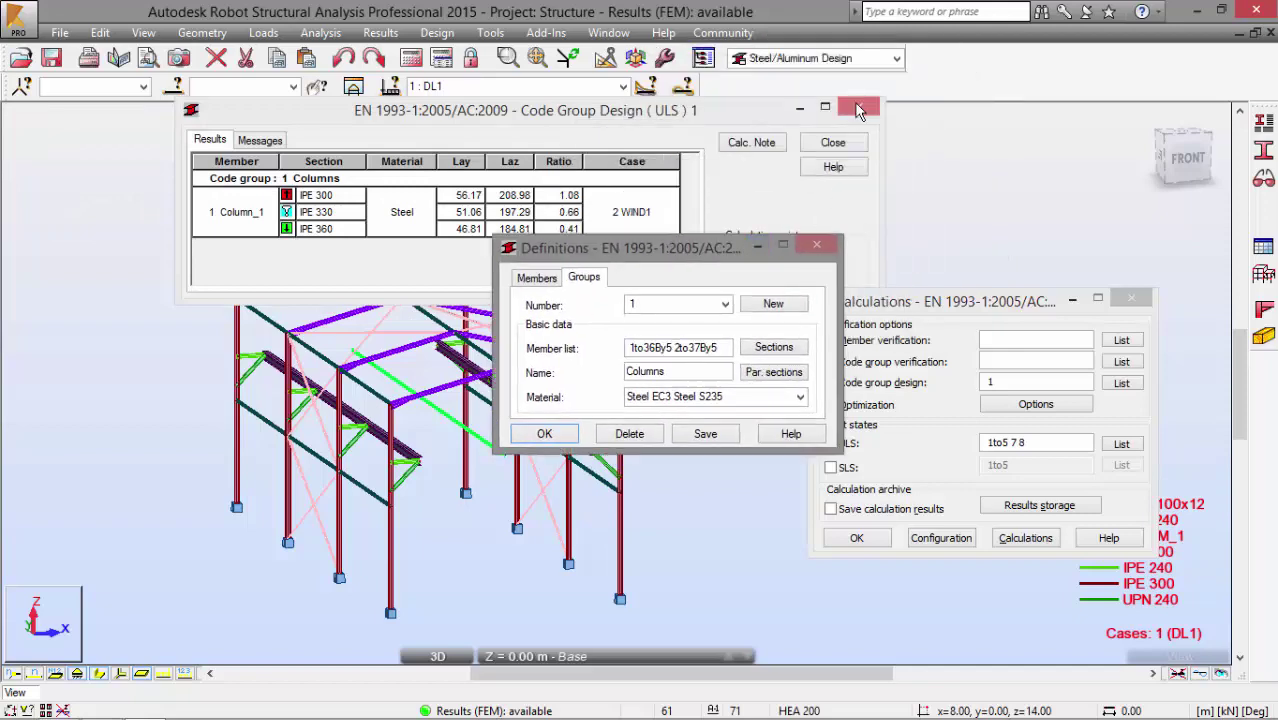
left_click(857, 110)
left_click(836, 60)
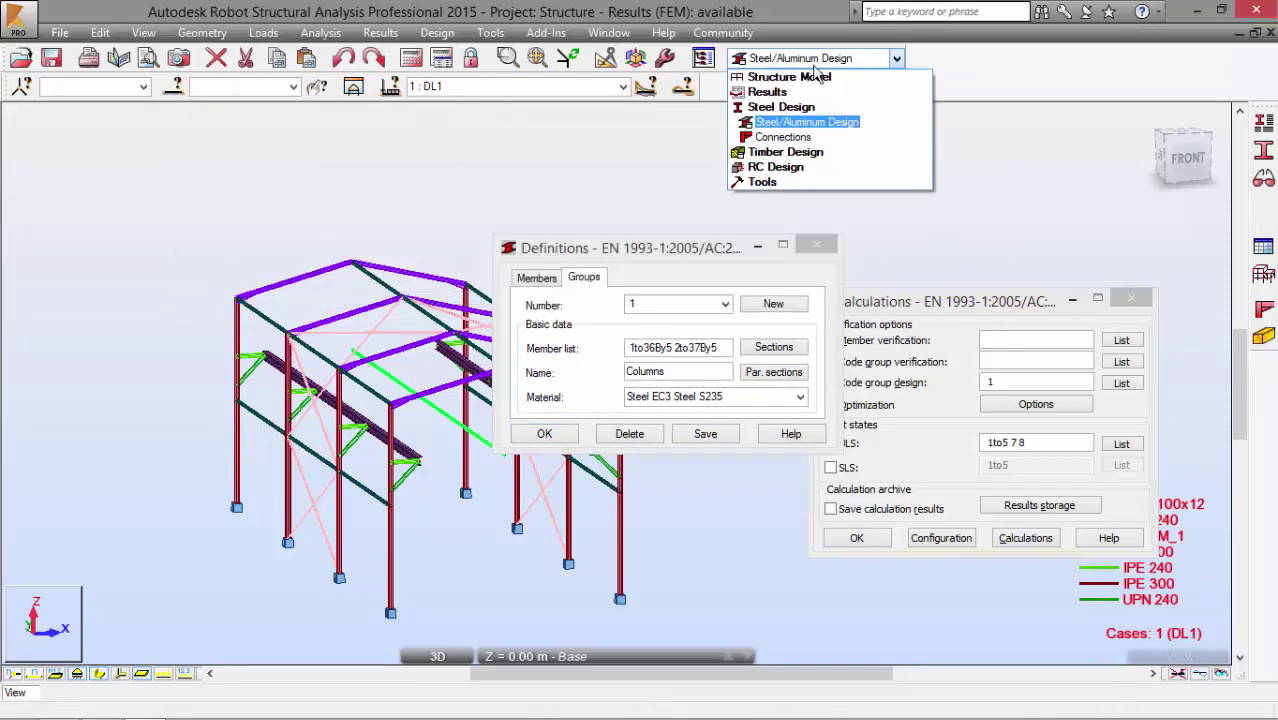
left_click(817, 76)
left_click(778, 96)
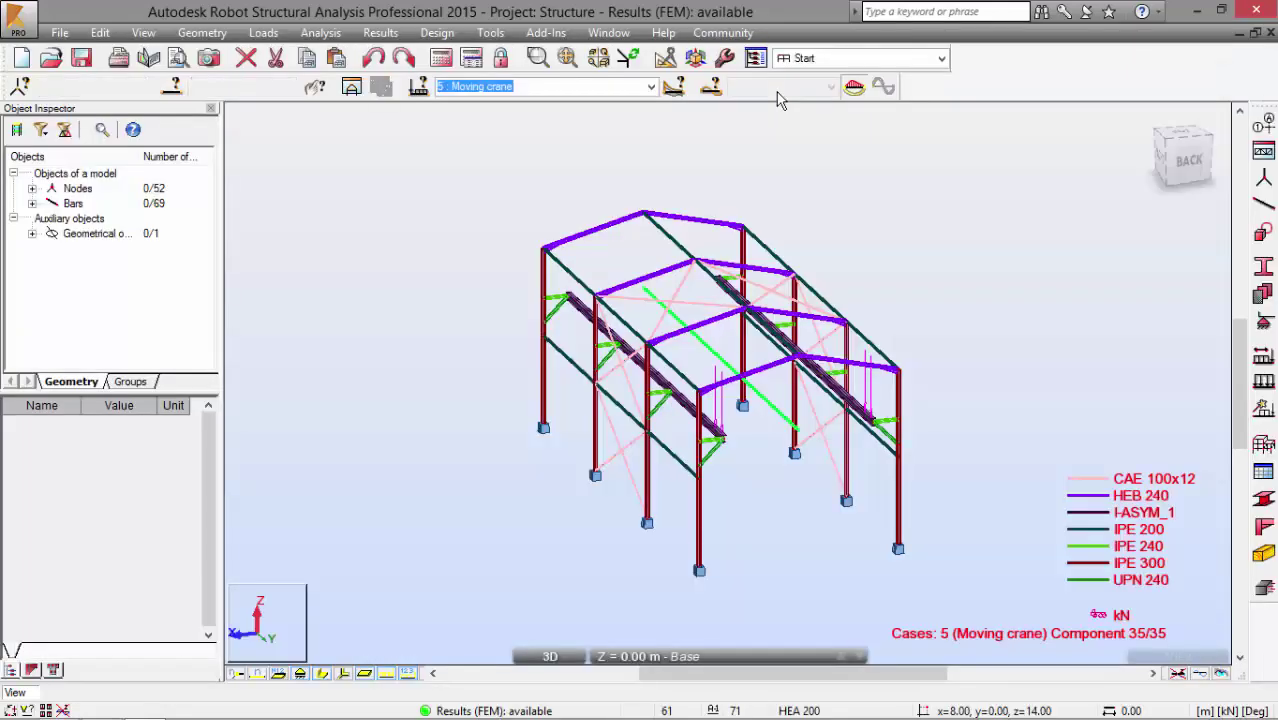
Set up an influence line for moment My at element 68, relative position 0.25, for the Moving crane case
left_click(380, 32)
mouse_move(440, 310)
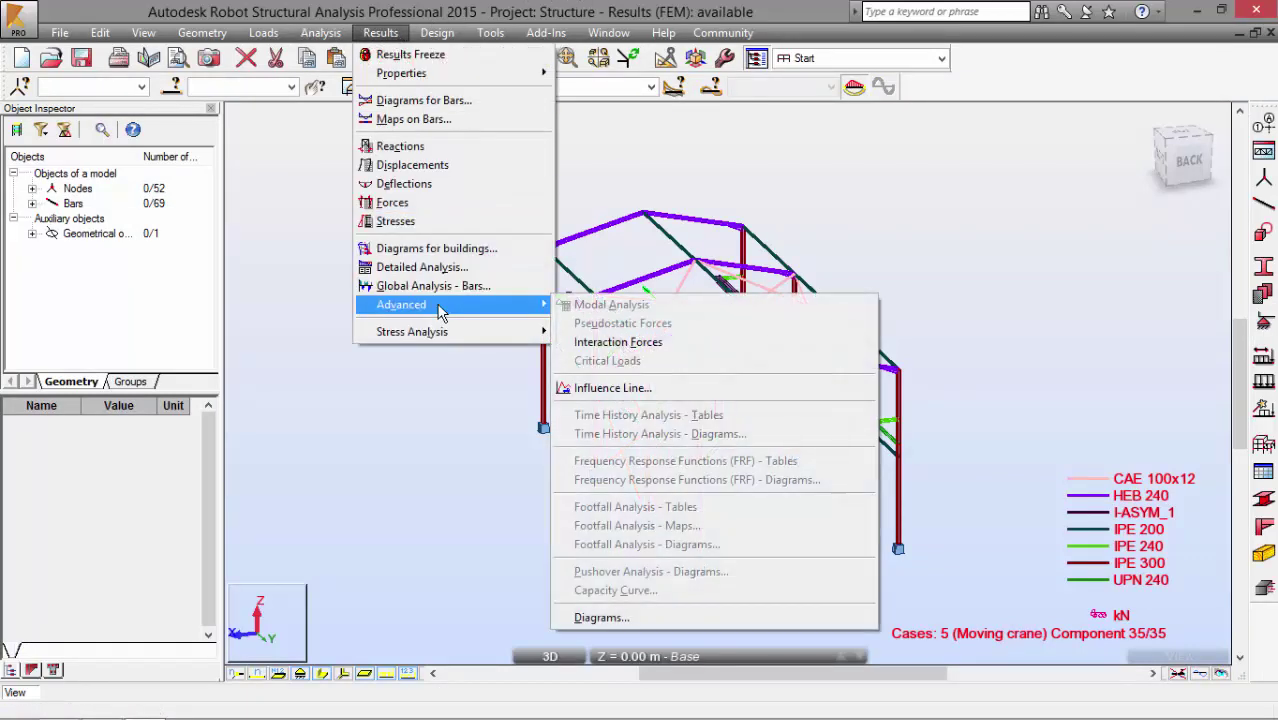
left_click(608, 388)
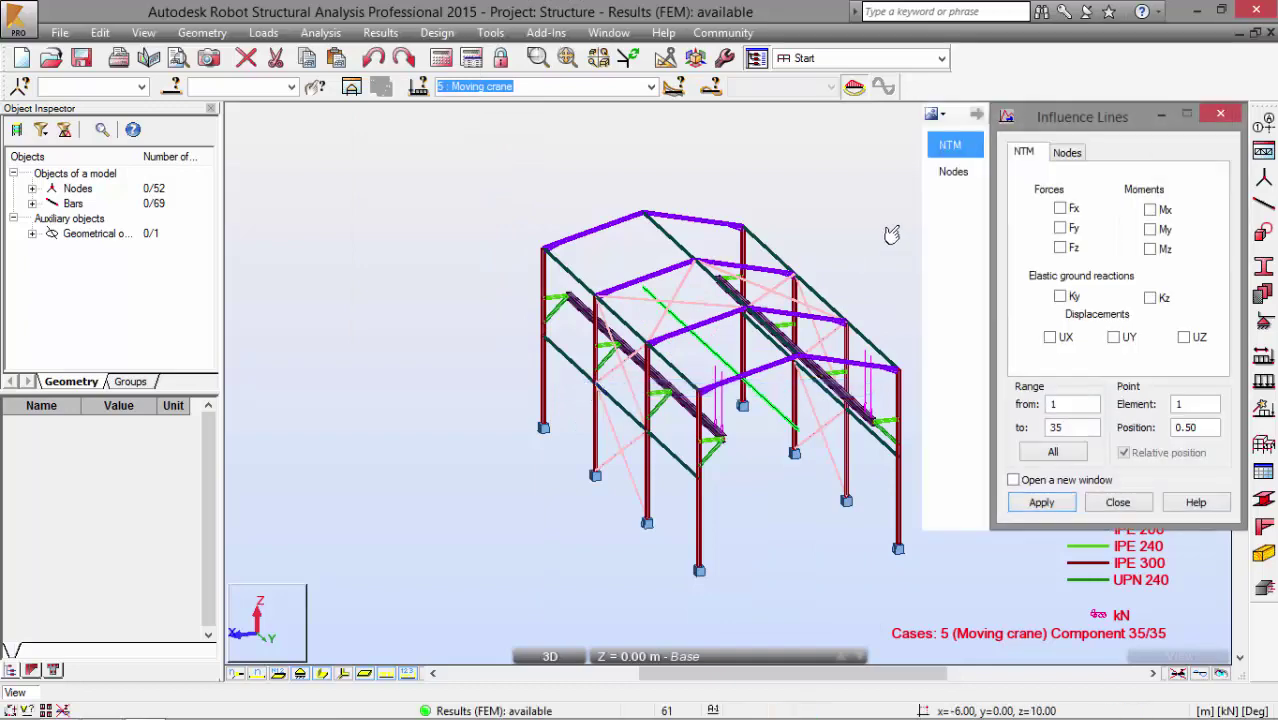
left_click_drag(1055, 115, 239, 98)
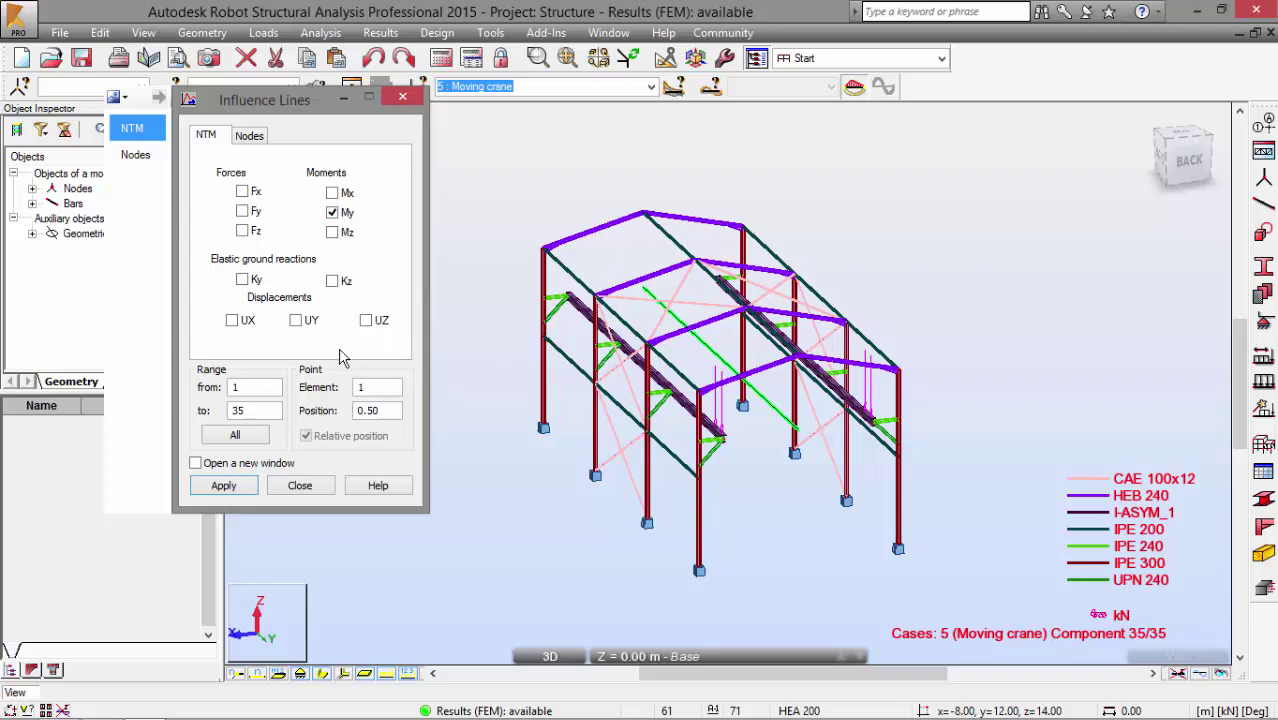
left_click_drag(377, 391, 338, 390)
left_click_drag(386, 415, 351, 412)
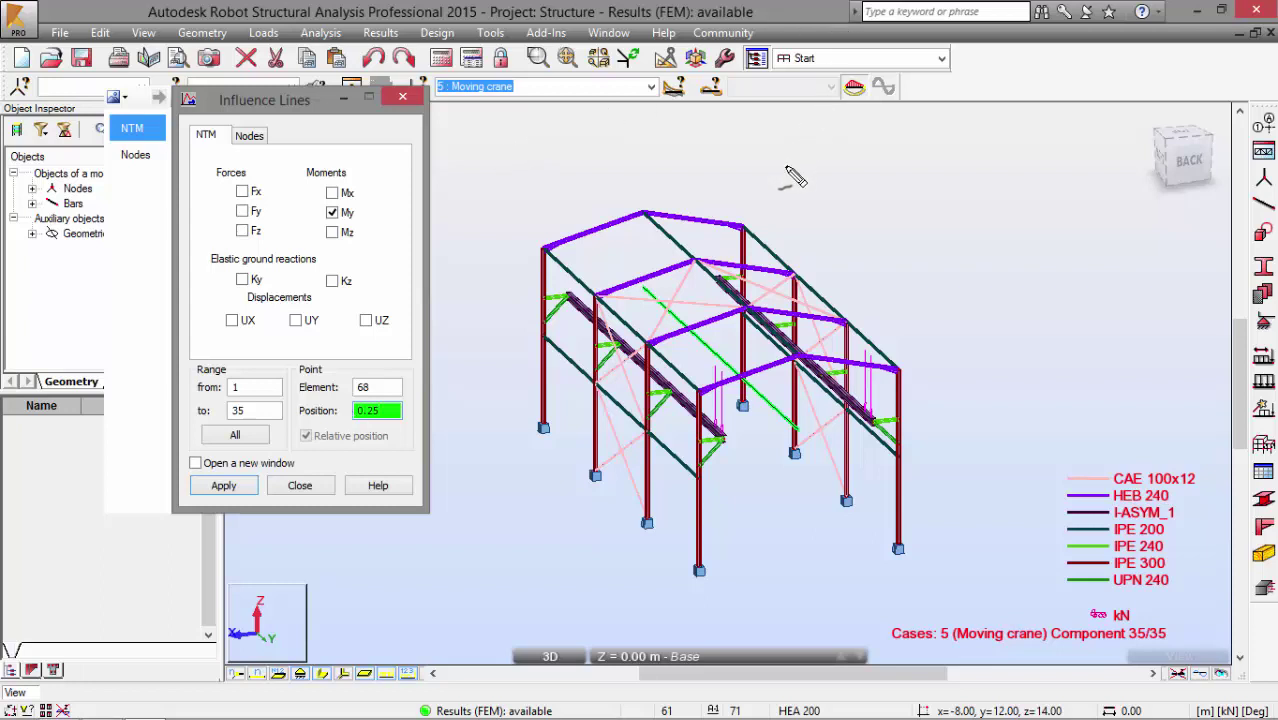
mouse_move(752, 170)
left_mouse_down()
mouse_move(1043, 166)
mouse_move(1028, 188)
left_mouse_up()
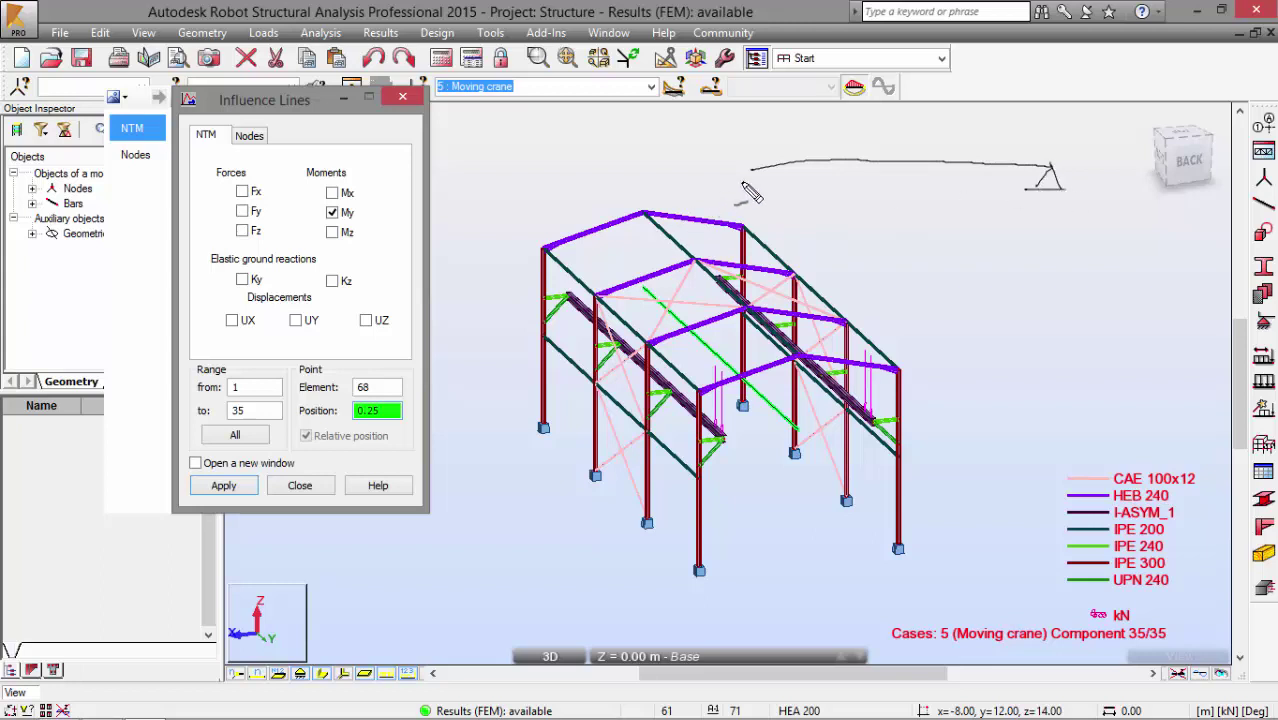
mouse_move(744, 192)
left_mouse_down()
mouse_move(753, 172)
mouse_move(762, 198)
mouse_move(742, 194)
left_mouse_up()
left_click_drag(752, 206, 756, 212)
left_click_drag(1044, 222, 1051, 218)
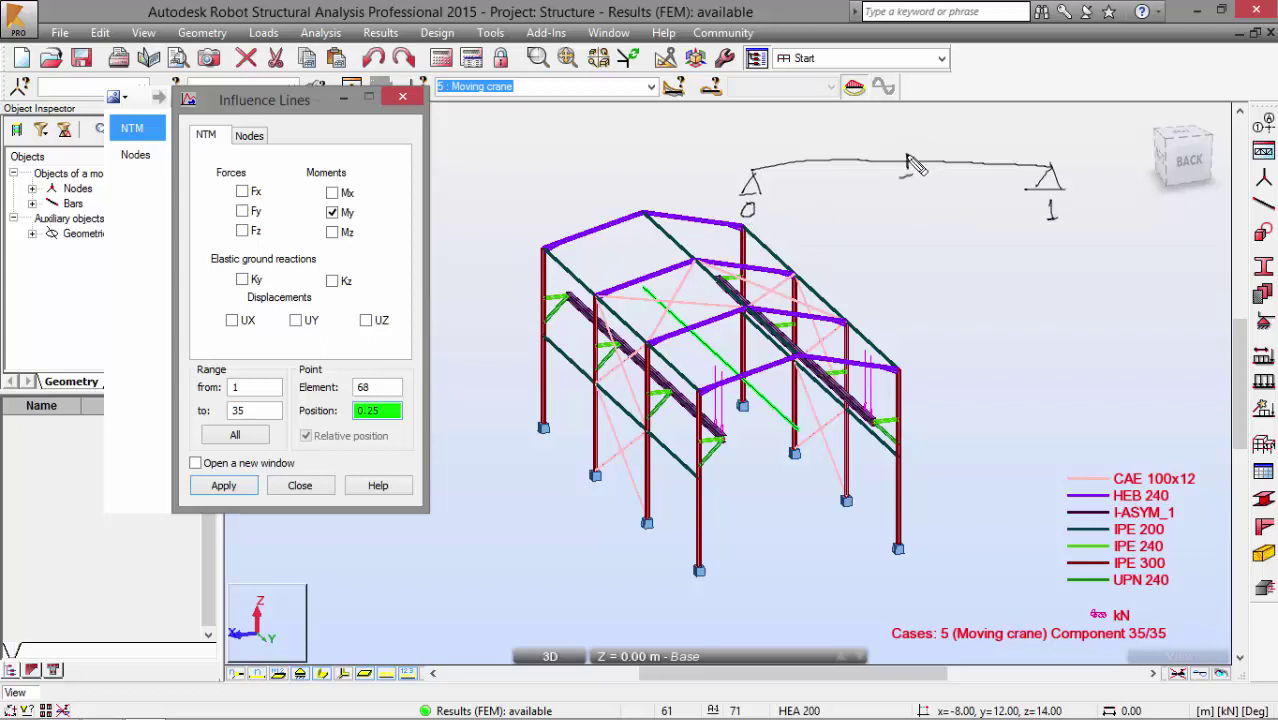
mouse_move(907, 155)
left_mouse_down()
mouse_move(903, 210)
mouse_move(908, 227)
mouse_move(928, 210)
mouse_move(926, 222)
left_mouse_up()
left_click_drag(820, 153, 820, 170)
mouse_move(806, 229)
left_mouse_down()
mouse_move(812, 201)
mouse_move(838, 216)
mouse_move(852, 196)
left_mouse_up()
mouse_move(982, 155)
left_mouse_down()
mouse_move(977, 206)
mouse_move(1010, 197)
left_mouse_up()
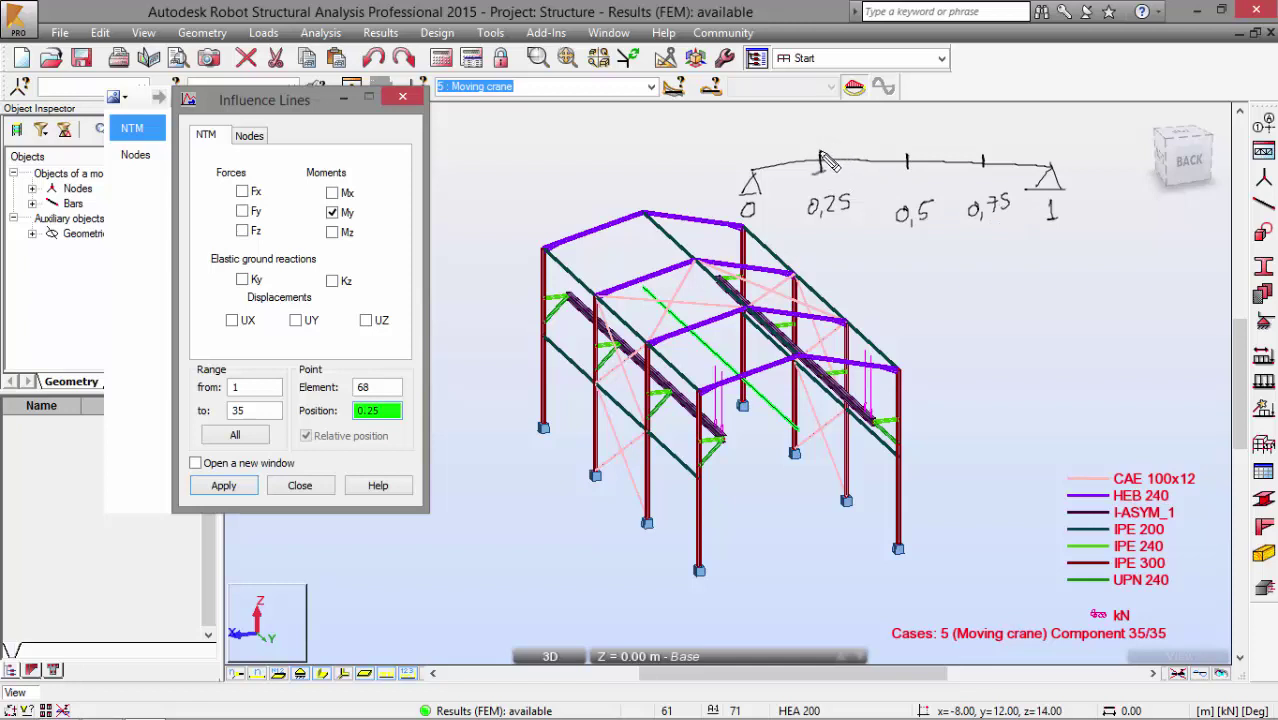
mouse_move(830, 142)
left_mouse_down()
mouse_move(810, 180)
mouse_move(836, 146)
mouse_move(818, 160)
left_mouse_up()
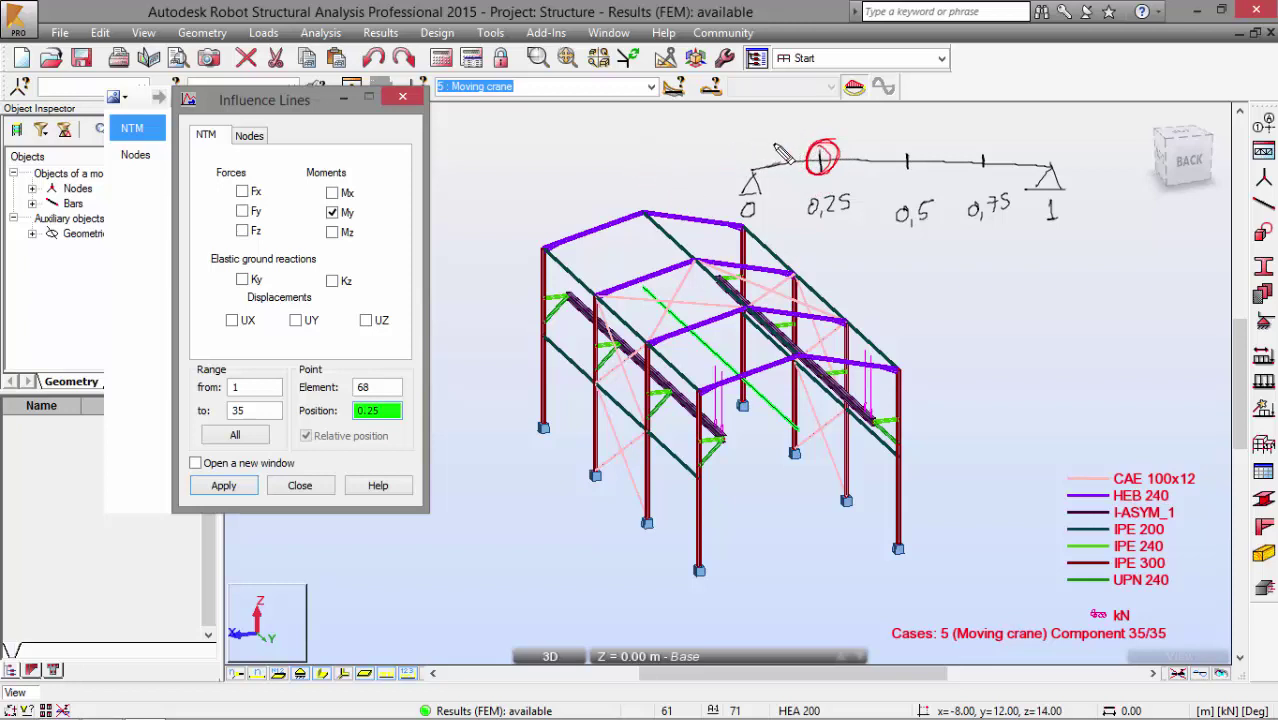
key("Escape")
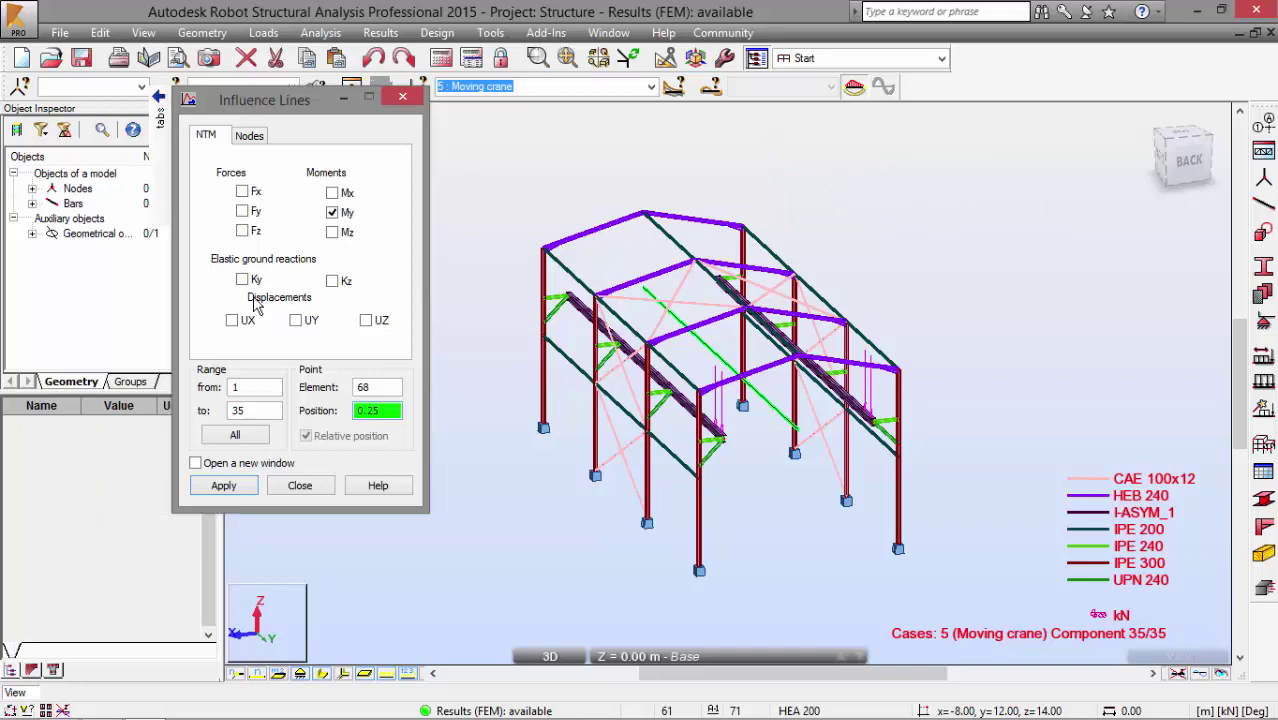
Generate the My influence line and add the point coordinates to its results table
left_click(224, 485)
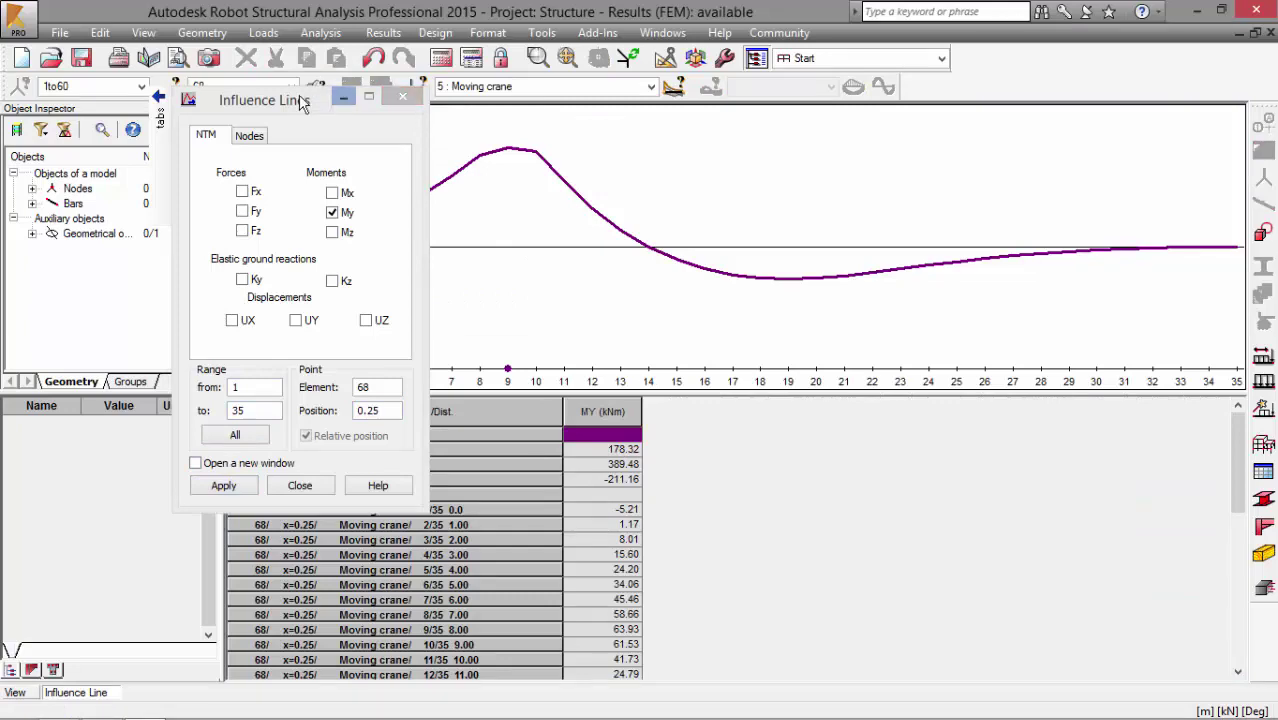
left_click_drag(290, 100, 990, 302)
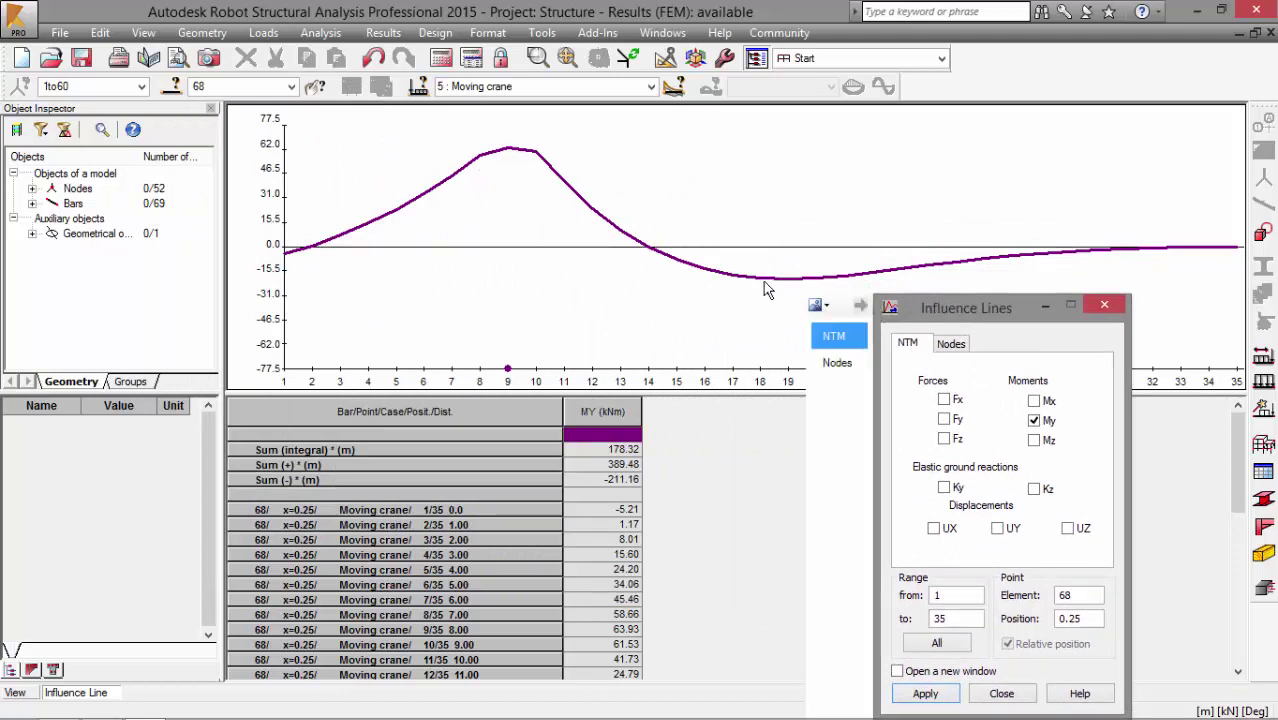
right_click(541, 292)
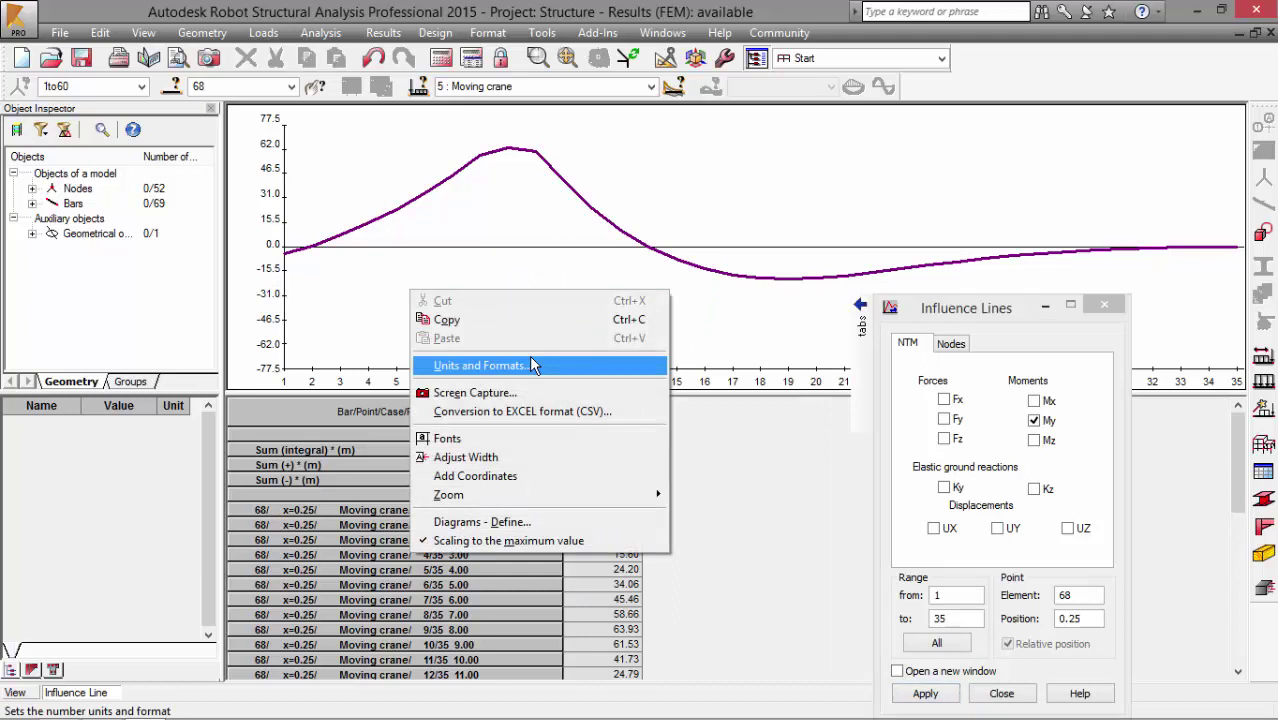
left_click(506, 474)
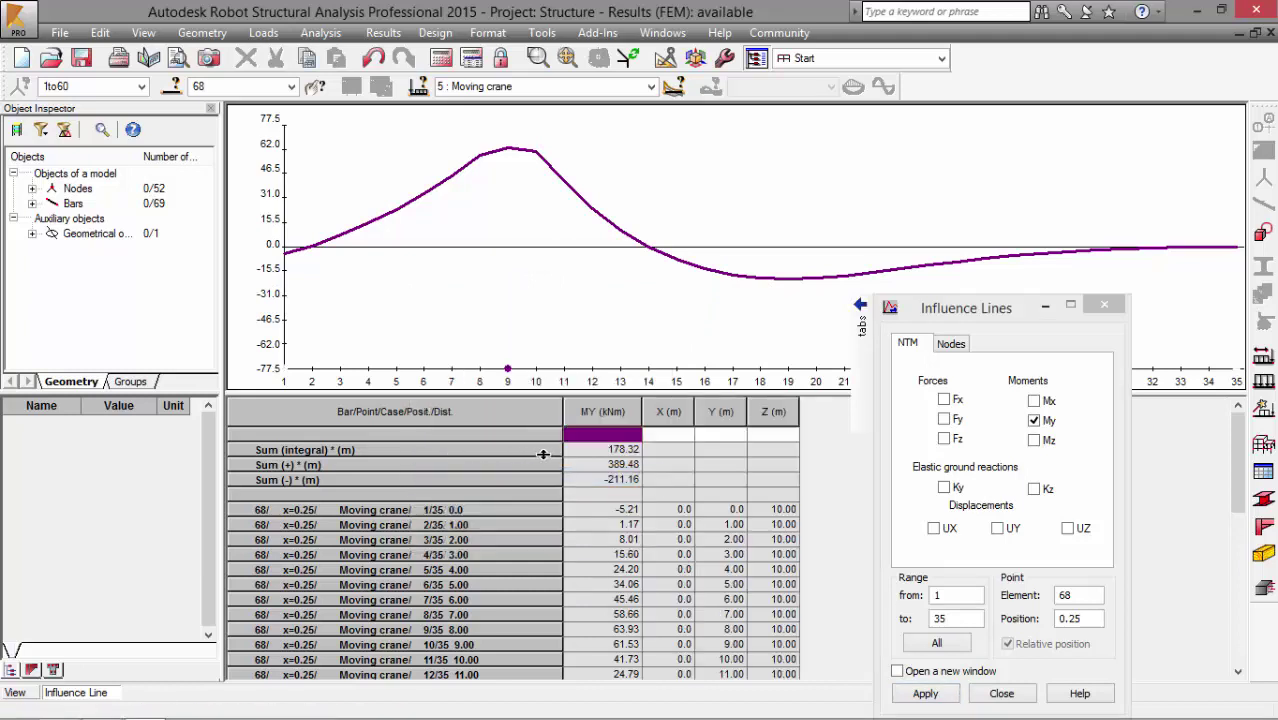
Consult the influence line instructions in the robot_2010_training_manual_metric.pdf in Foxit Reader, then return to Robot Structural Analysis
key("alt+Tab")
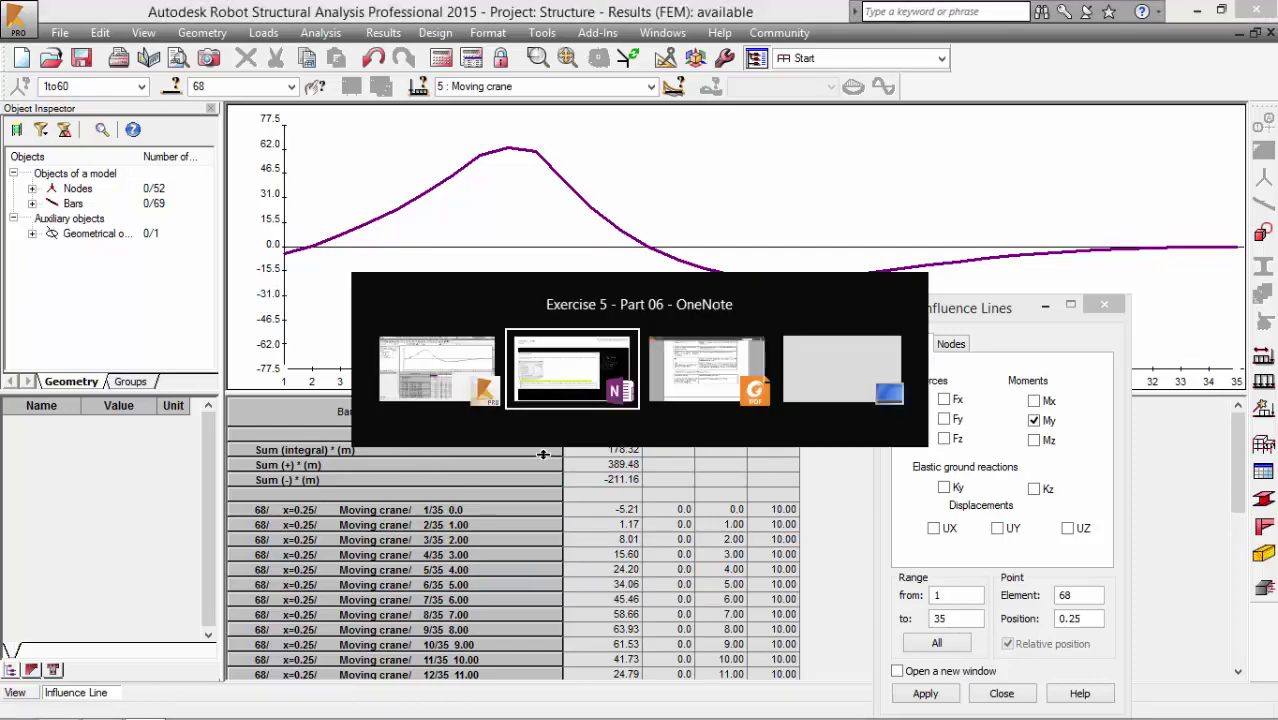
scroll(535, 430, "down", 7)
scroll(535, 430, "down", 10)
scroll(1050, 418, "up", 2, "ctrl")
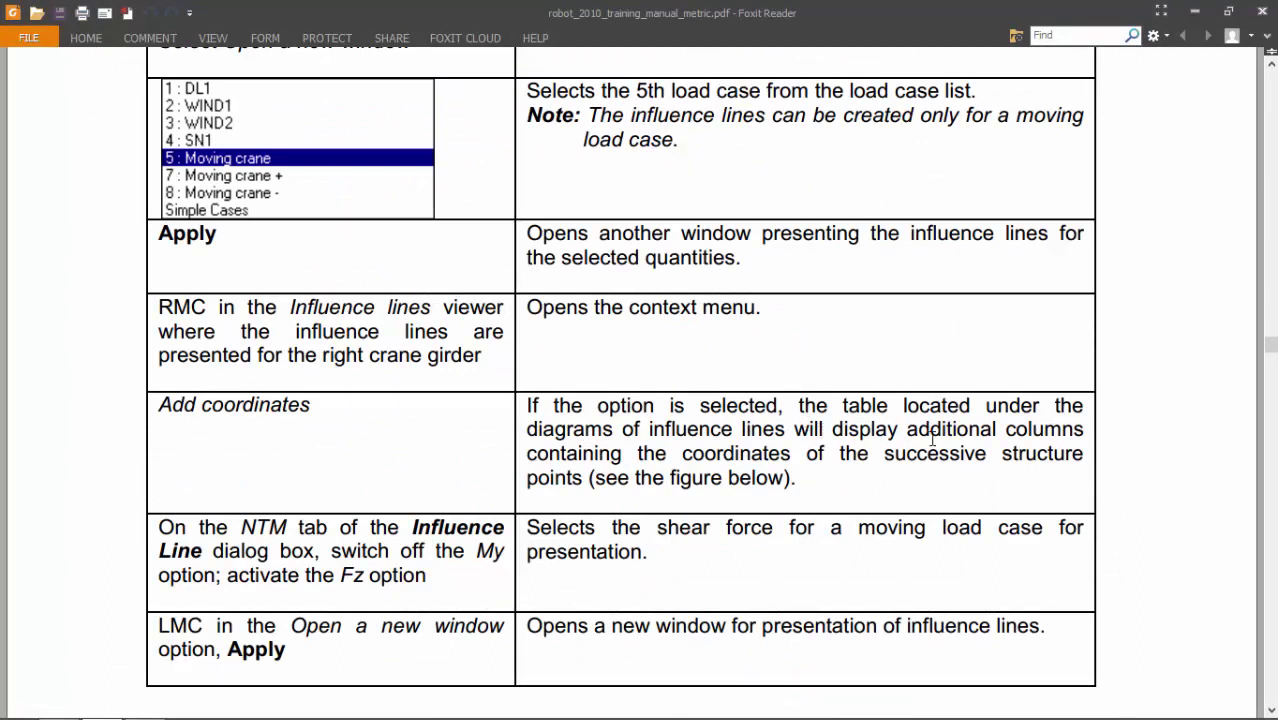
key("alt+Tab")
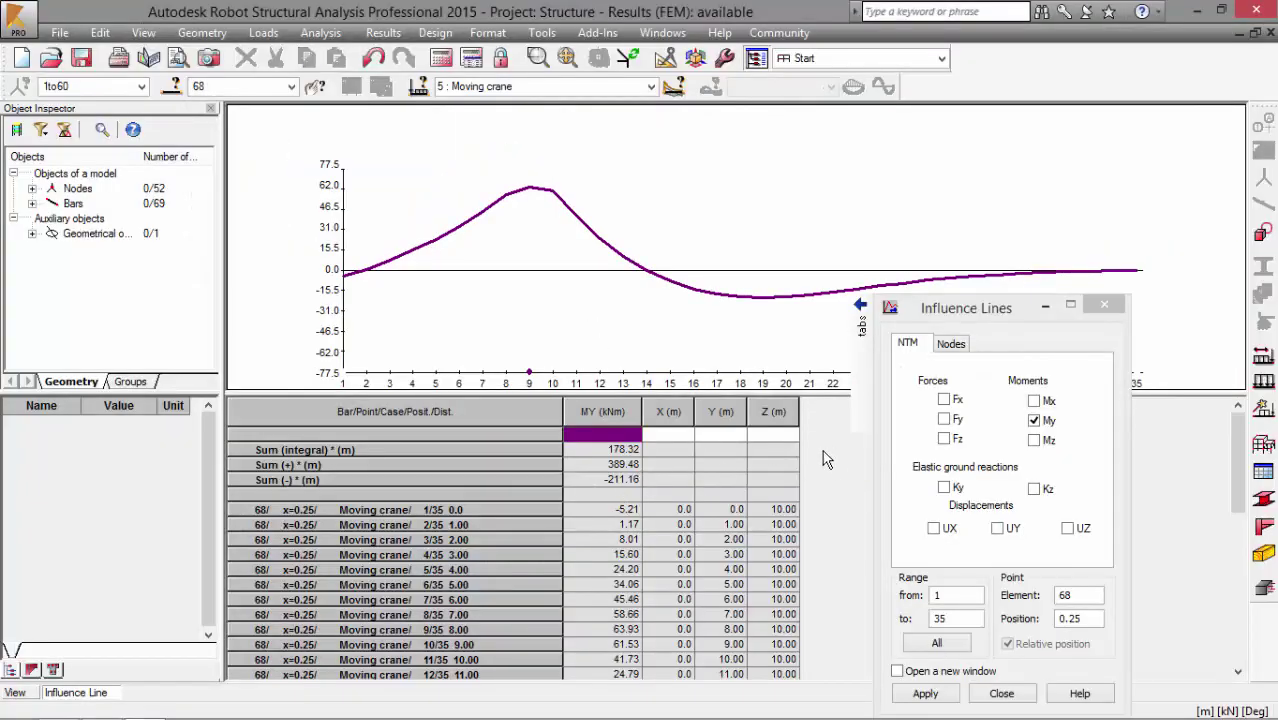
Display the shear force Fz influence line instead of My for element 68 at position 0.25, keeping the settings dialog clear of the diagram
scroll(825, 460, "up", 3)
scroll(696, 252, "down", 4)
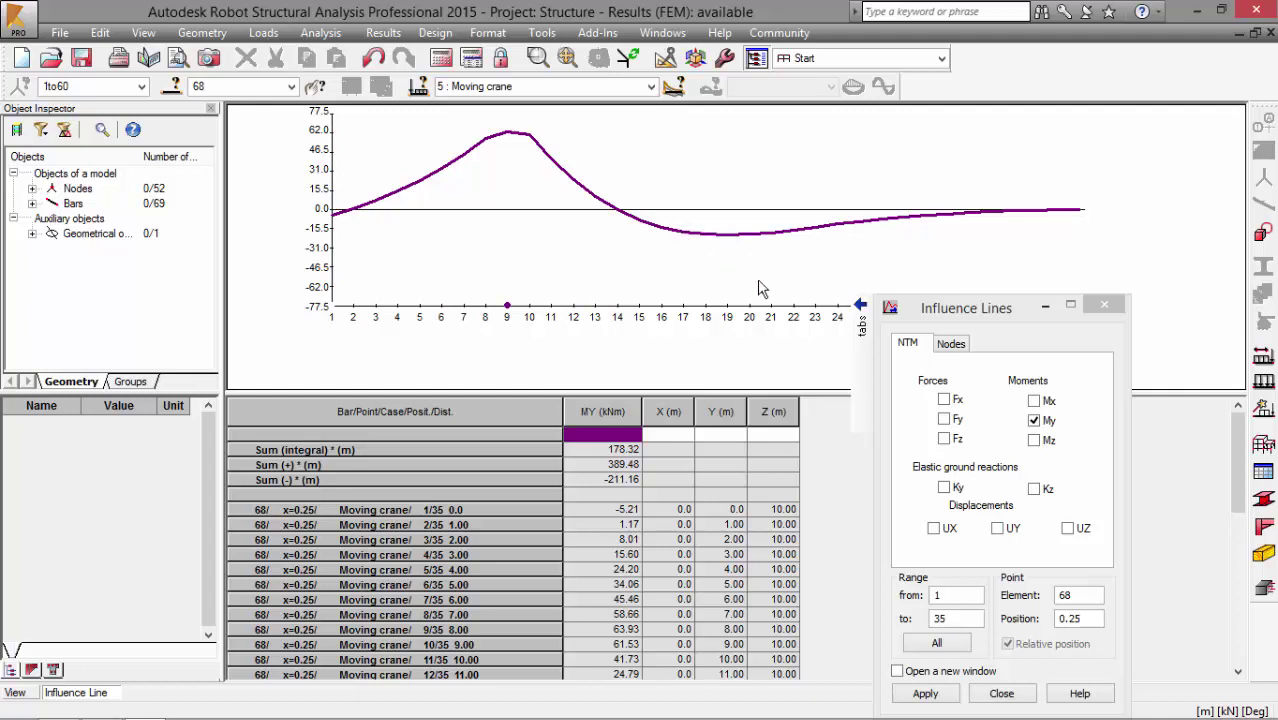
left_click_drag(925, 309, 919, 182)
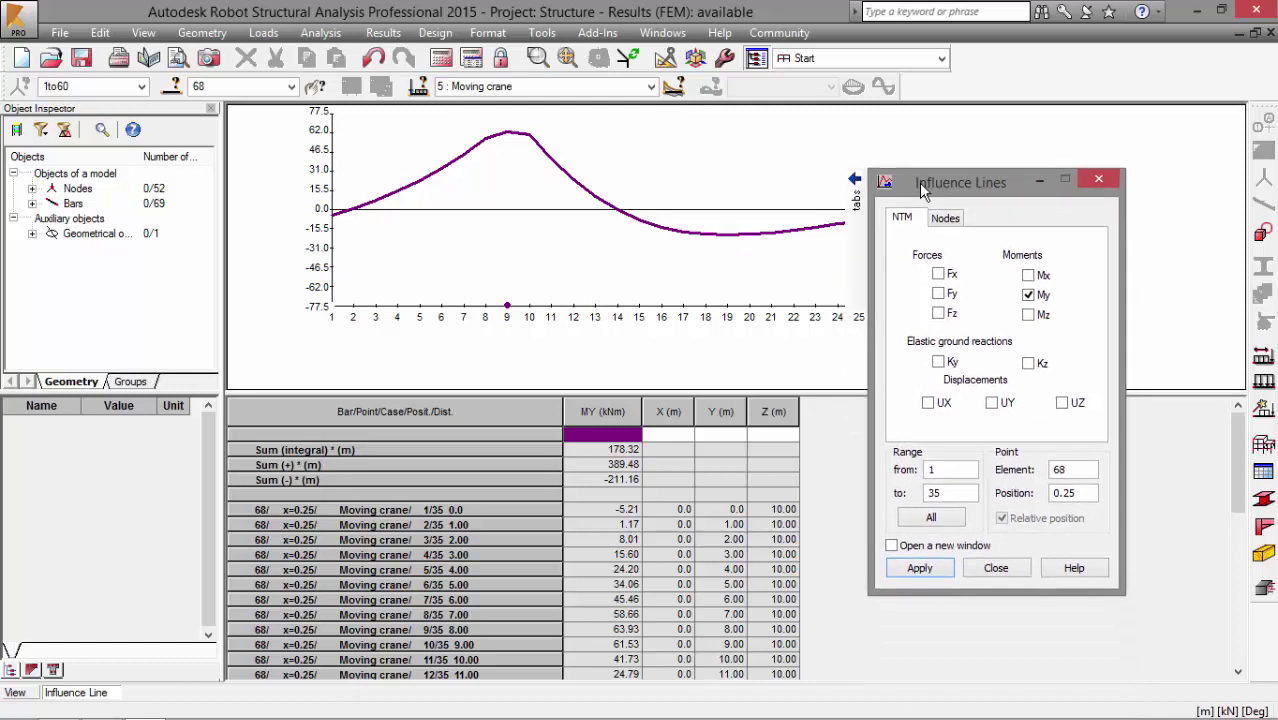
left_click(1028, 295)
left_click(939, 314)
left_click(920, 567)
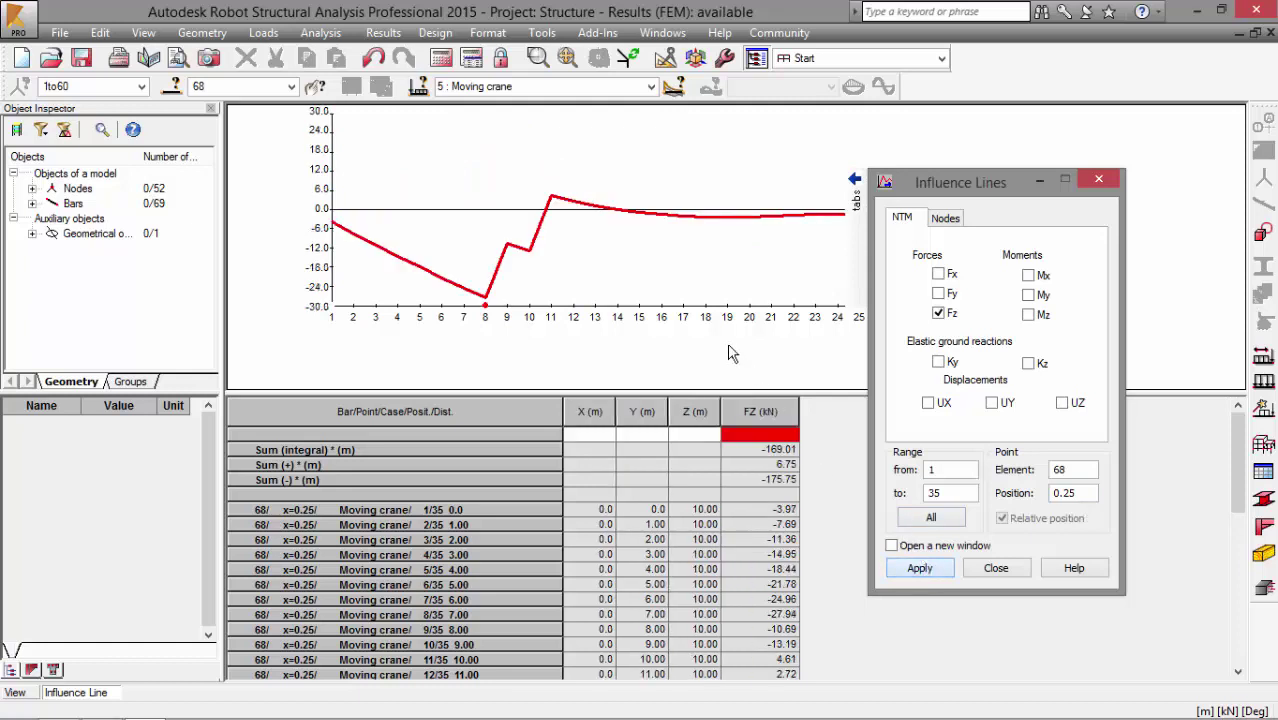
left_click(855, 179)
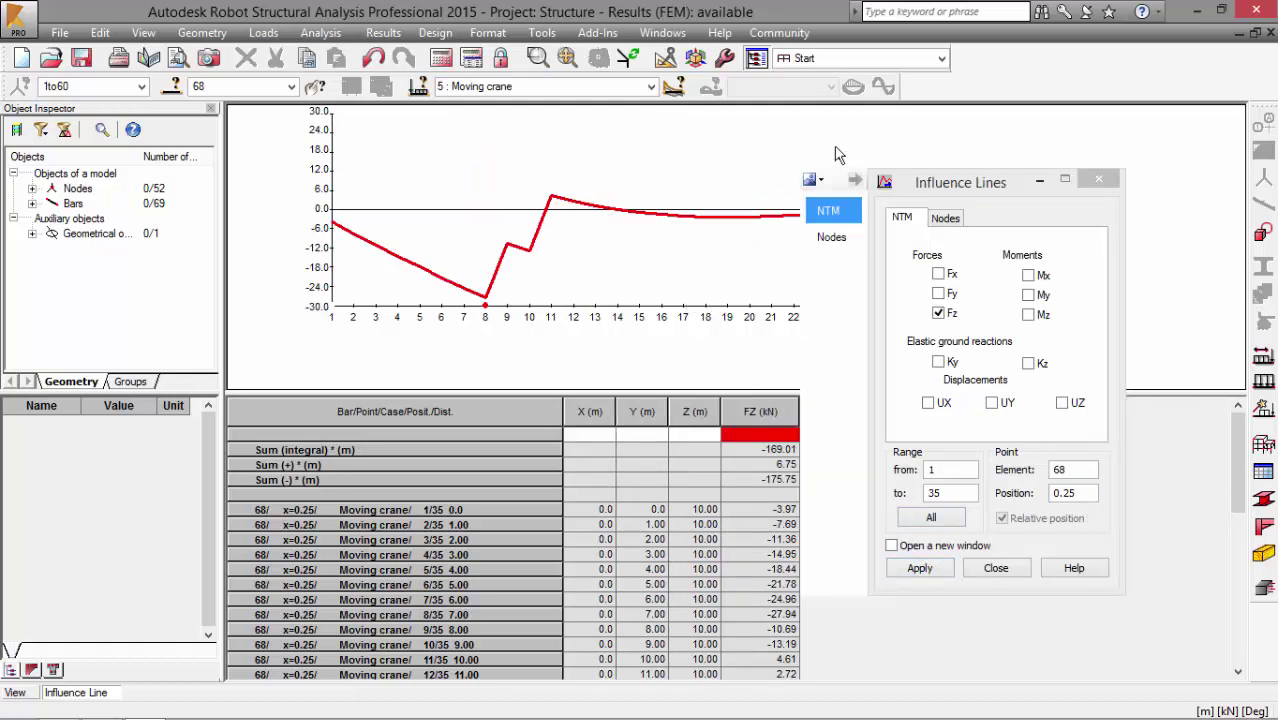
left_click_drag(922, 188, 1038, 293)
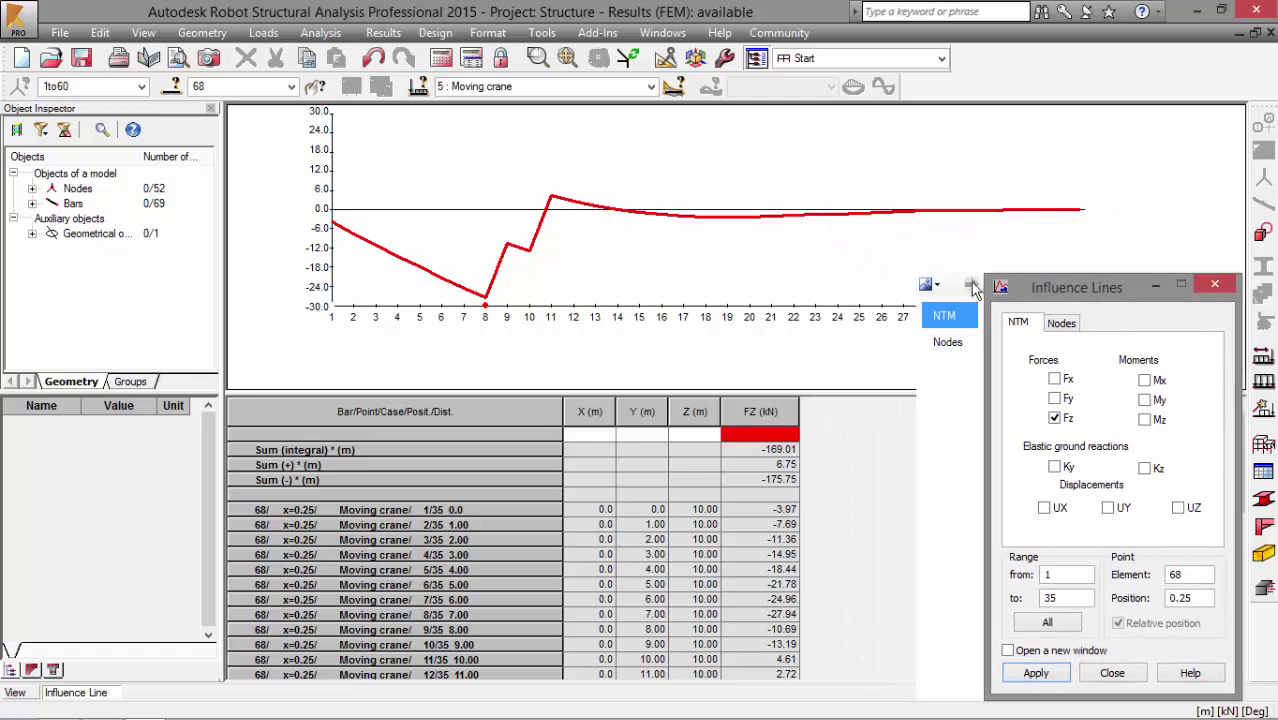